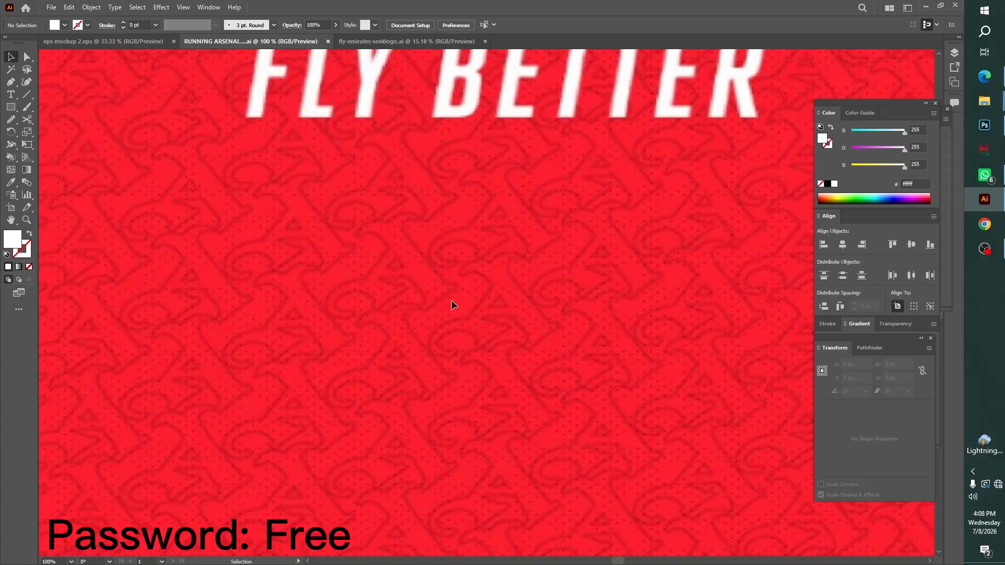
# - Start a Pen path along the straight outer edge of the right diagonal stem of one letter A in the jersey pattern
pyautogui.hotkey('ctrl', '-')
pyautogui.hotkey('ctrl', '-')
pyautogui.hotkey('ctrl', '-')
pyautogui.hotkey('ctrl', '-')
pyautogui.hotkey('ctrl', '+')
pyautogui.hotkey('ctrl', '+')
pyautogui.hotkey('ctrl', '+')
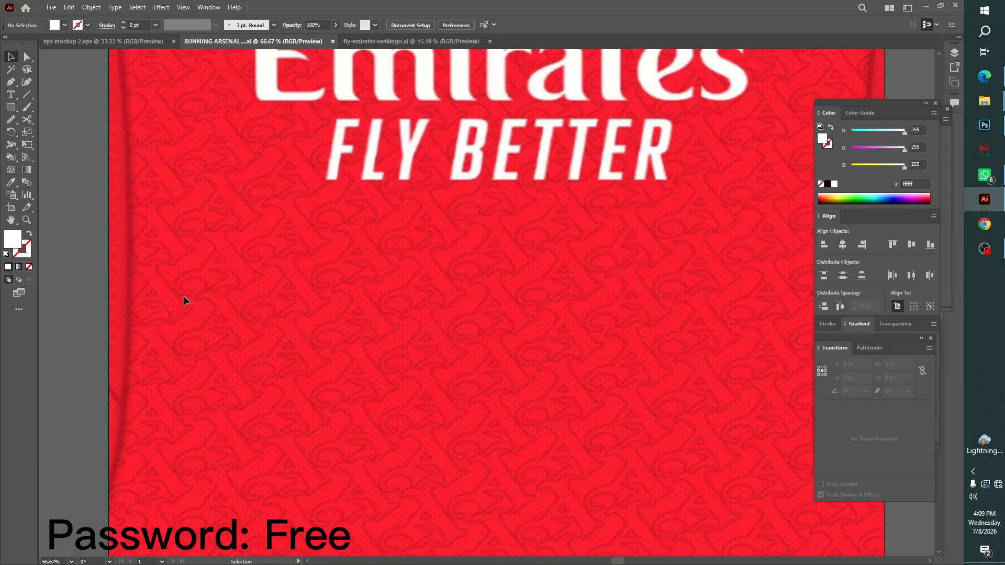
pyautogui.moveTo(184, 297); pyautogui.dragTo(613, 220)
pyautogui.hotkey('ctrl', '+')
pyautogui.hotkey('ctrl', '+')
pyautogui.hotkey('ctrl', '+')
pyautogui.hotkey('ctrl', '+')
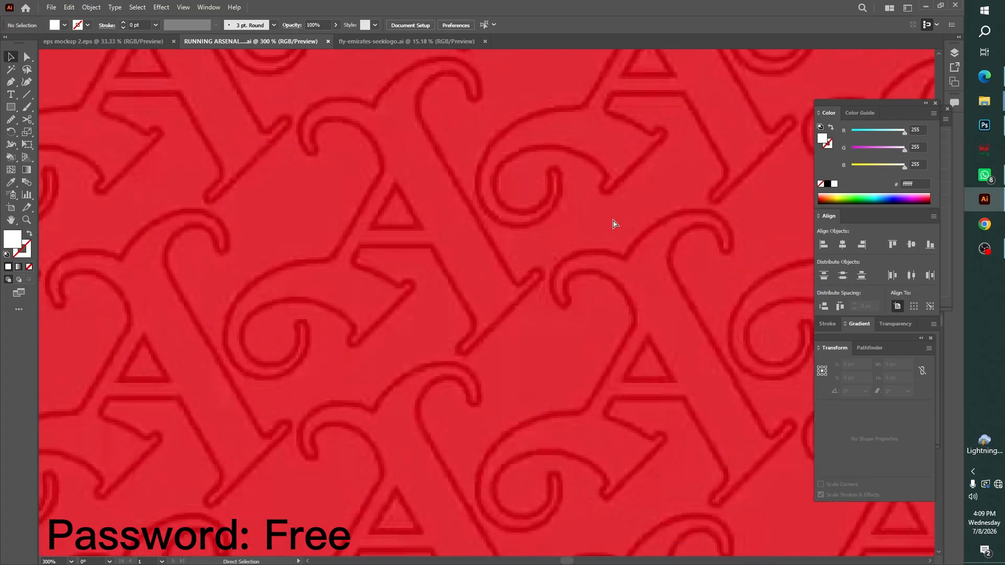
pyautogui.hotkey('ctrl', '+')
pyautogui.moveTo(598, 316); pyautogui.dragTo(600, 340)
pyautogui.press('p')
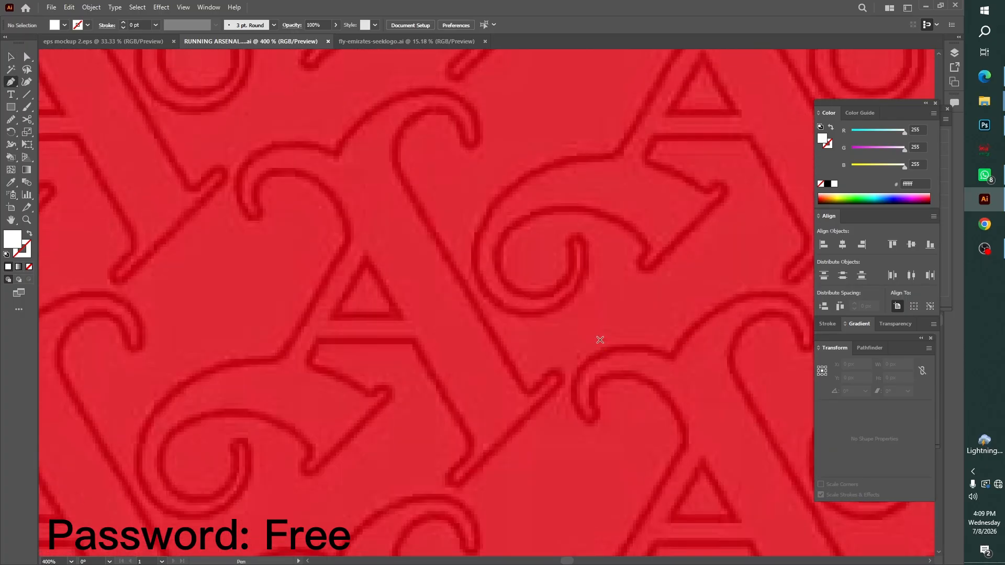
pyautogui.scroll(-1, 449, 303)
pyautogui.moveTo(388, 353); pyautogui.dragTo(517, 388)
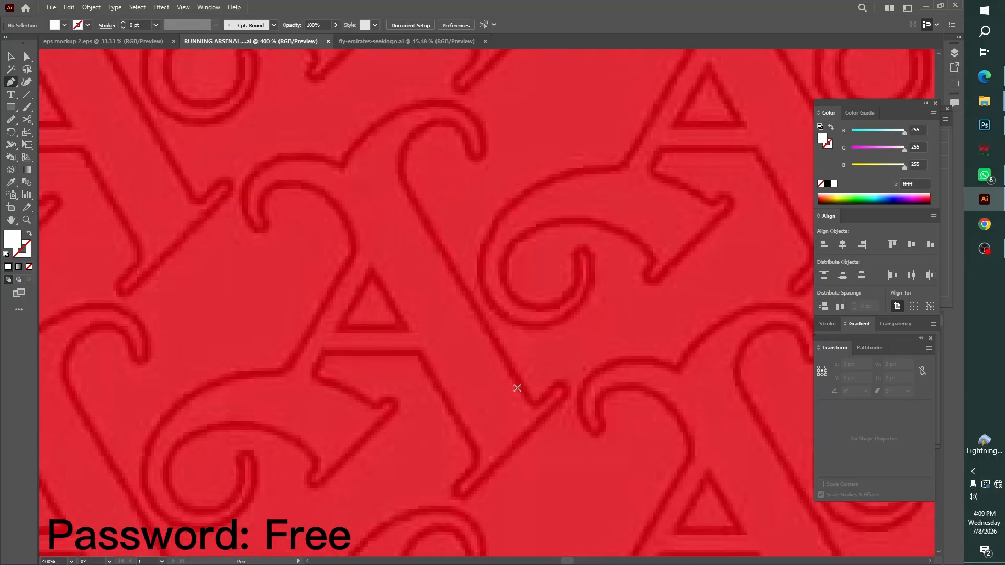
pyautogui.click(534, 405)
pyautogui.click(404, 180)
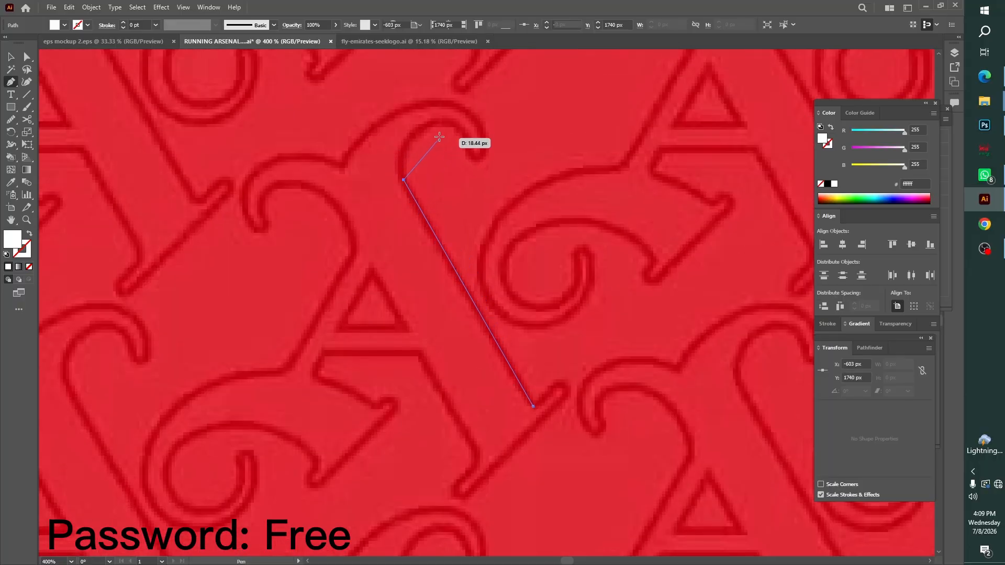
# - Undo the misplaced third anchor and swap fill and stroke to give the path a white stroke and no fill
pyautogui.click(445, 118)
pyautogui.hotkey('ctrl', 'z')
pyautogui.click(29, 234)
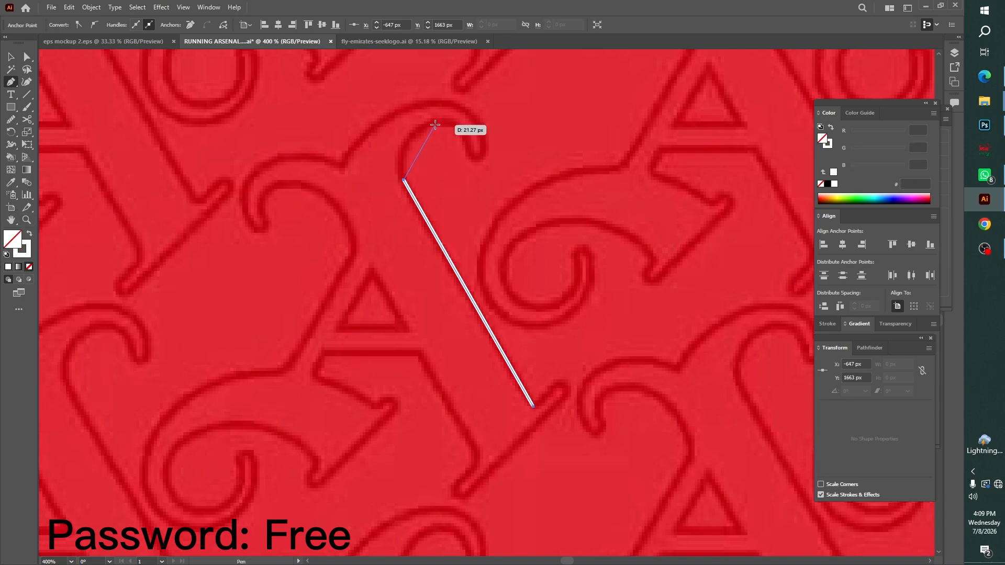
# - Continue the path around the upper-right hook of the A, along its inner curve, across the tip and up to its outer arch
pyautogui.click(439, 124)
pyautogui.click(470, 152)
pyautogui.hotkey('ctrl', '=')
pyautogui.hotkey('ctrl', '=')
pyautogui.hotkey('ctrl', '=')
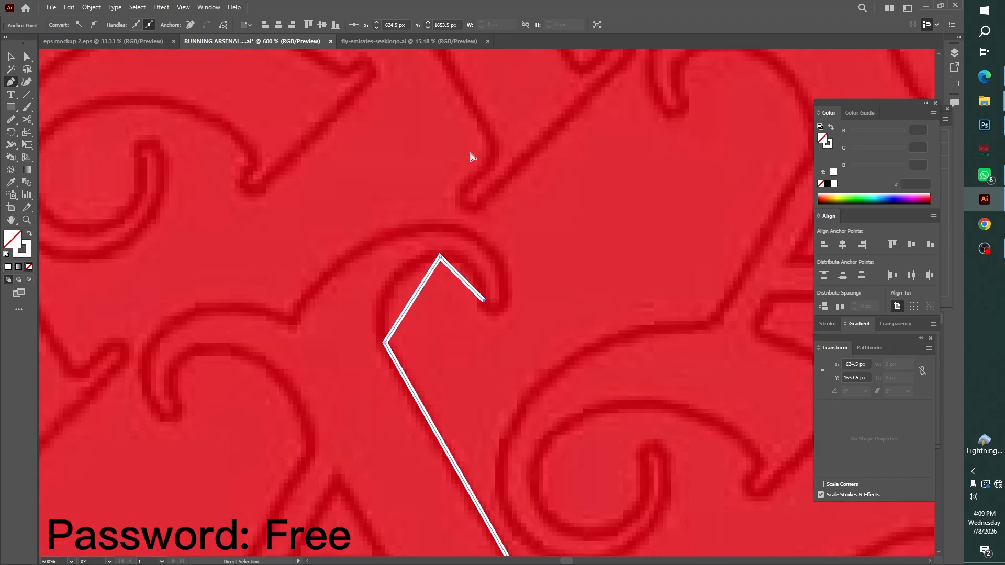
pyautogui.click(529, 302)
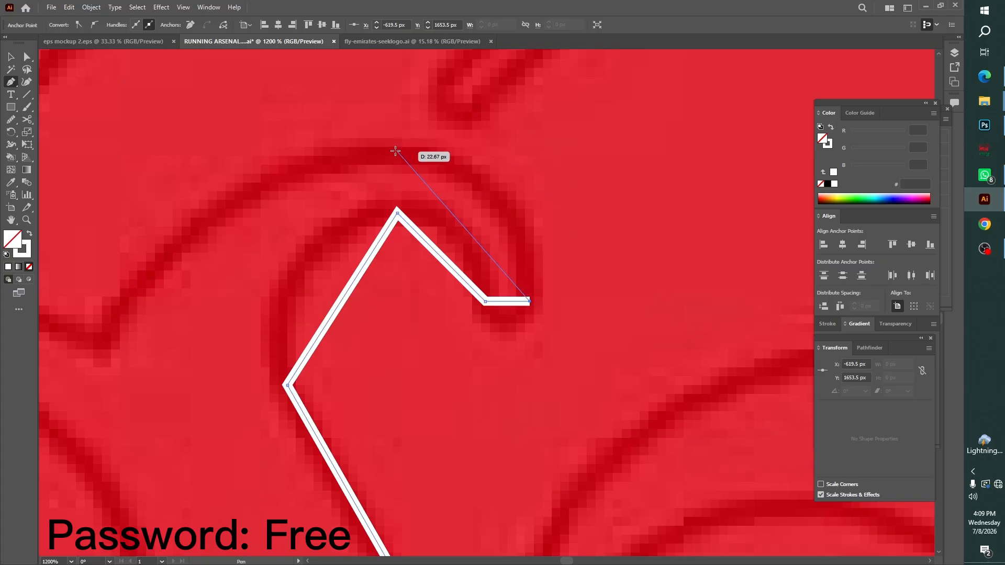
pyautogui.click(396, 150)
# - Extend the path down the outer arch to the notch and over the outer top of the upper-left hook
pyautogui.click(152, 265)
pyautogui.moveTo(259, 316); pyautogui.dragTo(659, 179)
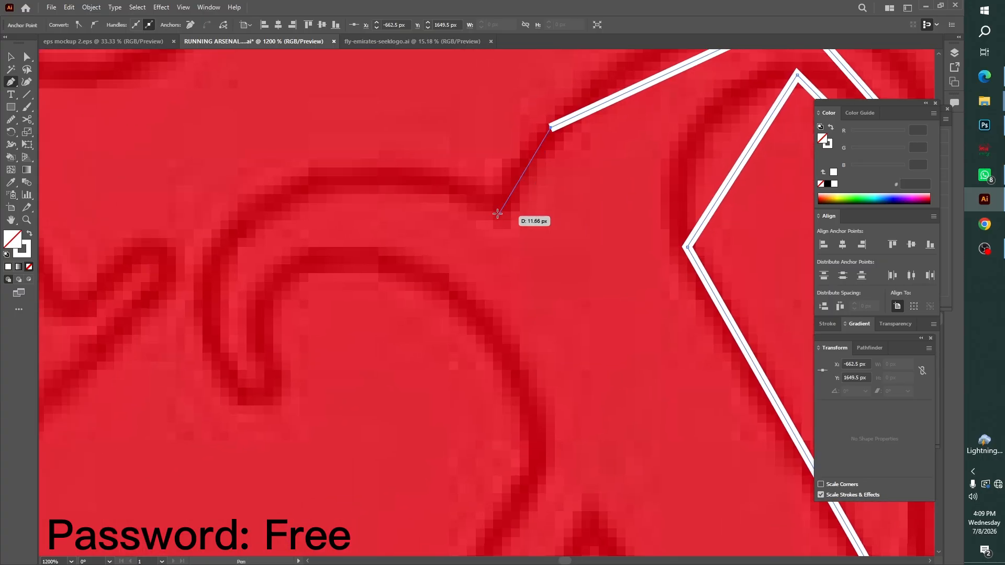
pyautogui.click(498, 225)
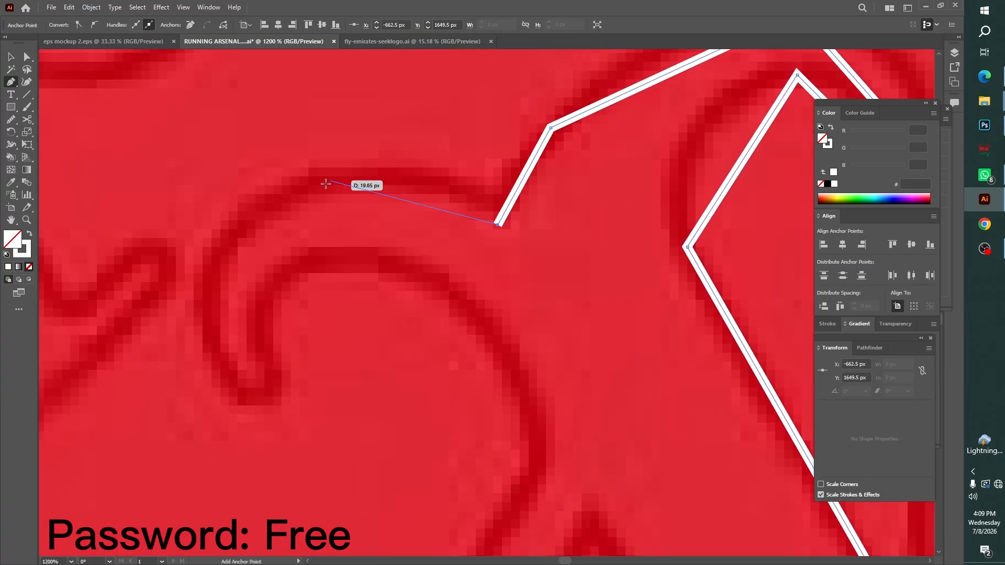
pyautogui.click(277, 198)
pyautogui.moveTo(316, 220); pyautogui.dragTo(428, 109)
# - Trace the upper-left hook's tip with straight segments and continue up its inner edge
pyautogui.click(328, 255)
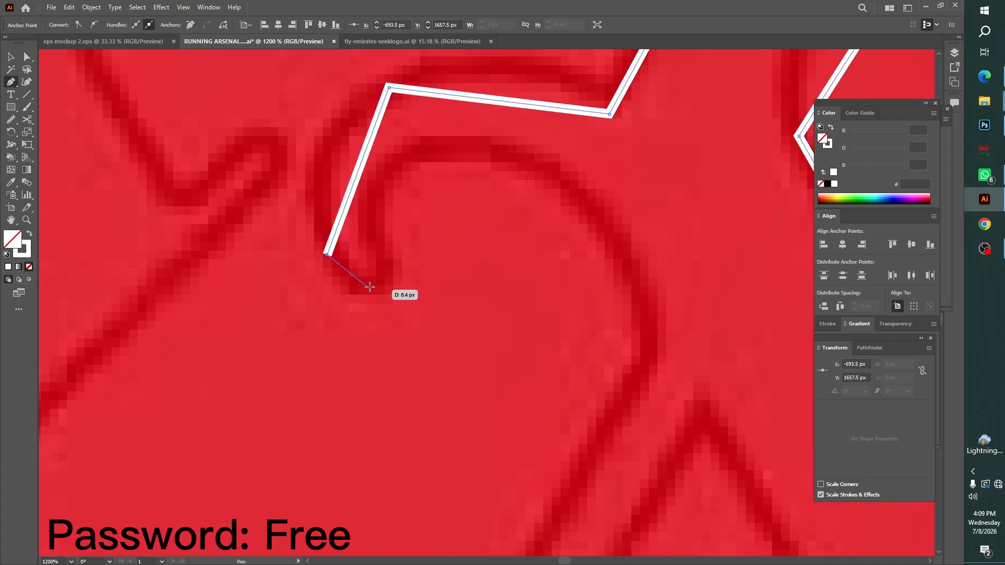
pyautogui.click(371, 289)
pyautogui.click(380, 265)
pyautogui.click(378, 176)
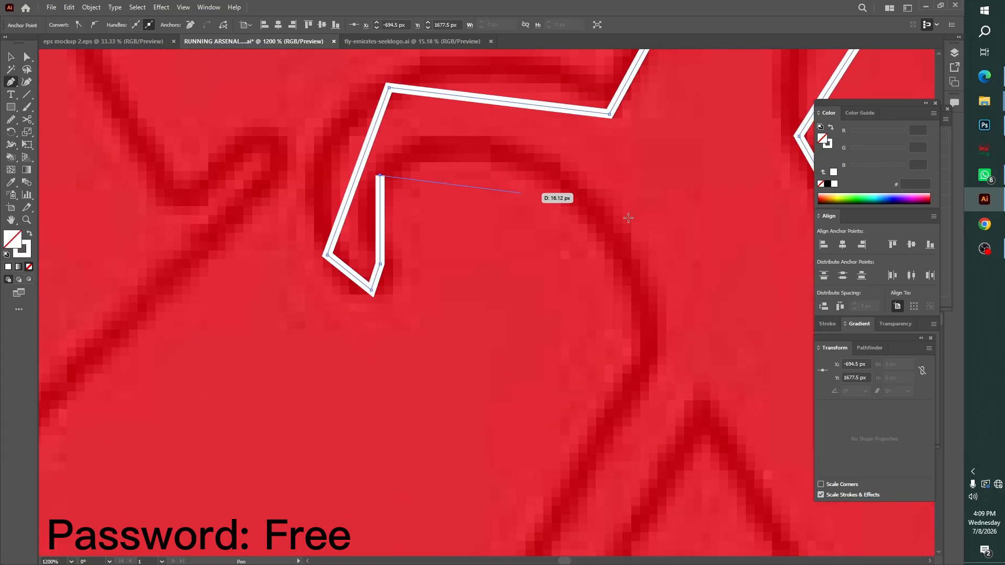
# - Extend the path across the left hook's inner curve and down the left diagonal stem to the spiral's junction
pyautogui.click(627, 254)
pyautogui.scroll(-3, 643, 220)
pyautogui.click(658, 215)
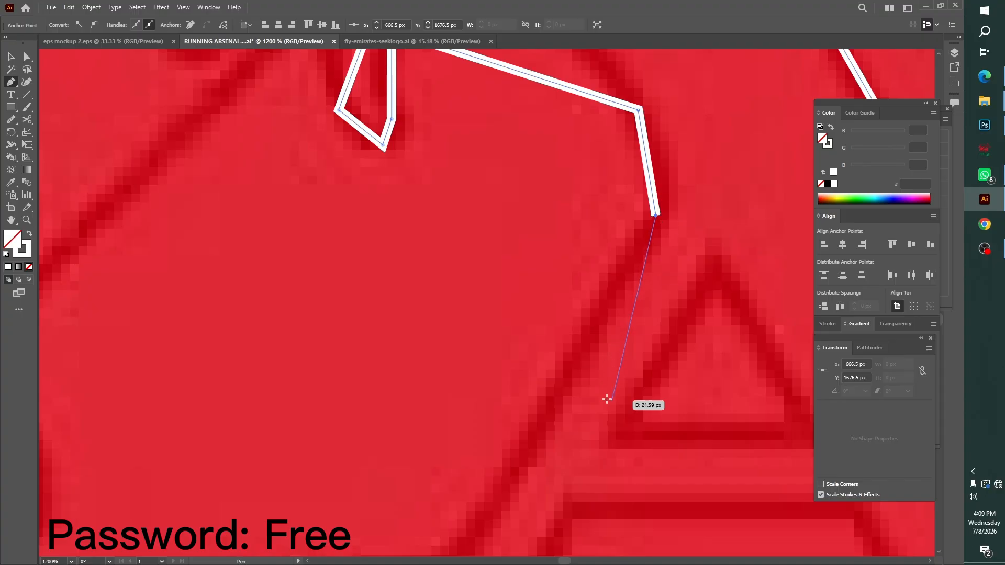
pyautogui.scroll(-3, 575, 366)
pyautogui.click(499, 312)
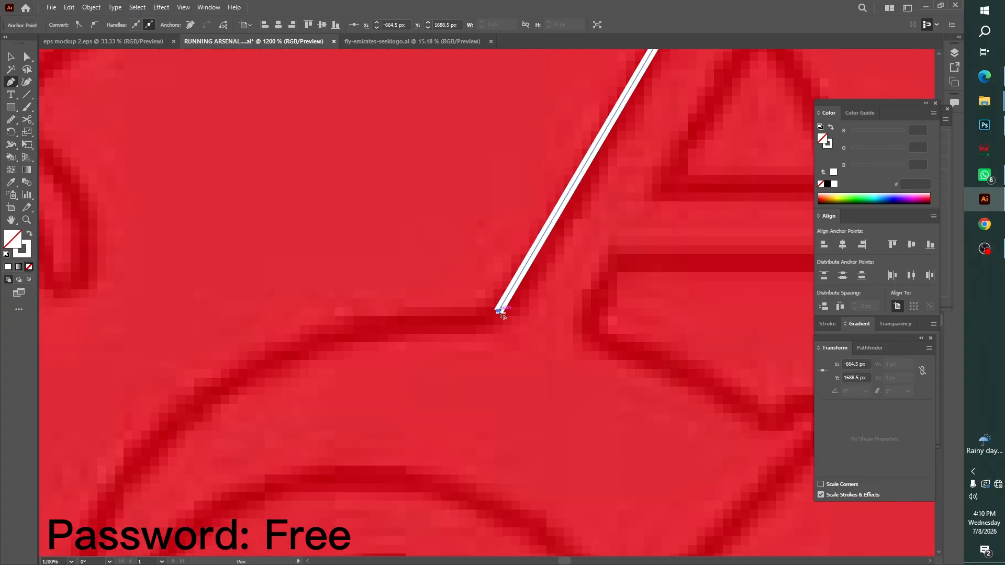
# - Add the corner anchors where the left stem meets the spiral tail, redoing the misplaced anchor on the tail's upper edge
pyautogui.click(472, 329)
pyautogui.click(331, 337)
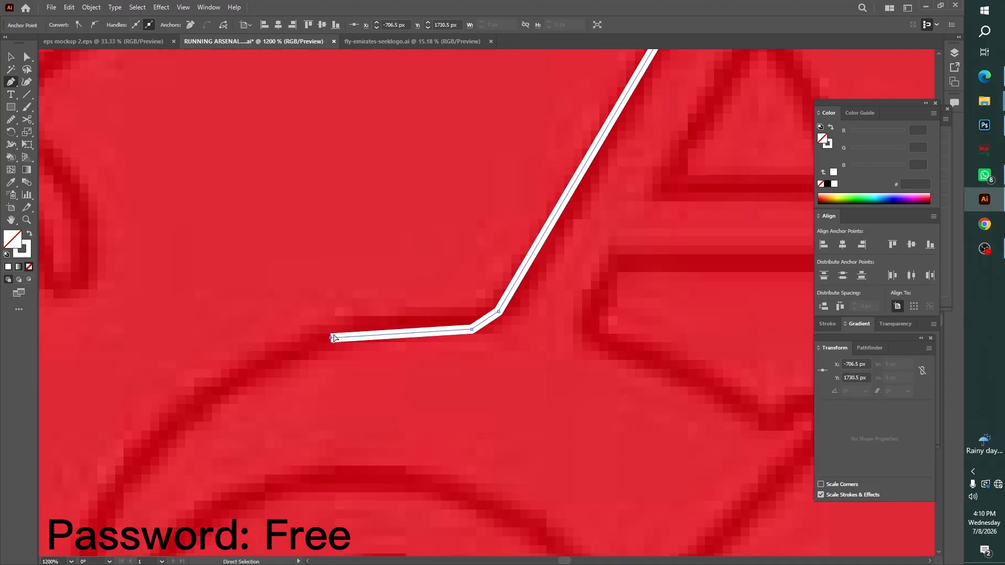
pyautogui.hotkey('ctrl', '-')
pyautogui.hotkey('ctrl', '-')
pyautogui.hotkey('ctrl', 'z')
pyautogui.click(500, 297)
pyautogui.scroll(-5, 372, 377)
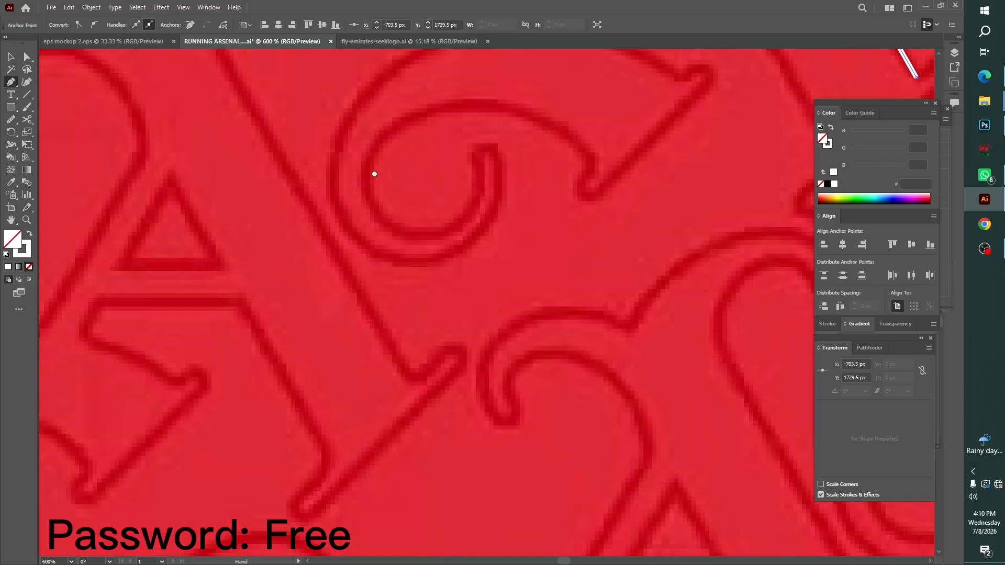
# - Trace the outer edge of the lower-left spiral with straight segments around to its end tip
pyautogui.click(332, 244)
pyautogui.click(421, 309)
pyautogui.click(500, 240)
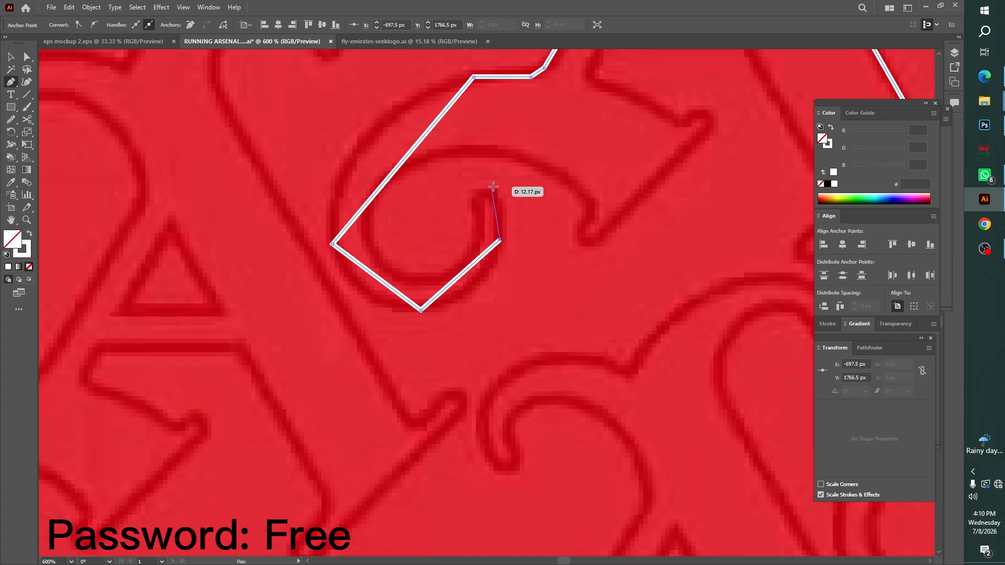
pyautogui.click(497, 196)
# - Trace the spiral's inner edge from its tip around and over to the top of the left foot's barb
pyautogui.click(478, 200)
pyautogui.click(434, 279)
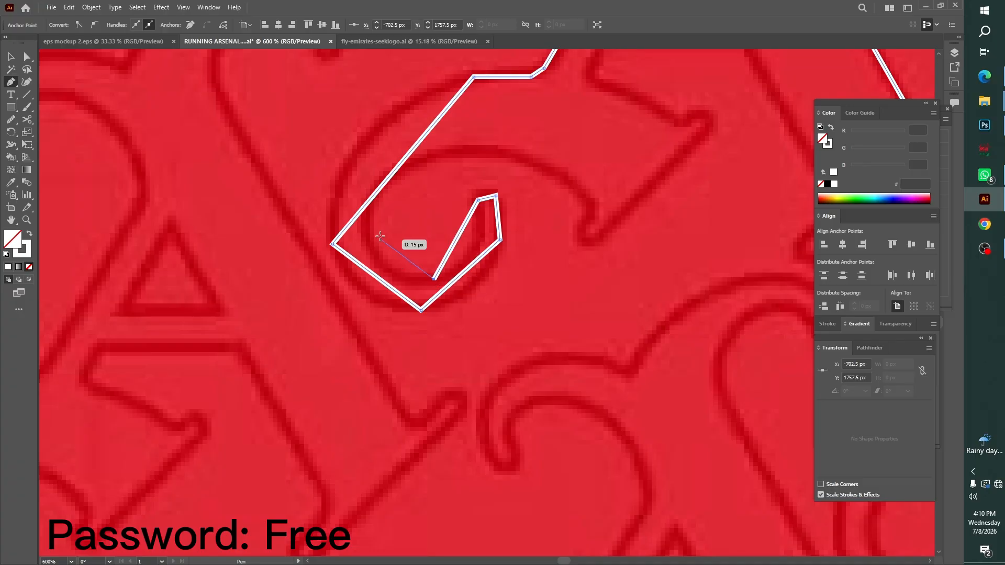
pyautogui.click(363, 227)
pyautogui.click(460, 152)
pyautogui.click(584, 191)
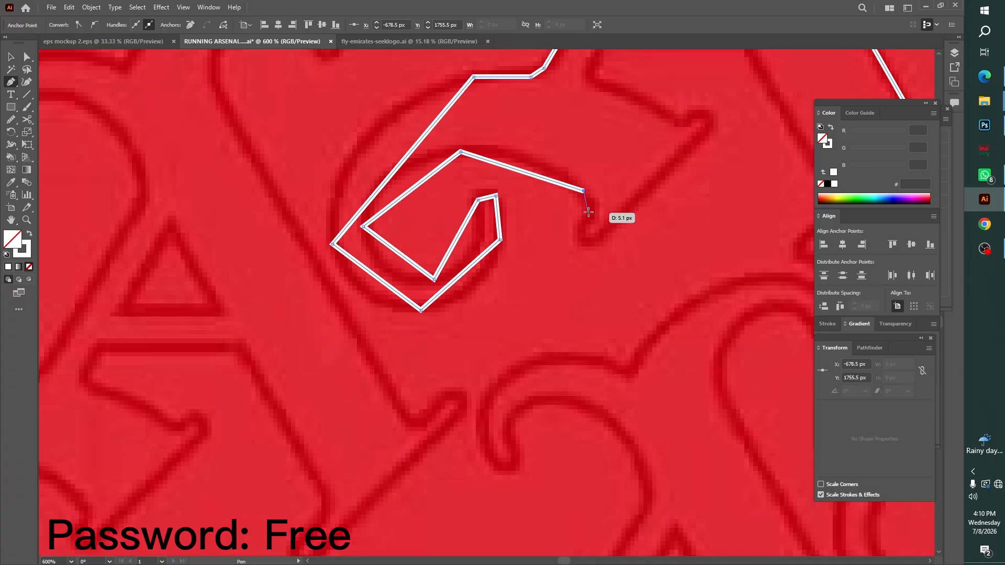
# - Trace the left foot's lower barb and extend the path diagonally up to the foot's upper tip
pyautogui.click(588, 213)
pyautogui.click(583, 239)
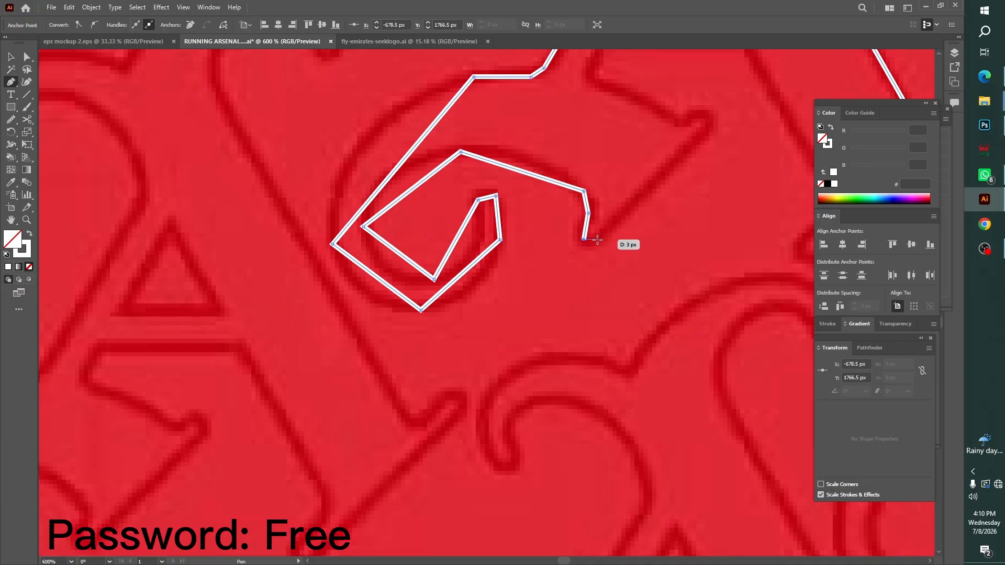
pyautogui.click(596, 240)
pyautogui.click(706, 131)
pyautogui.moveTo(706, 130); pyautogui.dragTo(625, 263)
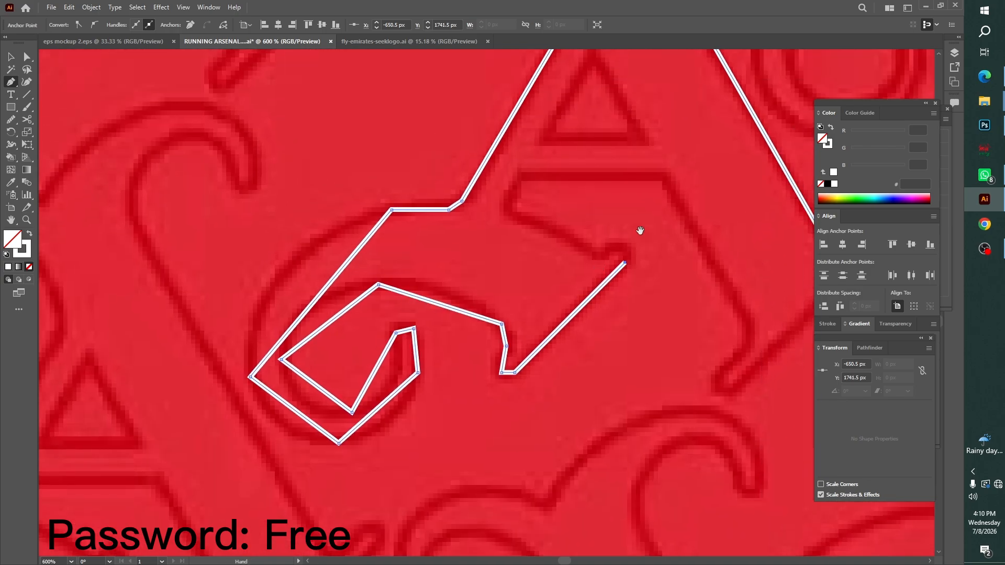
# - Trace the left foot's upper barb and continue along the underside of the A's crossbar
pyautogui.click(621, 244)
pyautogui.click(603, 253)
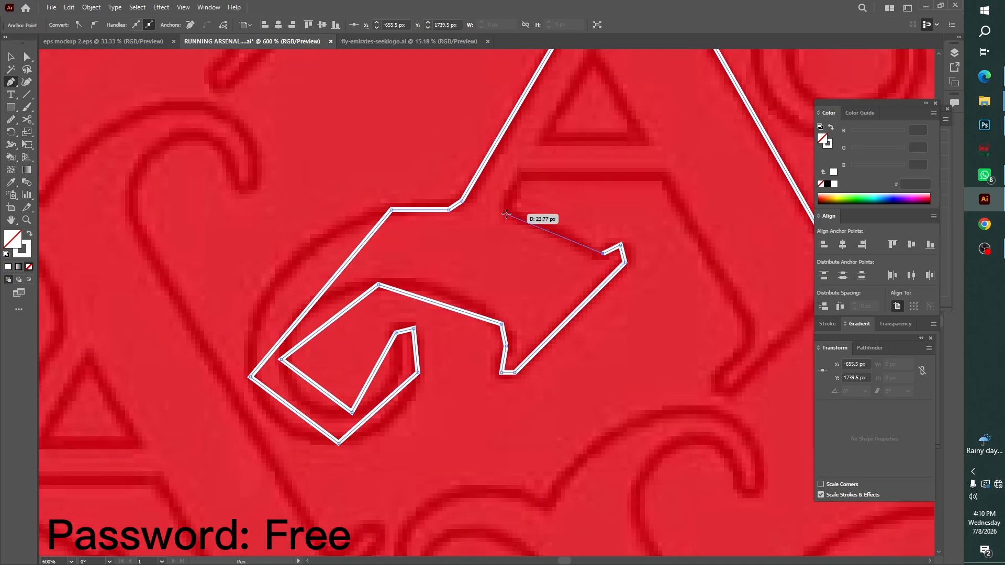
pyautogui.click(505, 214)
pyautogui.click(523, 174)
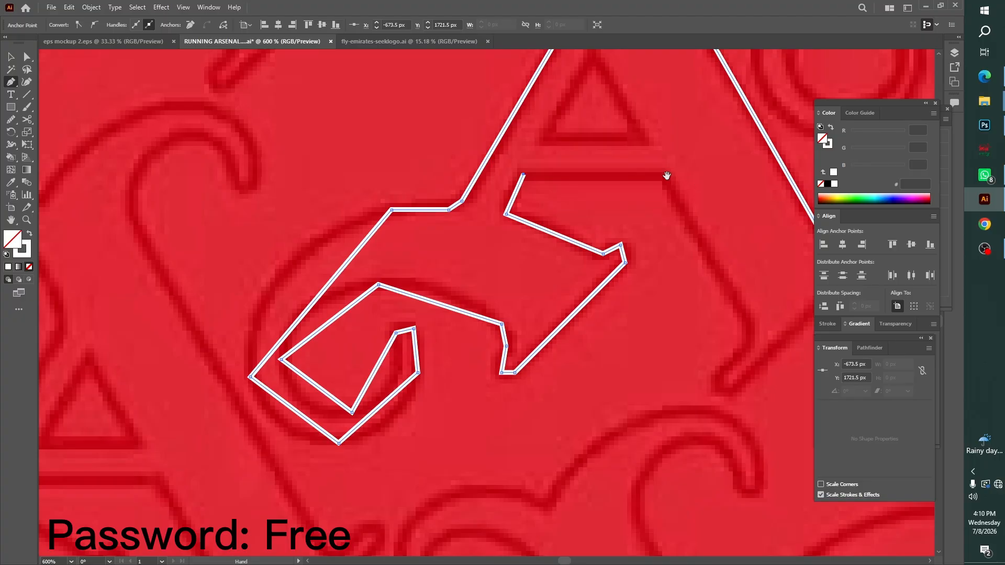
pyautogui.click(667, 182)
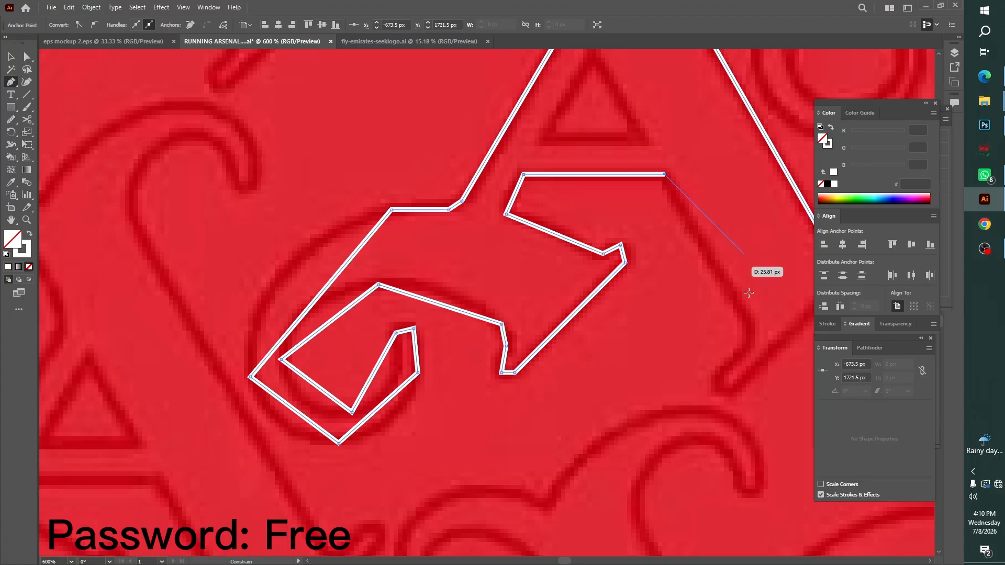
# - Extend the path down the right stem's inner edge and around the lower end of its foot serif
pyautogui.click(752, 323)
pyautogui.moveTo(753, 324); pyautogui.dragTo(614, 190)
pyautogui.click(610, 213)
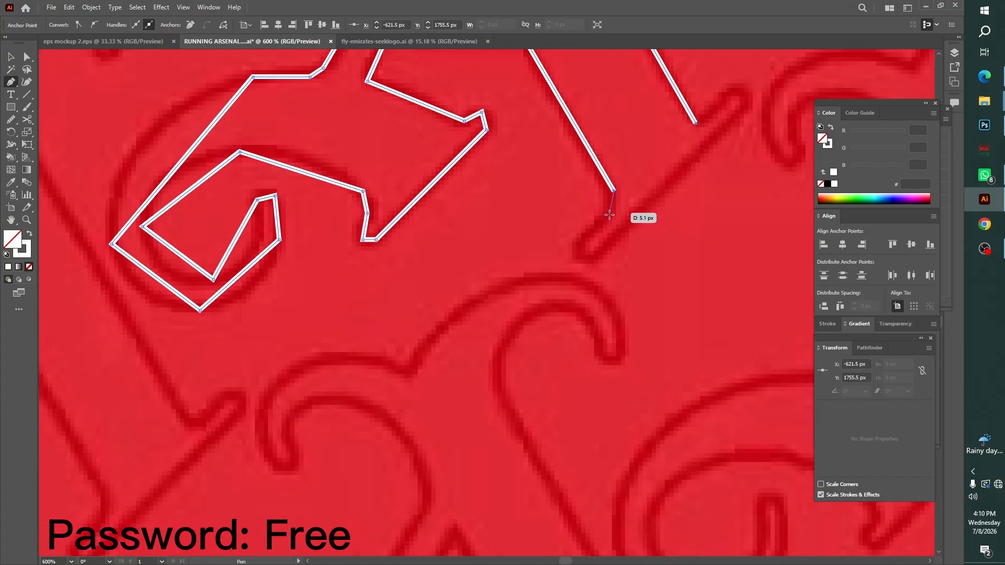
pyautogui.click(574, 244)
pyautogui.click(583, 262)
pyautogui.click(595, 257)
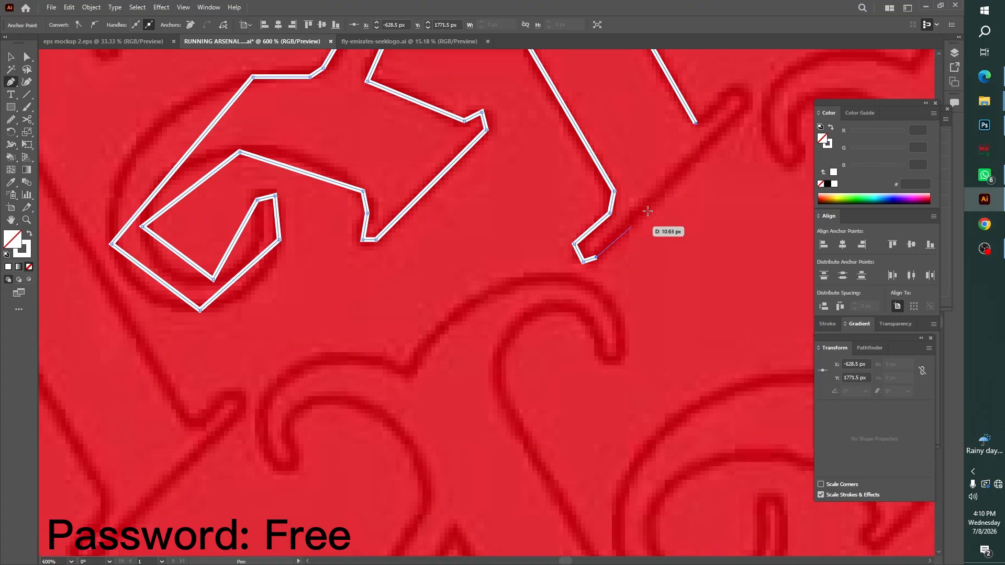
# - Trace the long lower edge and upper tip of the right foot serif, closing the path at its starting anchor
pyautogui.click(744, 108)
pyautogui.moveTo(743, 108); pyautogui.dragTo(622, 328)
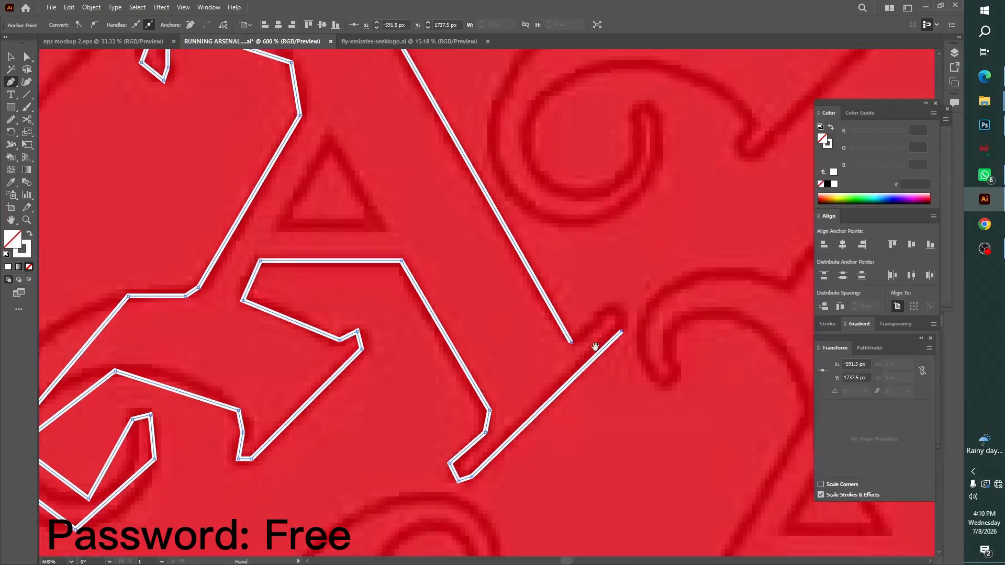
pyautogui.click(621, 312)
pyautogui.click(604, 315)
pyautogui.click(571, 343)
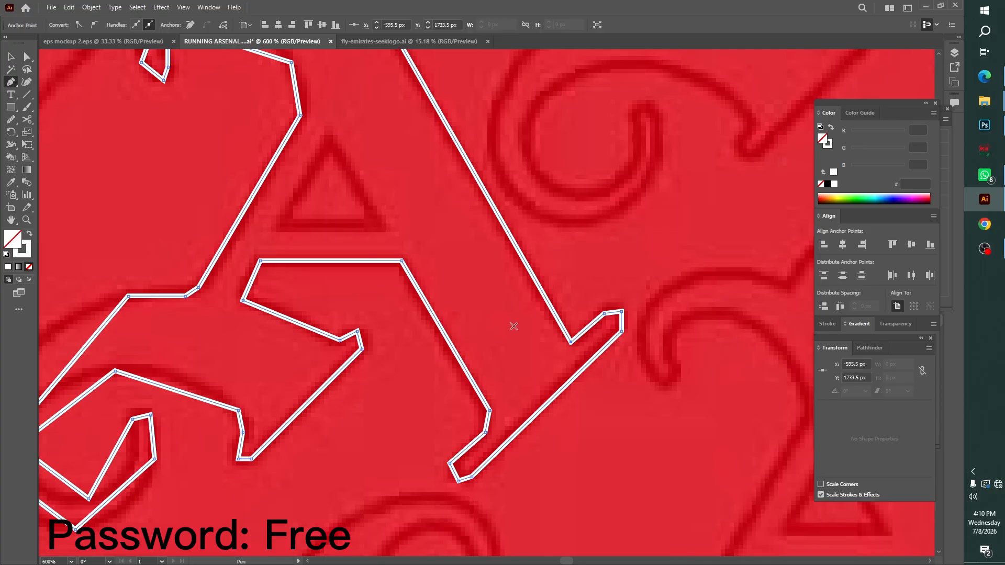
# - Set the traced A outline's stroke weight to 0.25 pt
pyautogui.hotkey('ctrl', '+')
pyautogui.hotkey('ctrl', '+')
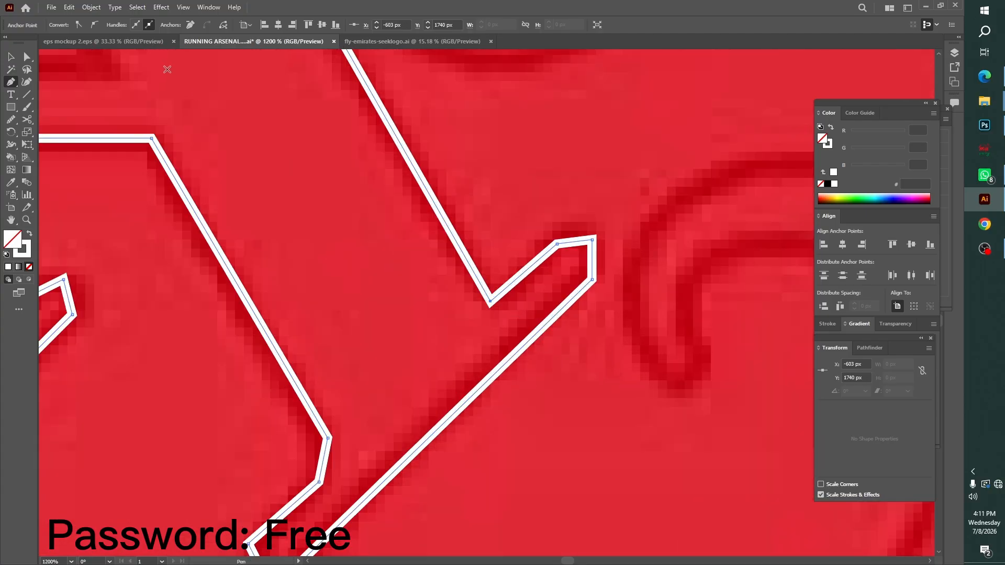
pyautogui.click(10, 58)
pyautogui.click(123, 27)
pyautogui.click(123, 27)
pyautogui.click(123, 27)
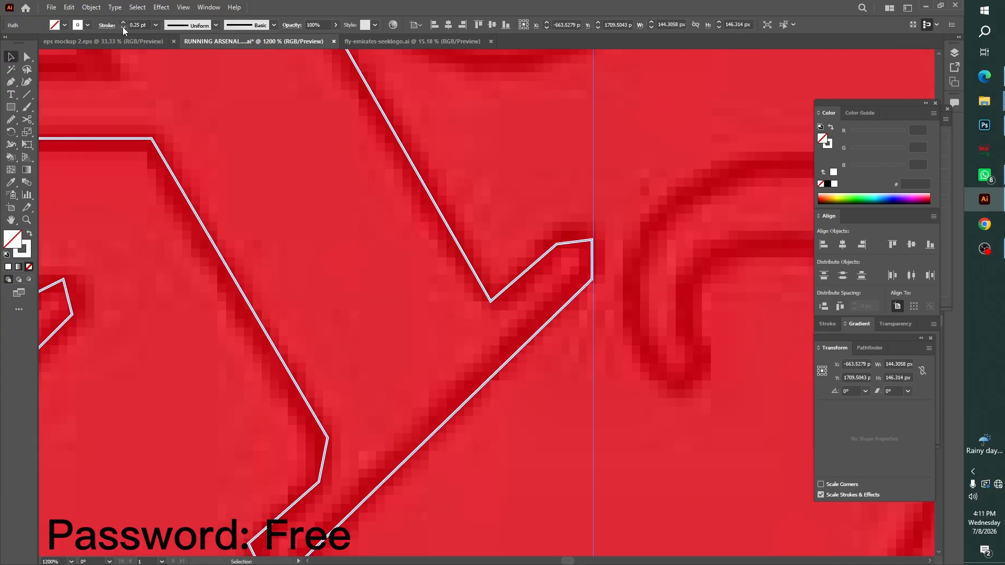
pyautogui.click(123, 27)
pyautogui.click(124, 24)
# - Curve the upper tip of the right foot serif with the Curvature tool to follow the pattern's rounded end
pyautogui.click(26, 83)
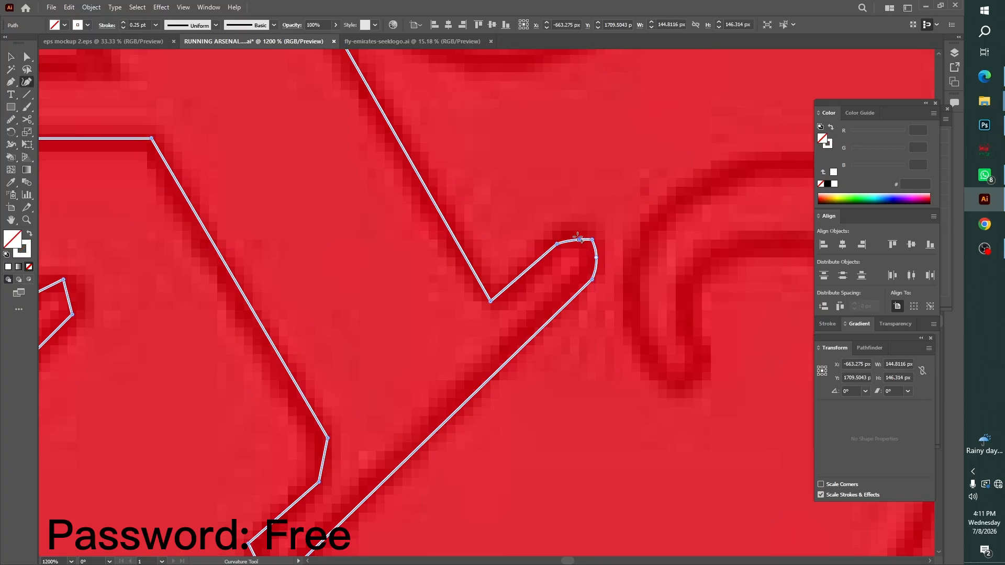
pyautogui.moveTo(578, 238); pyautogui.dragTo(606, 257)
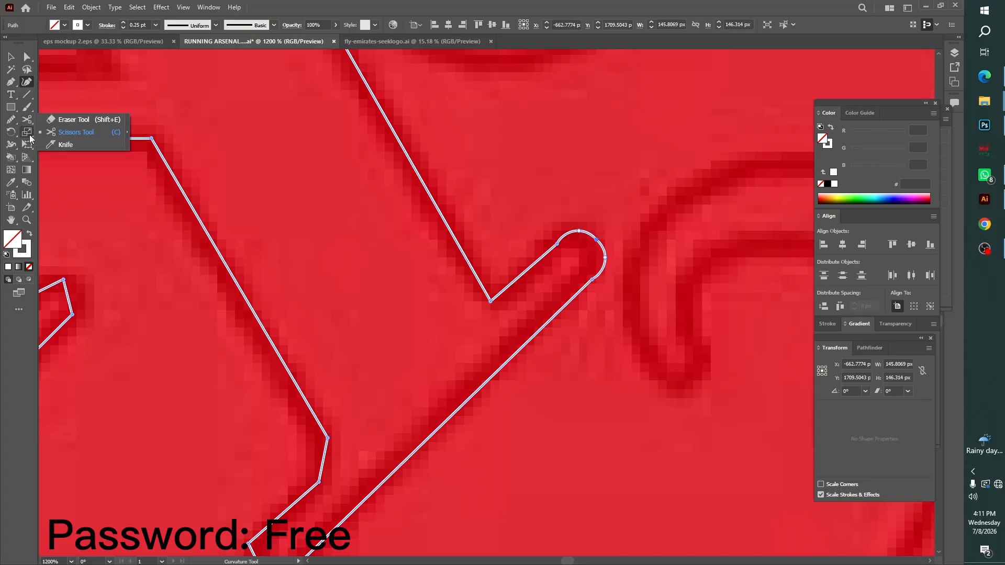
# - Try to smooth the right foot serif's tip with the Smooth tool and undo the latest tip edits
pyautogui.moveTo(18, 120)
pyautogui.mouseDown()
pyautogui.moveTo(58, 170)
pyautogui.moveTo(62, 146)
pyautogui.mouseUp()
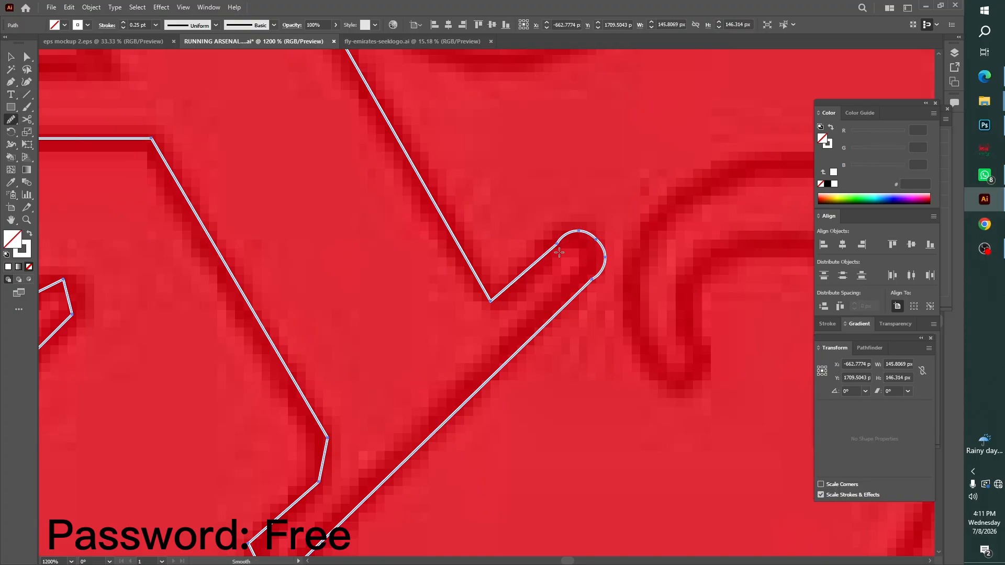
pyautogui.moveTo(548, 257); pyautogui.dragTo(573, 238)
pyautogui.hotkey('ctrl', 'z')
pyautogui.hotkey('ctrl', 'z')
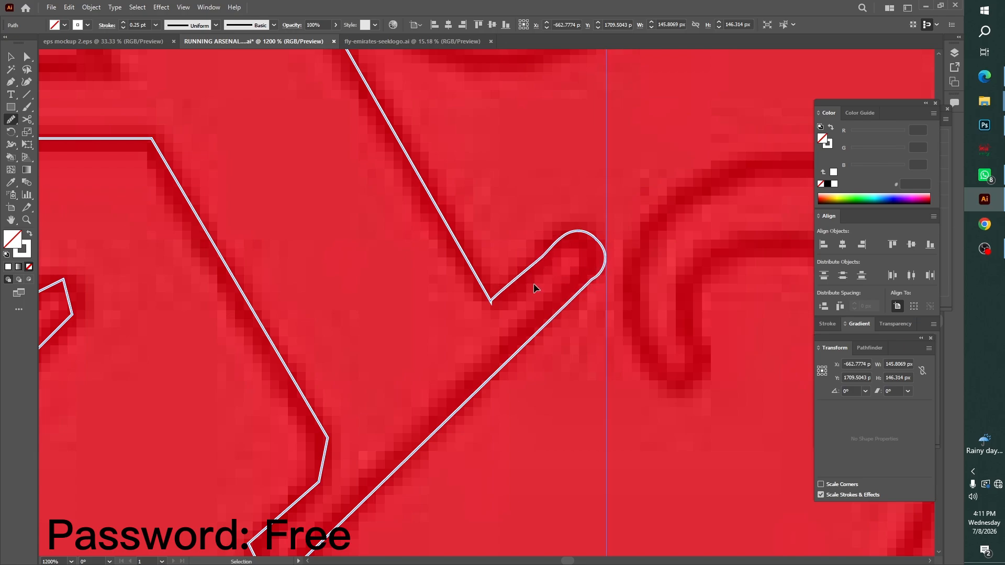
pyautogui.hotkey('ctrl', 'z')
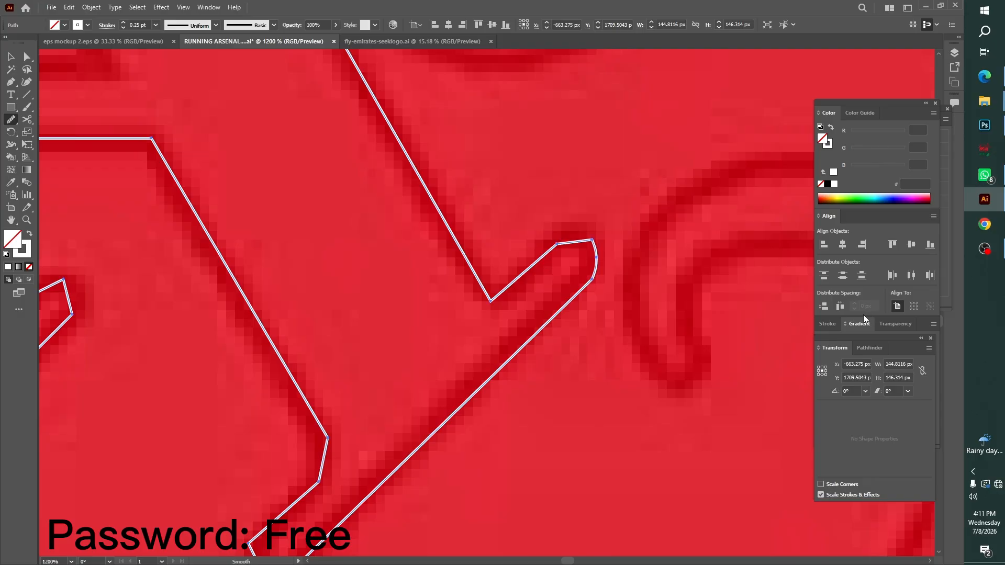
# - Try to curve the top of the right foot serif's upper tip with the Curvature tool and undo the recent edits
pyautogui.click(30, 86)
pyautogui.click(574, 240)
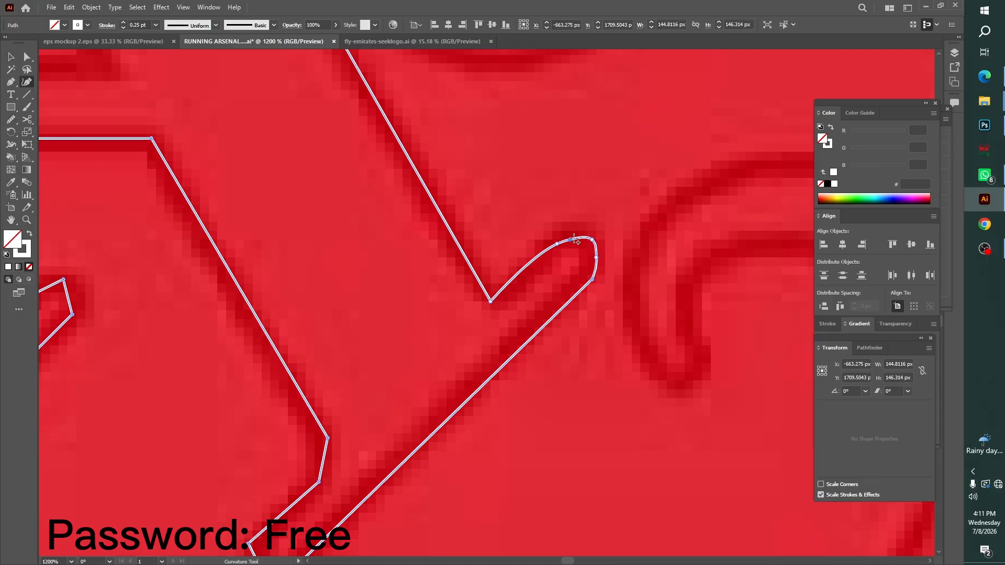
pyautogui.hotkey('ctrl', 'z')
pyautogui.hotkey('ctrl', 'z')
pyautogui.hotkey('ctrl', 'z')
# - Add Curvature points around the right foot serif's upper tip and set the outline's stroke weight to 0.25 pt
pyautogui.click(572, 239)
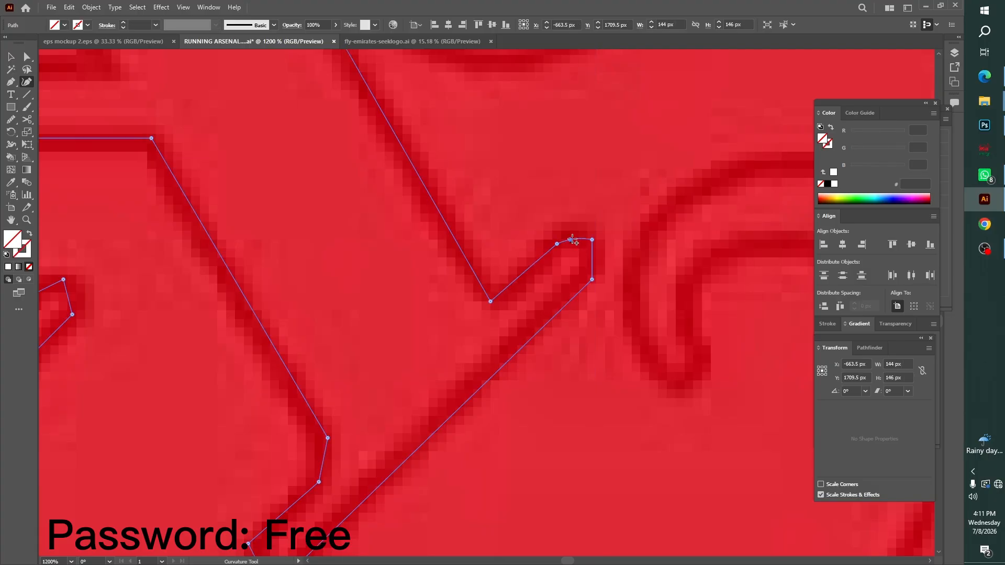
pyautogui.moveTo(598, 262); pyautogui.dragTo(597, 260)
pyautogui.moveTo(420, 251); pyautogui.dragTo(518, 502)
pyautogui.moveTo(340, 115); pyautogui.dragTo(496, 562)
pyautogui.click(123, 23)
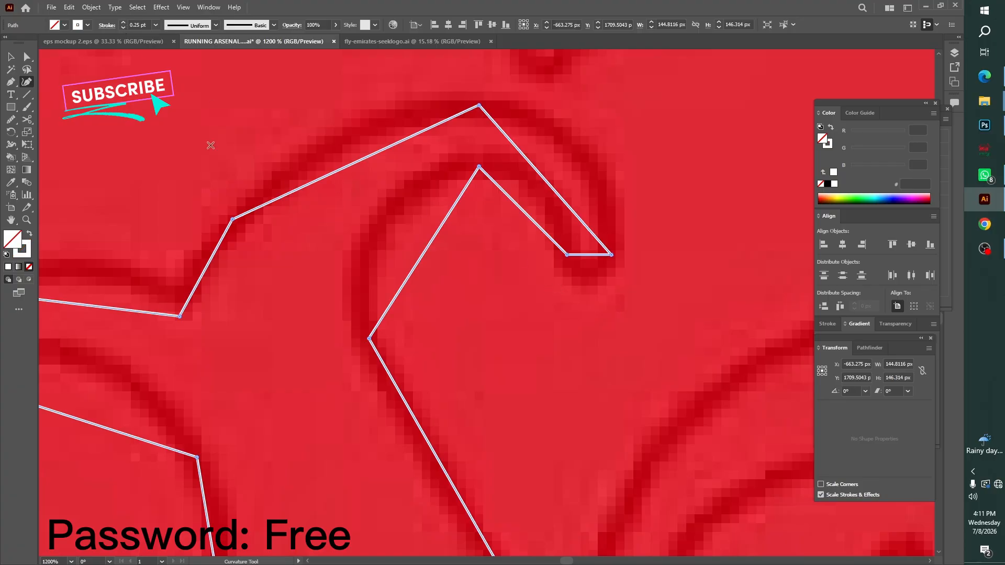
# - Round the tip and outer arc of the A's upper-right hook with the Curvature tool to follow the pattern
pyautogui.moveTo(590, 255); pyautogui.dragTo(598, 268)
pyautogui.moveTo(555, 176); pyautogui.dragTo(595, 170)
pyautogui.press('space')
pyautogui.moveTo(356, 154); pyautogui.dragTo(425, 156)
pyautogui.press('space')
pyautogui.moveTo(307, 315); pyautogui.dragTo(550, 218)
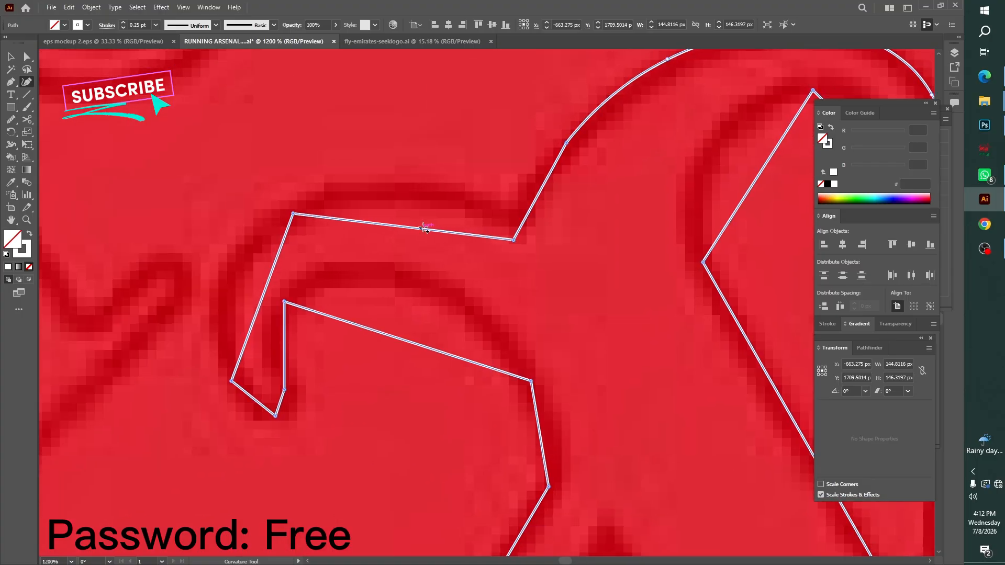
# - Curve the outer edge of the upper-left hook and fit its junction with the upper-right arc to the artwork
pyautogui.moveTo(422, 228); pyautogui.dragTo(427, 196)
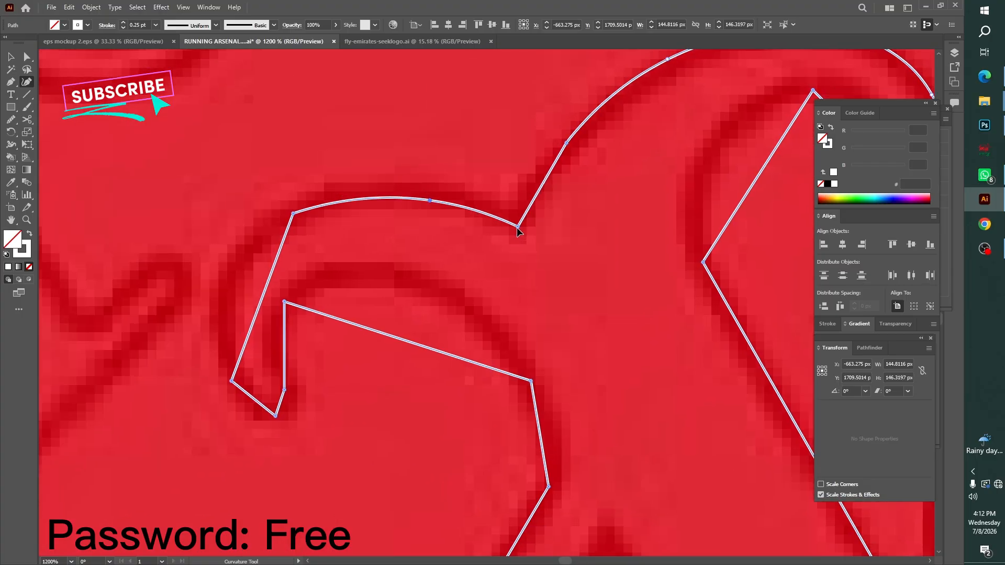
pyautogui.press('space')
pyautogui.moveTo(393, 265); pyautogui.dragTo(462, 209)
pyautogui.moveTo(333, 239); pyautogui.dragTo(293, 222)
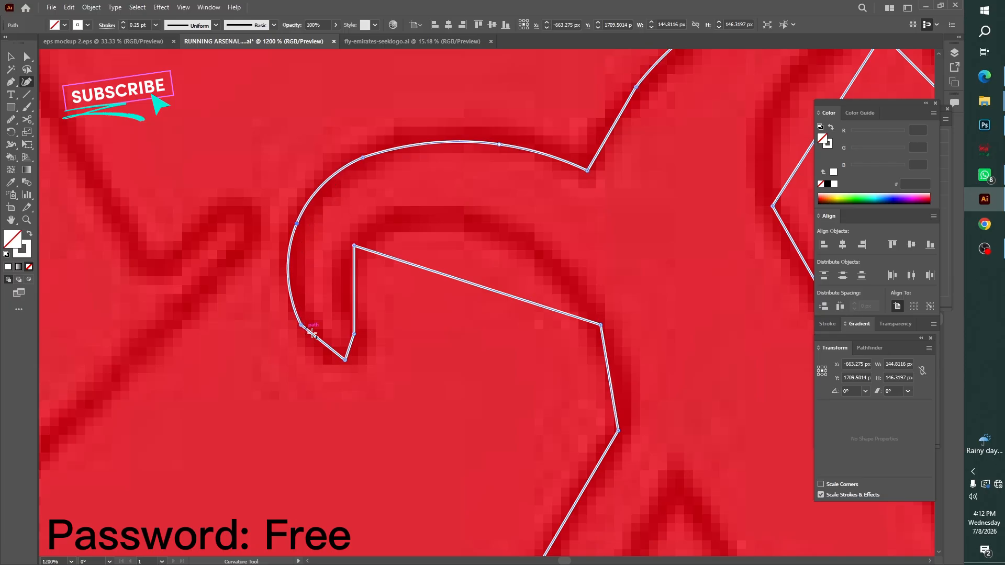
# - Curve the tip and inner edge of the upper-left hook down to where it meets the A's left stem
pyautogui.moveTo(316, 338); pyautogui.dragTo(321, 349)
pyautogui.hotkey('ctrl', 'z')
pyautogui.moveTo(354, 294); pyautogui.dragTo(324, 316)
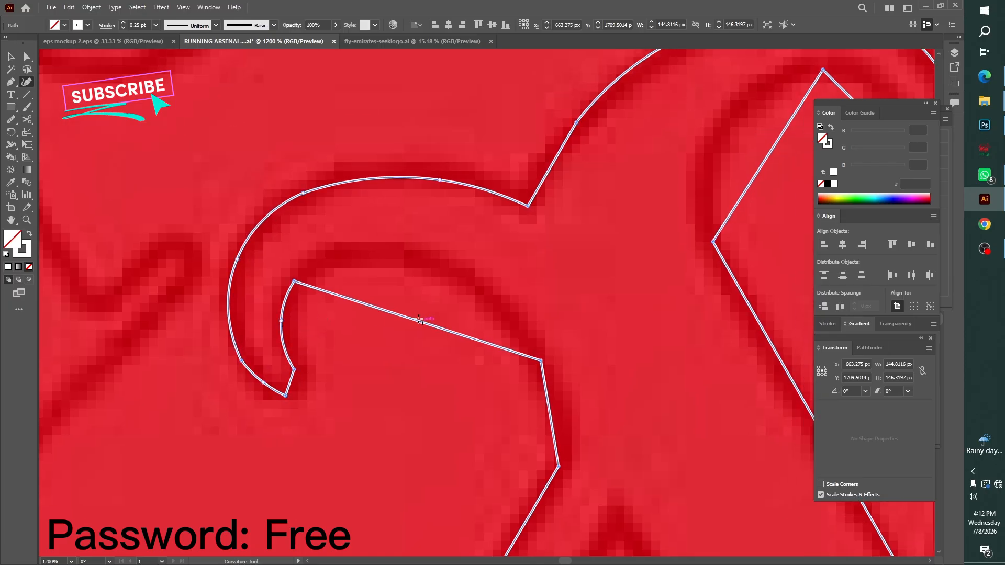
pyautogui.moveTo(417, 318); pyautogui.dragTo(449, 268)
pyautogui.press('space')
pyautogui.moveTo(469, 387); pyautogui.dragTo(426, 240)
pyautogui.moveTo(507, 269); pyautogui.dragTo(516, 270)
# - Round the corner below the left stem and curve the outer arc of the lower-left swirl around its underside
pyautogui.press('space')
pyautogui.moveTo(513, 372); pyautogui.dragTo(543, 127)
pyautogui.moveTo(324, 481); pyautogui.dragTo(480, 283)
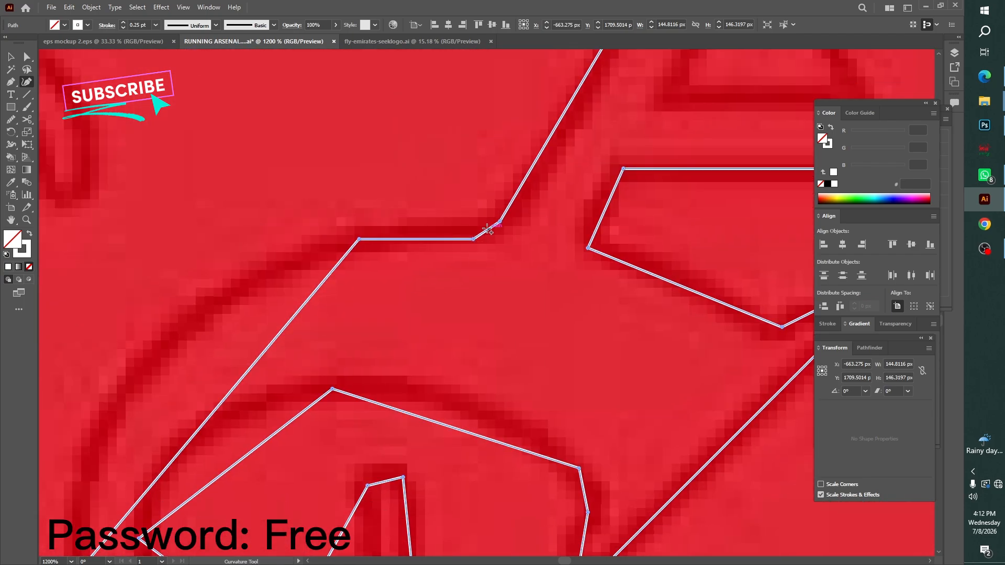
pyautogui.moveTo(400, 319); pyautogui.dragTo(554, 188)
pyautogui.moveTo(370, 284); pyautogui.dragTo(281, 262)
pyautogui.press('space')
pyautogui.moveTo(338, 295); pyautogui.dragTo(350, 274)
pyautogui.moveTo(339, 506); pyautogui.dragTo(348, 274)
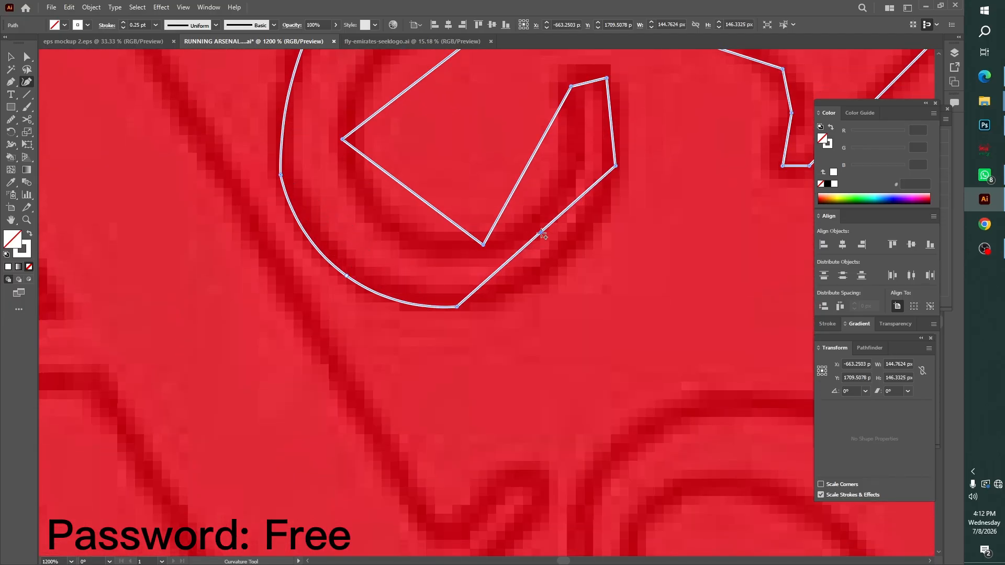
# - Curve both sides of the lower-left swirl's inner curl end and adjust its end anchor to the artwork
pyautogui.moveTo(543, 234); pyautogui.dragTo(531, 289)
pyautogui.press('space')
pyautogui.moveTo(514, 245); pyautogui.dragTo(542, 269)
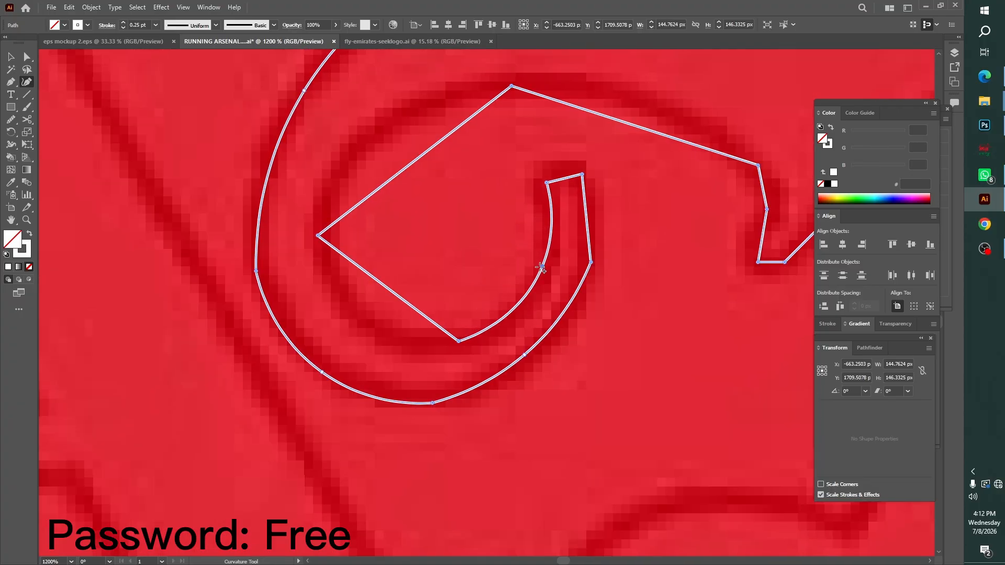
pyautogui.moveTo(546, 183); pyautogui.dragTo(542, 178)
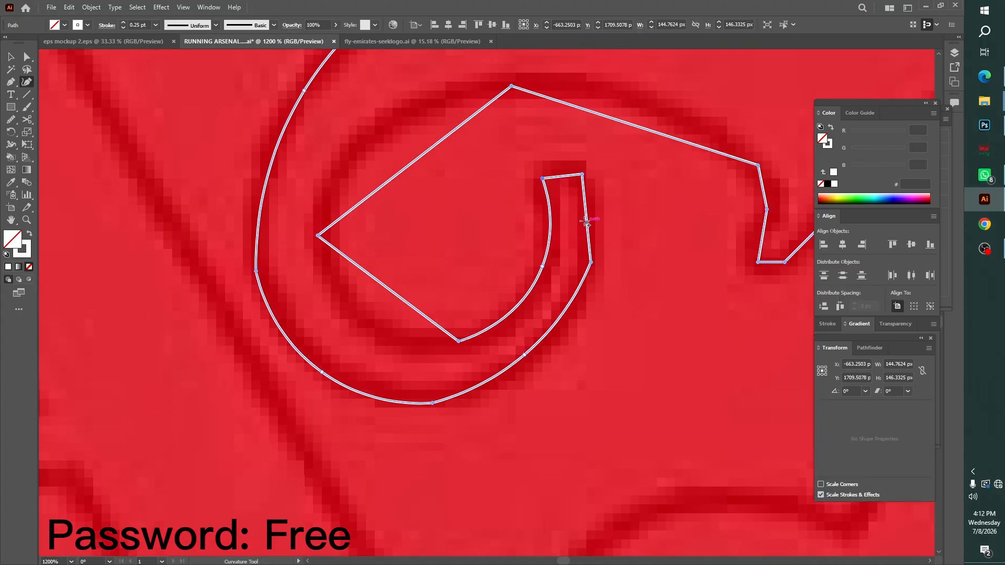
pyautogui.moveTo(586, 222); pyautogui.dragTo(595, 206)
# - Curve the swirl's inner edge from the curl to the left foot and fine-tune its upper anchors to the artwork
pyautogui.moveTo(389, 288); pyautogui.dragTo(365, 326)
pyautogui.moveTo(449, 200); pyautogui.dragTo(427, 308)
pyautogui.moveTo(393, 269); pyautogui.dragTo(360, 230)
pyautogui.moveTo(430, 276); pyautogui.dragTo(356, 335)
pyautogui.moveTo(540, 294); pyautogui.dragTo(558, 273)
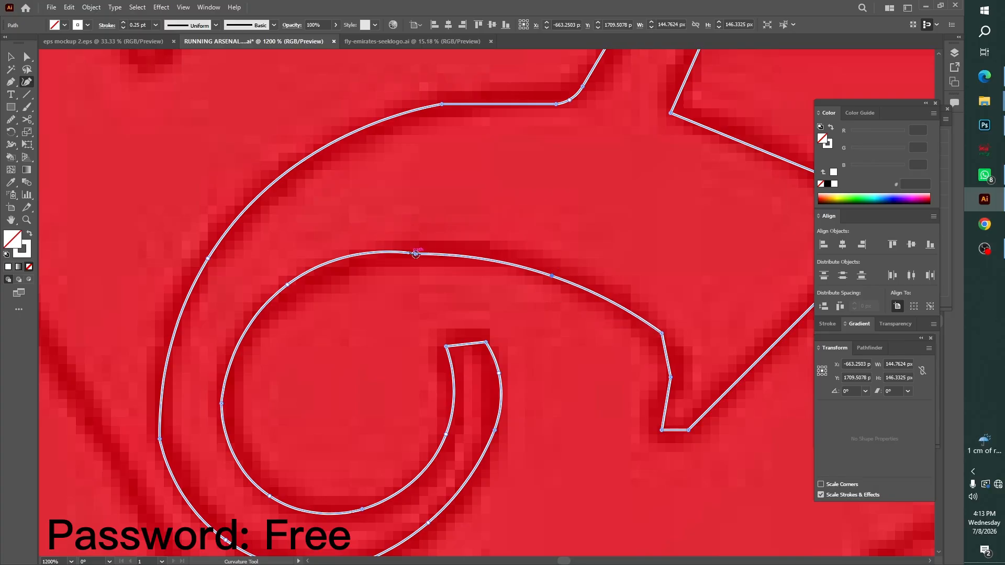
pyautogui.moveTo(415, 254); pyautogui.dragTo(419, 242)
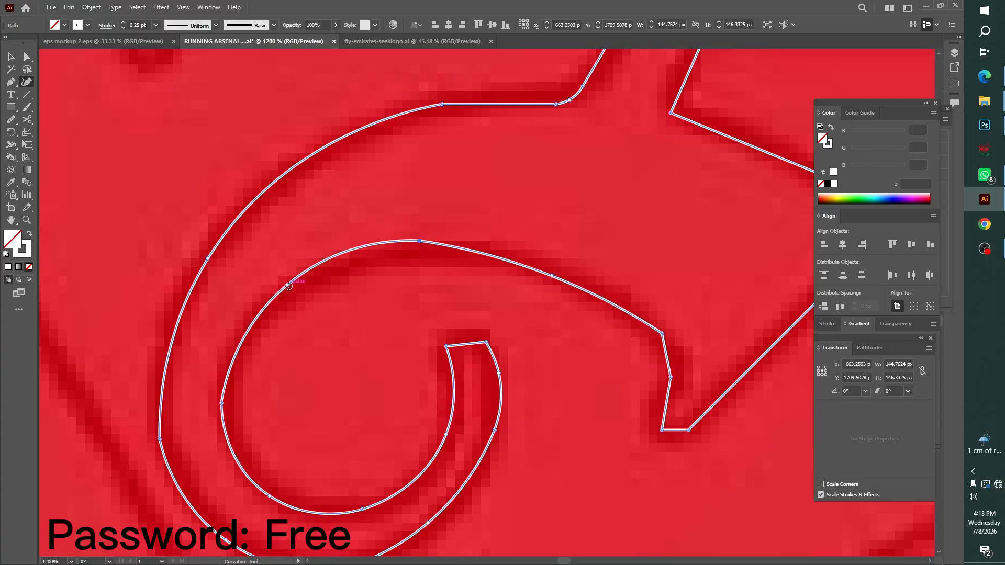
pyautogui.moveTo(284, 285); pyautogui.dragTo(279, 285)
pyautogui.moveTo(575, 317); pyautogui.dragTo(498, 277)
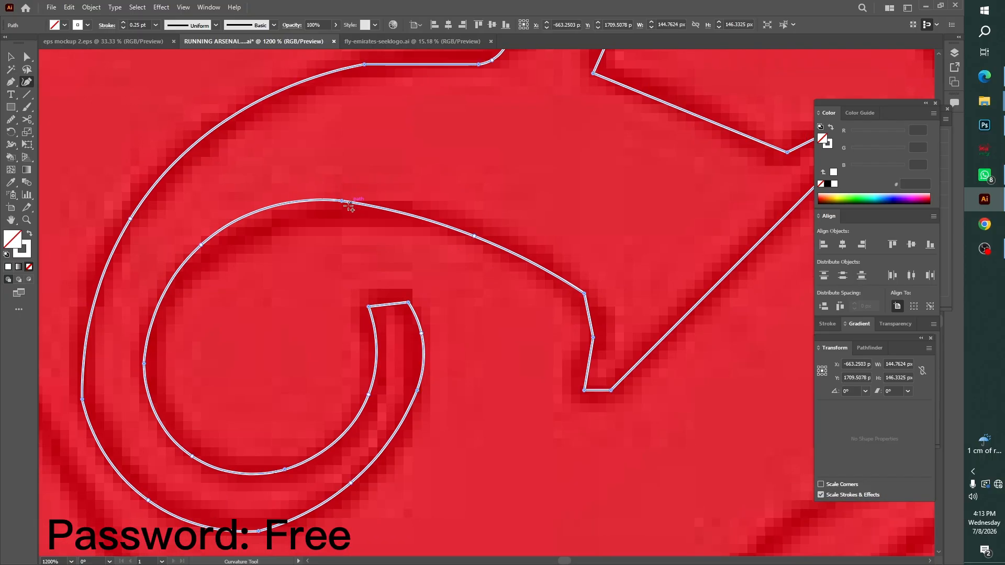
pyautogui.moveTo(258, 212); pyautogui.dragTo(264, 221)
pyautogui.moveTo(342, 201); pyautogui.dragTo(342, 209)
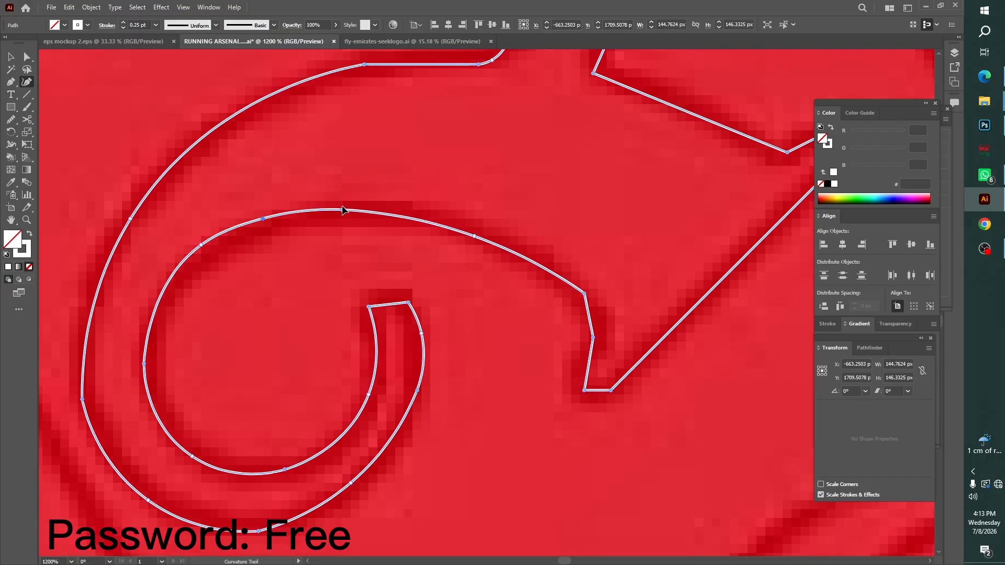
# - Round the left foot serif's inner notch, lower tip and upper tip with the Curvature tool
pyautogui.moveTo(473, 338); pyautogui.dragTo(340, 261)
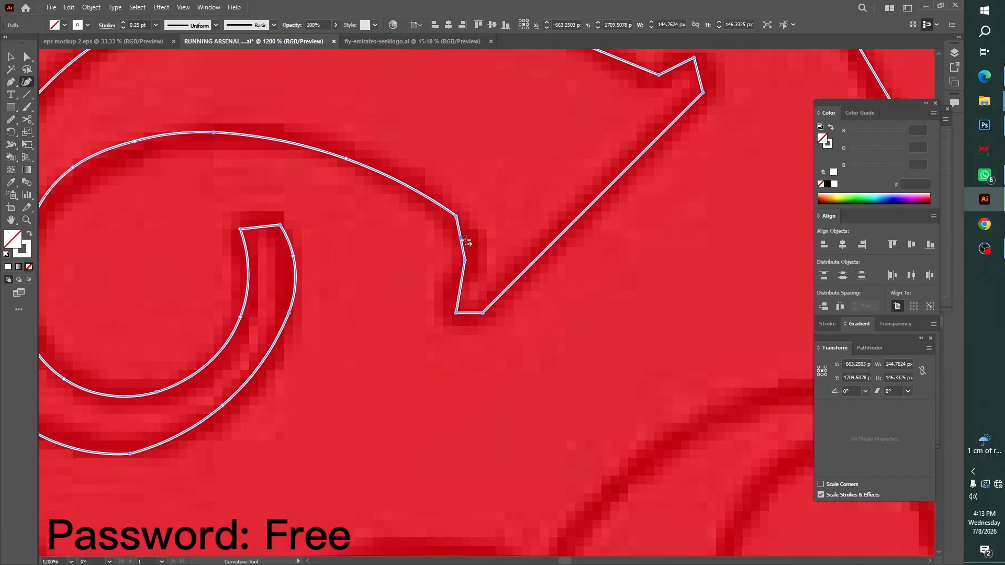
pyautogui.moveTo(458, 291); pyautogui.dragTo(452, 291)
pyautogui.moveTo(460, 238); pyautogui.dragTo(468, 239)
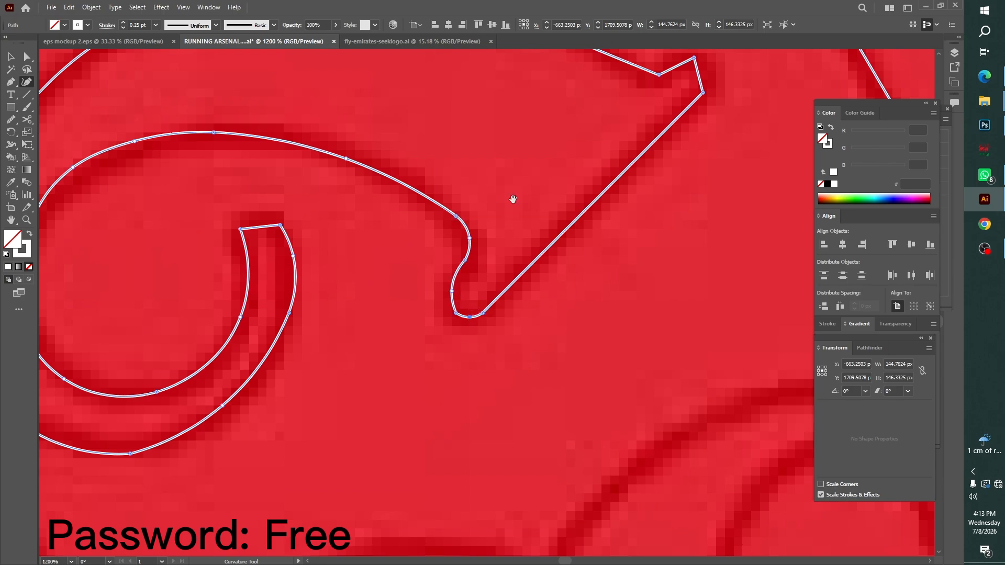
pyautogui.moveTo(512, 199); pyautogui.dragTo(502, 297)
pyautogui.moveTo(653, 283); pyautogui.dragTo(659, 269)
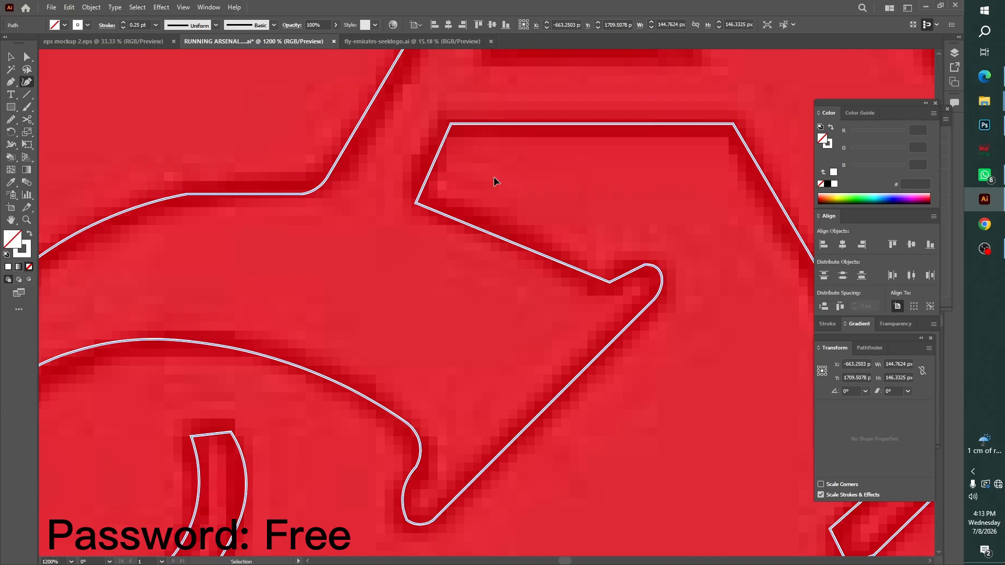
# - Set the traced A outline's stroke weight to 0.75 pt
pyautogui.hotkey('ctrl', '-')
pyautogui.hotkey('ctrl', '-')
pyautogui.hotkey('ctrl', '-')
pyautogui.click(123, 23)
pyautogui.click(123, 24)
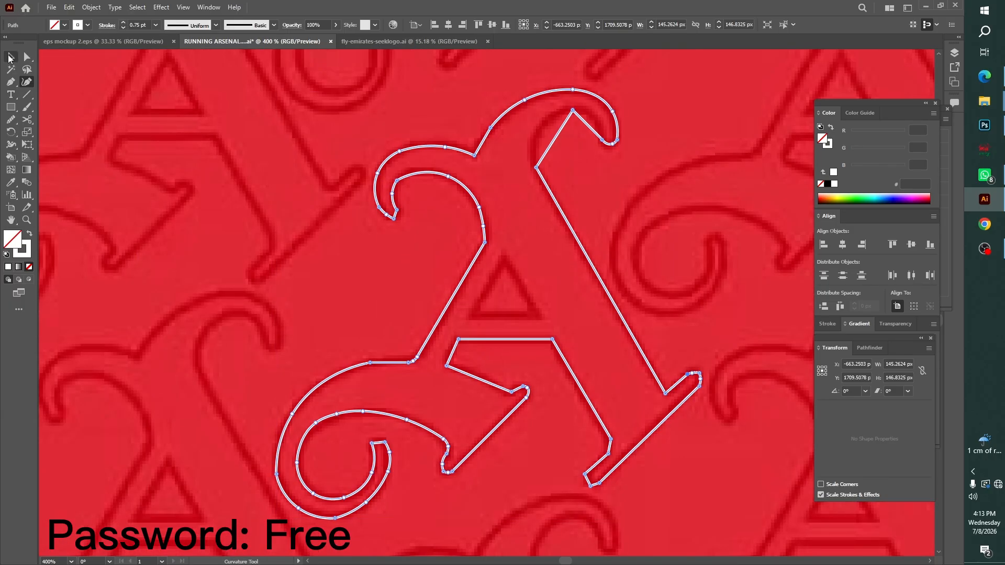
pyautogui.click(11, 57)
pyautogui.click(133, 164)
# - Round the blunt tip of the upper-left hook with the Curvature tool
pyautogui.moveTo(335, 151); pyautogui.dragTo(412, 267)
pyautogui.hotkey('ctrl', '+')
pyautogui.hotkey('ctrl', '+')
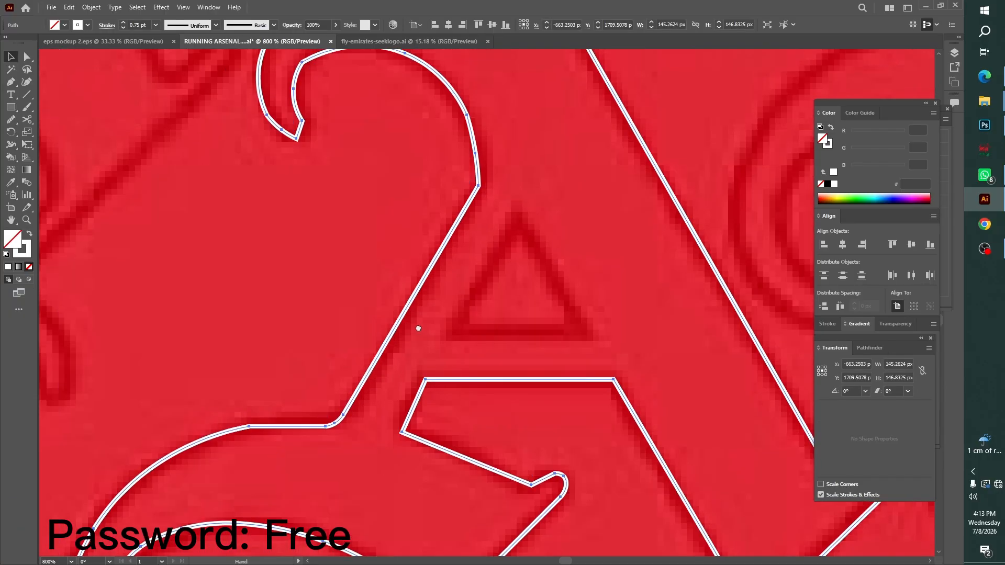
pyautogui.moveTo(417, 327); pyautogui.dragTo(450, 422)
pyautogui.click(26, 82)
pyautogui.moveTo(334, 225); pyautogui.dragTo(342, 226)
# - Smooth the upper-left hook's tip, inner bend and junction with the left stem using the Smooth tool
pyautogui.moveTo(10, 120); pyautogui.dragTo(52, 146)
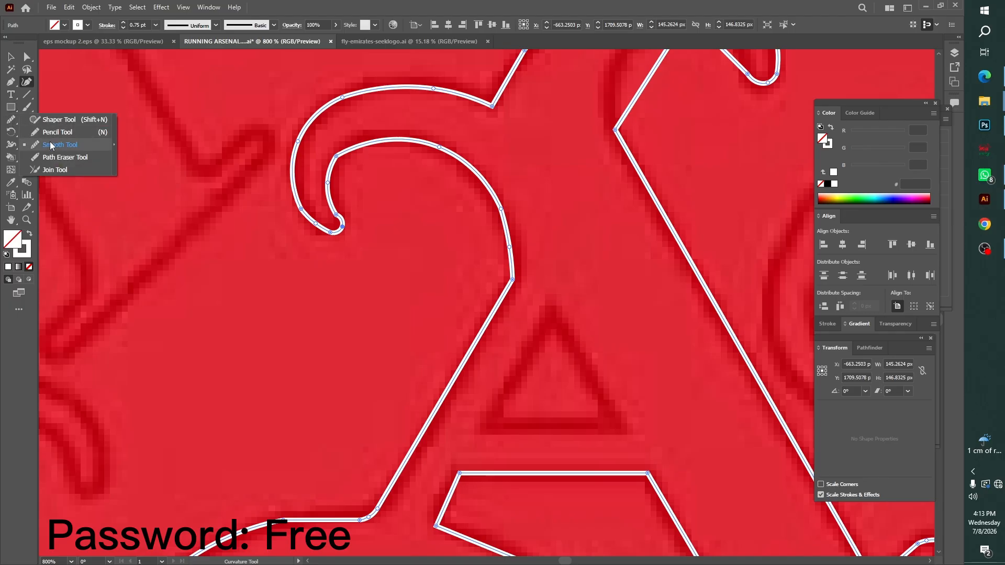
pyautogui.click(52, 146)
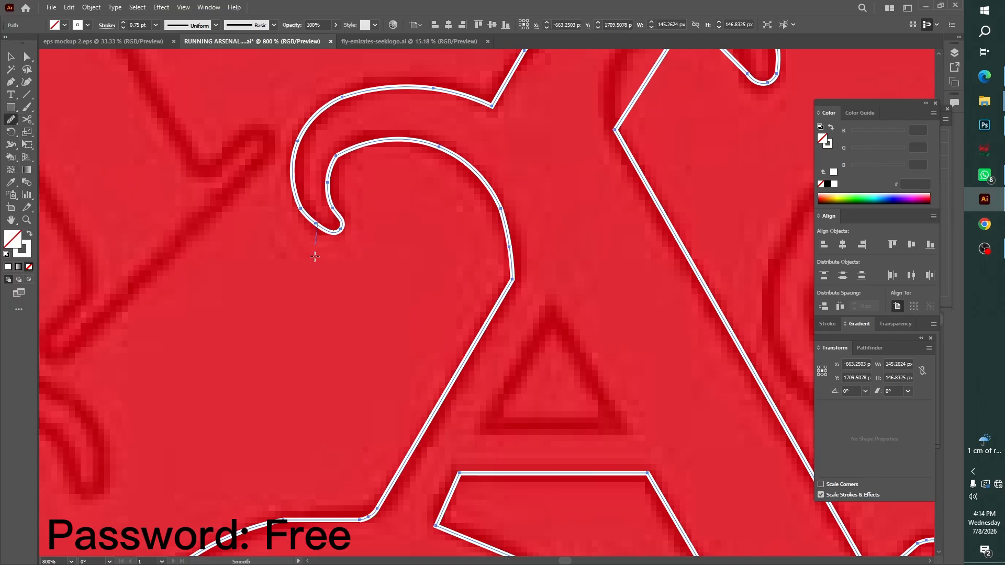
pyautogui.moveTo(444, 207); pyautogui.dragTo(330, 301)
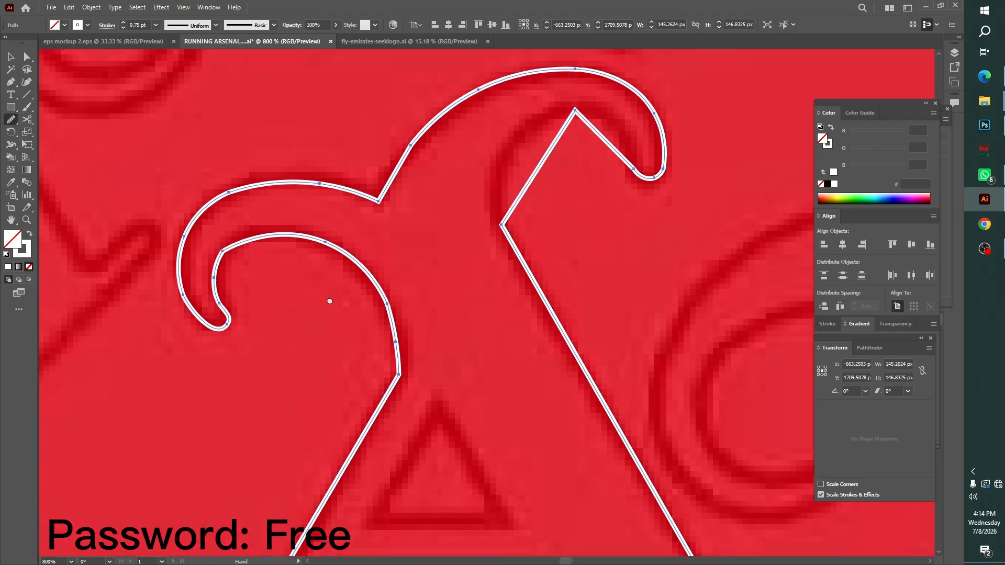
pyautogui.moveTo(216, 264); pyautogui.dragTo(216, 285)
pyautogui.moveTo(398, 390); pyautogui.dragTo(386, 422)
pyautogui.moveTo(459, 237); pyautogui.dragTo(407, 350)
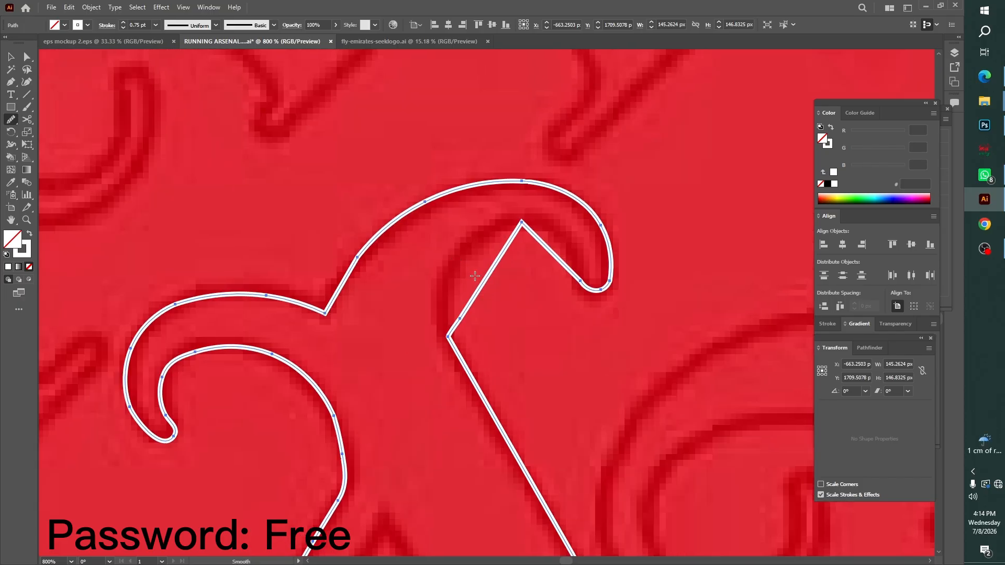
# - Curve the inner edge of the upper-right hook with the Curvature tool and undo the last tip anchor move
pyautogui.click(27, 82)
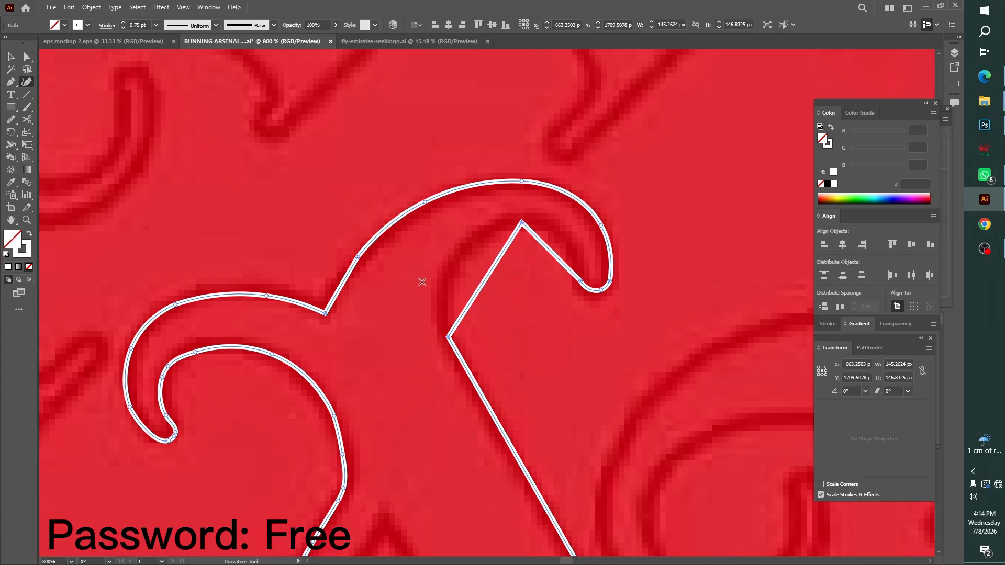
pyautogui.moveTo(491, 280); pyautogui.dragTo(457, 257)
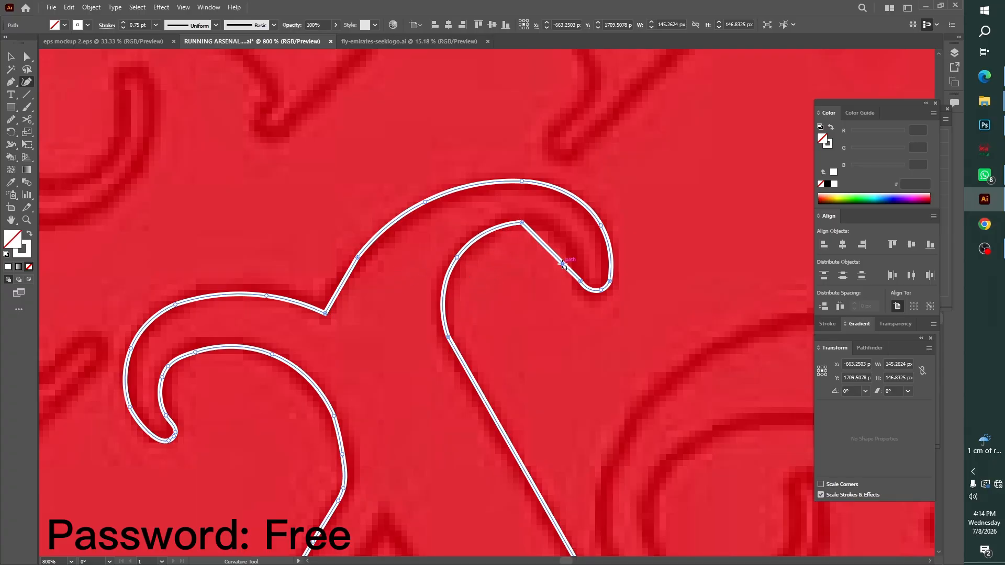
pyautogui.moveTo(563, 265); pyautogui.dragTo(575, 246)
pyautogui.moveTo(580, 283); pyautogui.dragTo(580, 287)
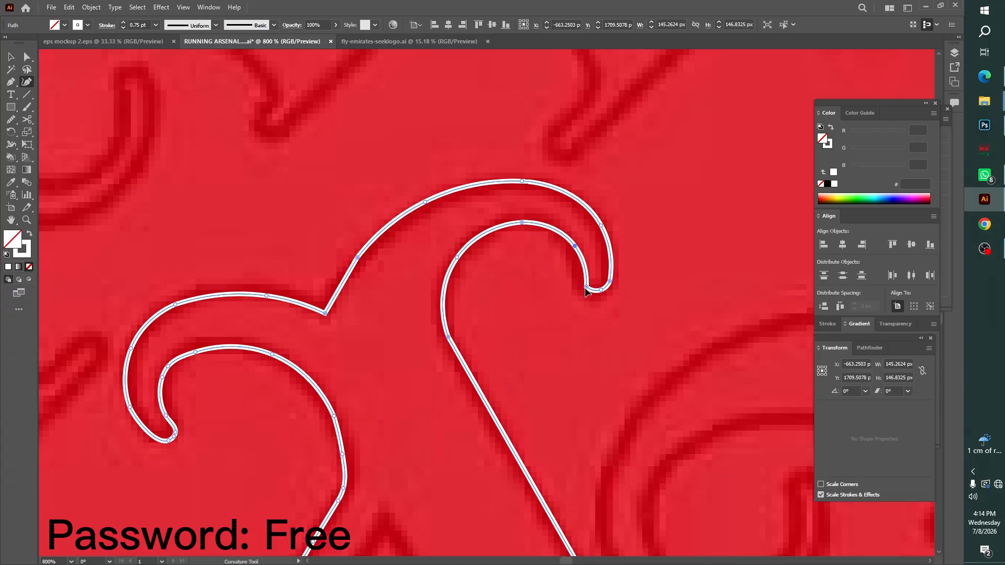
pyautogui.hotkey('ctrl', 'z')
# - Smooth the upper-right hook's tip and the bend at the base of its outer arc with the Smooth tool
pyautogui.moveTo(10, 119); pyautogui.dragTo(58, 145)
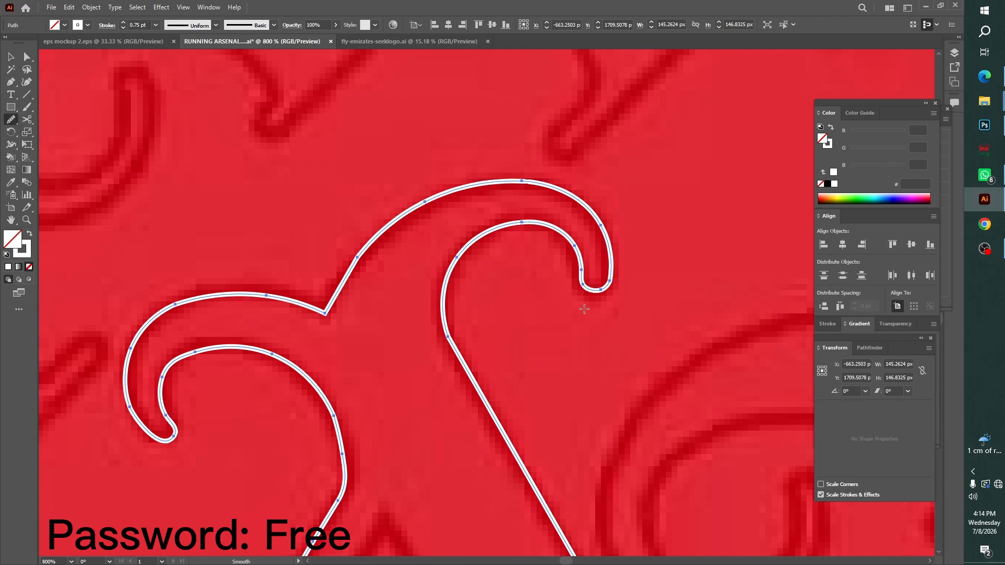
pyautogui.moveTo(578, 399); pyautogui.dragTo(550, 301)
pyautogui.moveTo(328, 150)
pyautogui.mouseDown()
pyautogui.moveTo(341, 137)
pyautogui.moveTo(332, 157)
pyautogui.mouseUp()
# - Round the lower tip of the right foot serif with the Curvature tool
pyautogui.moveTo(417, 429); pyautogui.dragTo(336, 180)
pyautogui.moveTo(275, 372); pyautogui.dragTo(347, 229)
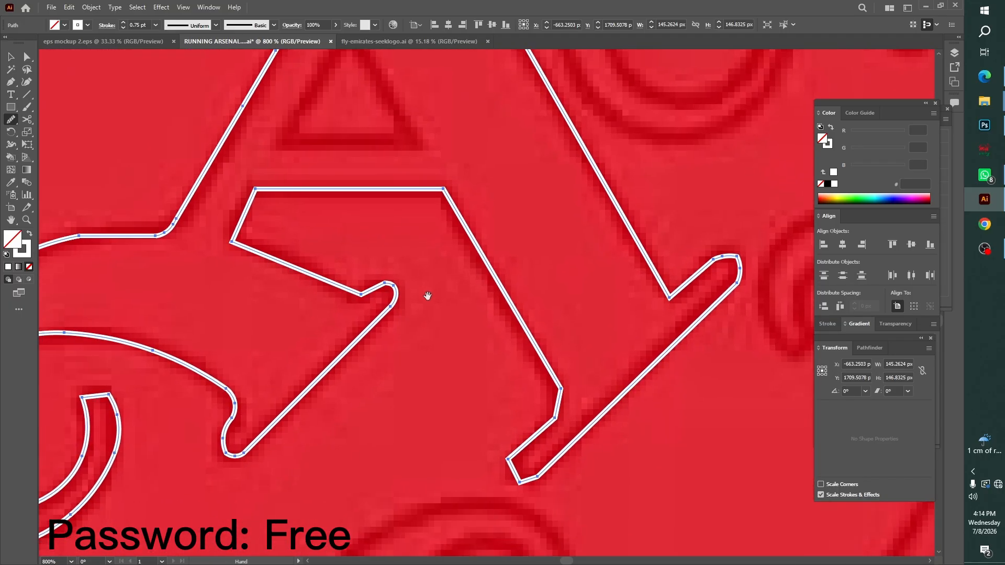
pyautogui.moveTo(428, 297); pyautogui.dragTo(415, 206)
pyautogui.hotkey('shift', '`')
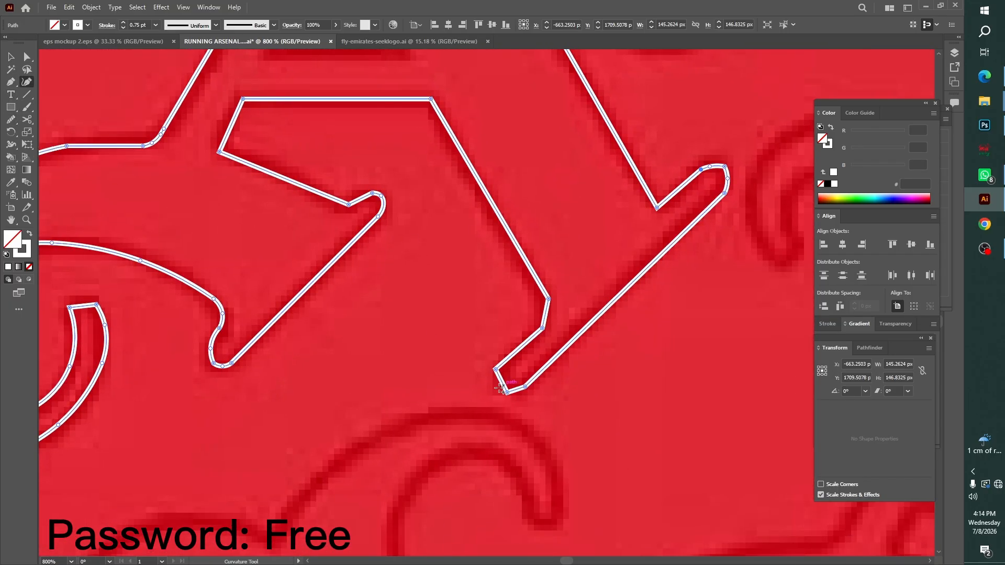
pyautogui.click(497, 386)
pyautogui.moveTo(506, 392); pyautogui.dragTo(506, 394)
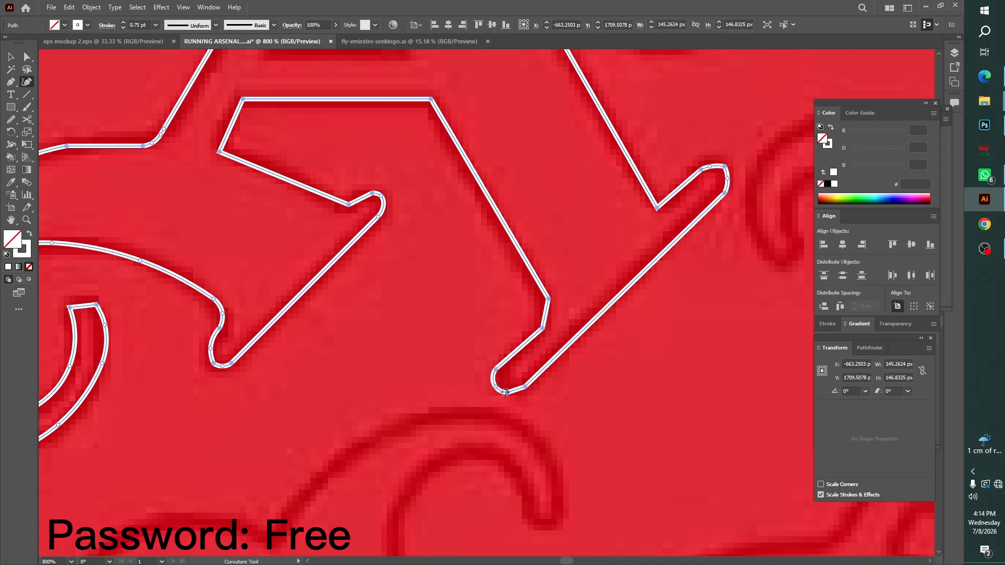
# - Smooth the right foot serif's lower tip into its long lower edge with the Smooth tool
pyautogui.hotkey('ctrl', '=')
pyautogui.hotkey('ctrl', '=')
pyautogui.moveTo(566, 441); pyautogui.dragTo(346, 10)
pyautogui.moveTo(618, 383); pyautogui.dragTo(506, 47)
pyautogui.moveTo(11, 121); pyautogui.dragTo(57, 145)
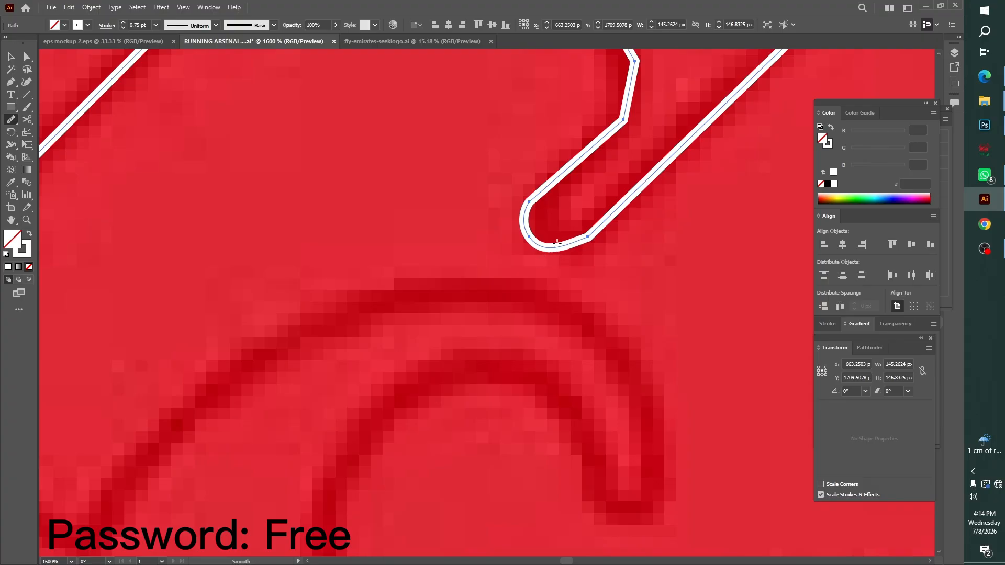
pyautogui.moveTo(557, 244); pyautogui.dragTo(604, 223)
pyautogui.moveTo(569, 166); pyautogui.dragTo(527, 206)
# - Examine the whole traced A outline and the angular inner bend of the right foot serif against the pattern
pyautogui.moveTo(636, 90); pyautogui.dragTo(524, 257)
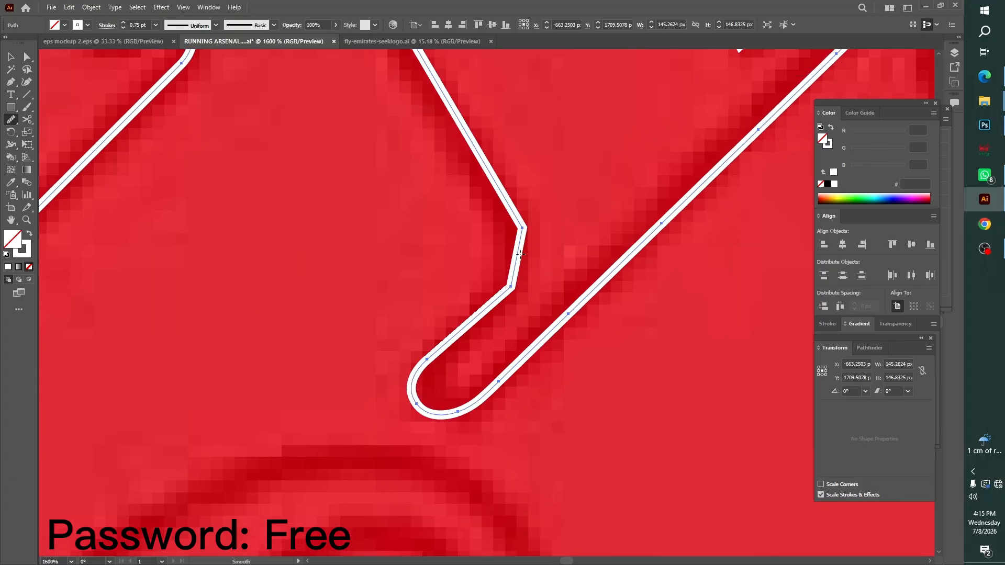
pyautogui.hotkey('ctrl', '-')
pyautogui.hotkey('ctrl', '-')
pyautogui.hotkey('ctrl', '-')
pyautogui.hotkey('ctrl', '-')
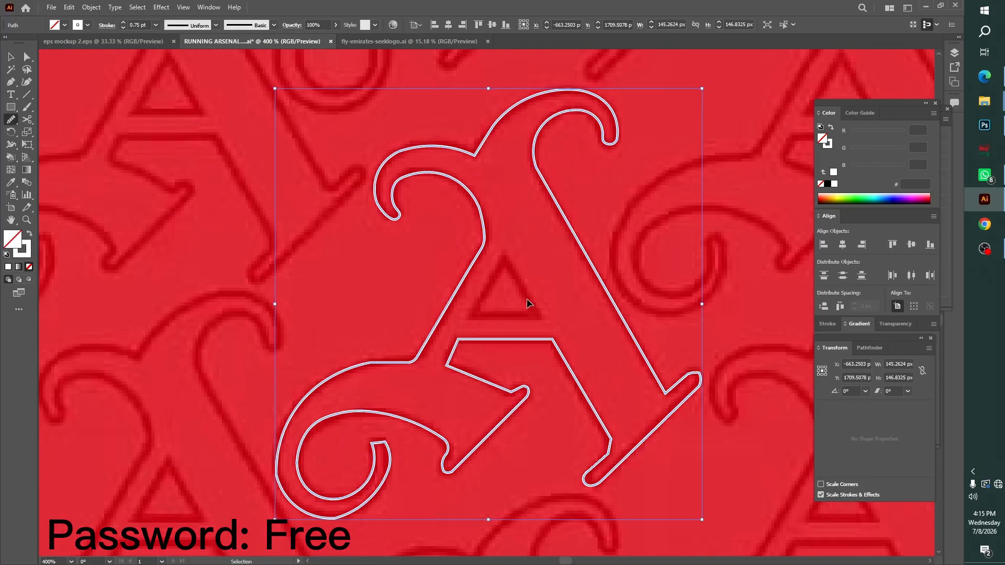
pyautogui.hotkey('ctrl', '+')
pyautogui.hotkey('ctrl', '+')
pyautogui.moveTo(686, 471); pyautogui.dragTo(468, 246)
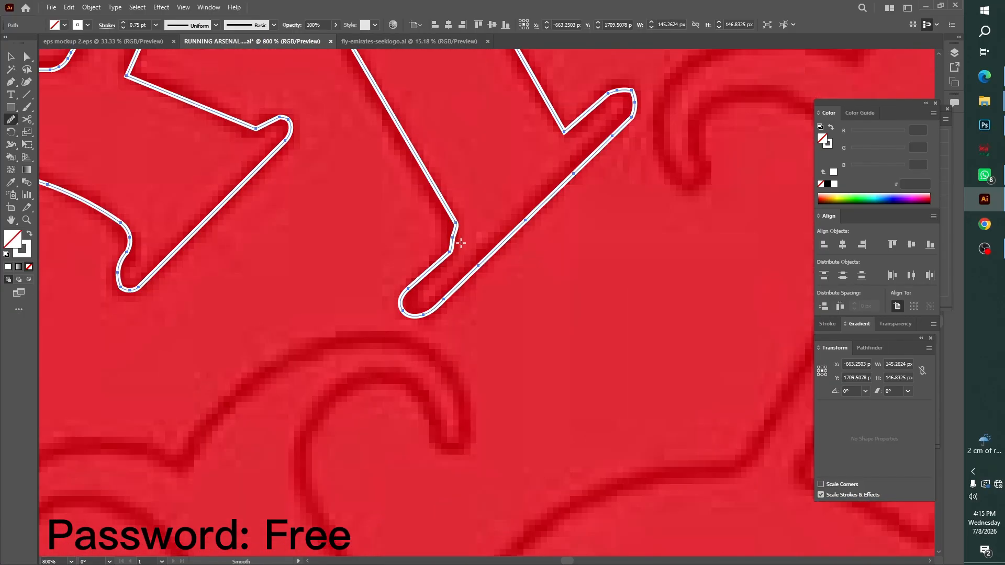
# - Thin the stroke of the traced A outline to 0.25 pt
pyautogui.click(11, 56)
pyautogui.click(123, 27)
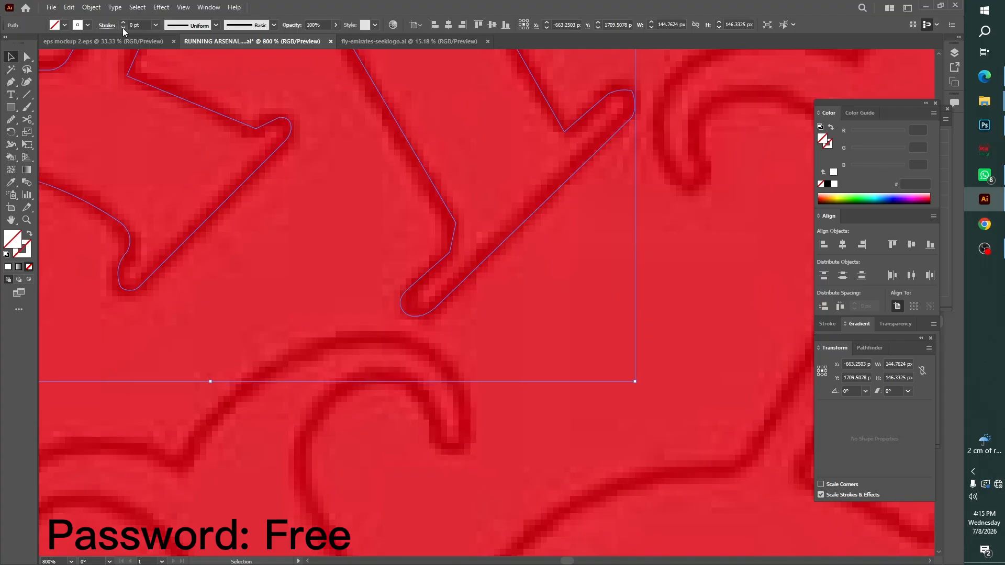
pyautogui.click(386, 212)
pyautogui.moveTo(385, 211); pyautogui.dragTo(101, 52)
pyautogui.click(124, 23)
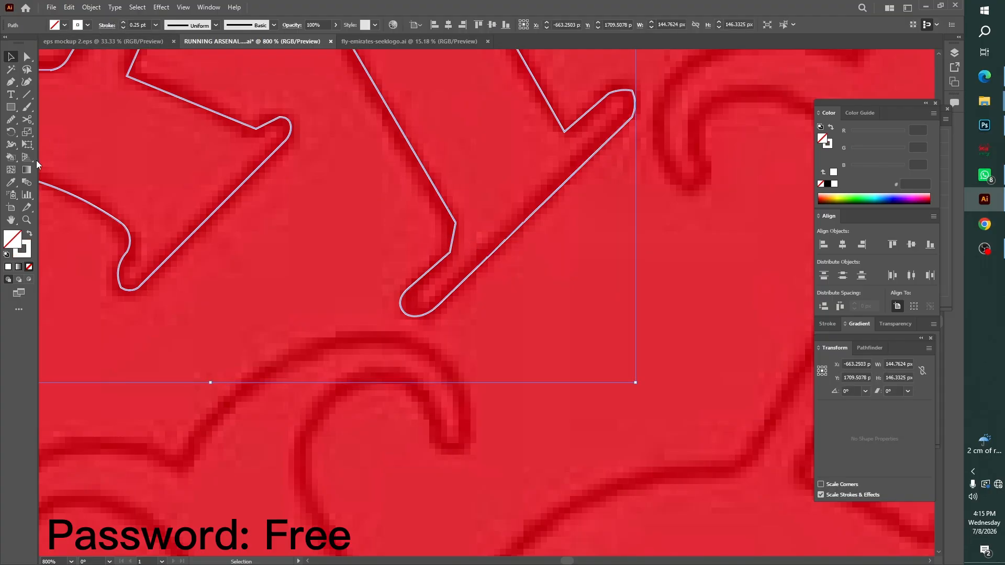
# - Round the right foot serif's inner bend with the Curvature tool and smooth its upper tip with the Smooth tool
pyautogui.click(27, 82)
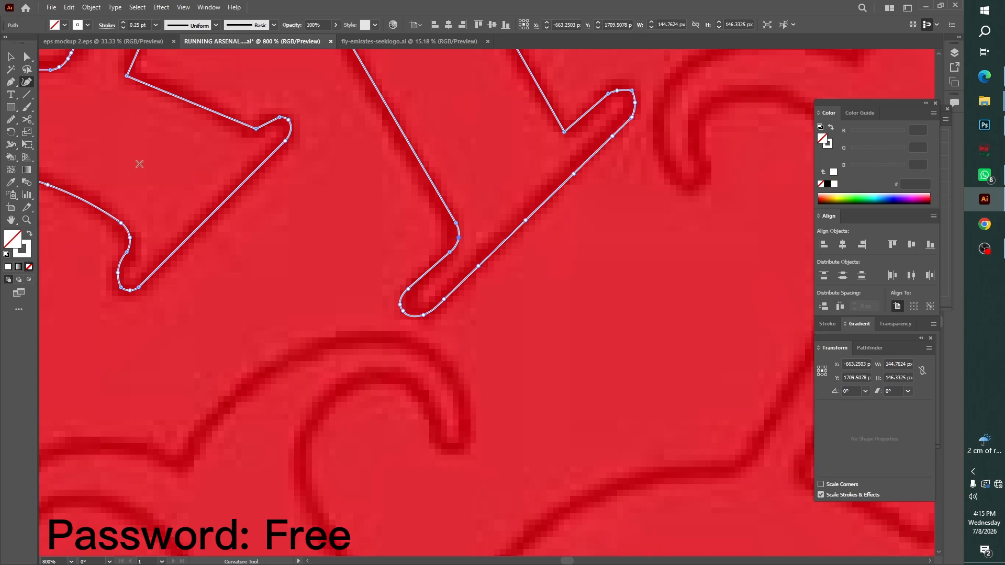
pyautogui.click(10, 119)
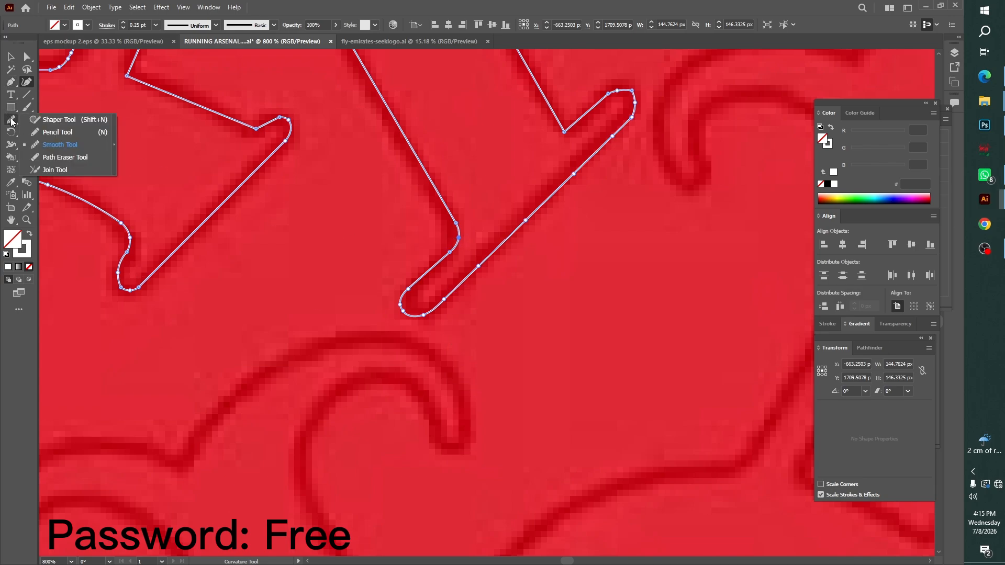
pyautogui.click(52, 144)
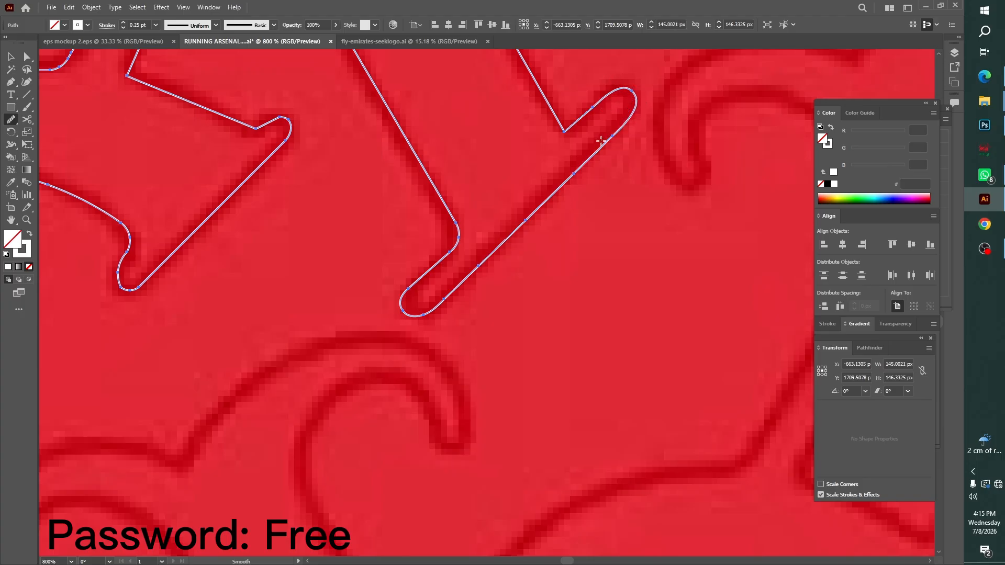
# - Try a 3 pt stroke on the whole A outline and set it back to 0.25 pt
pyautogui.hotkey('ctrl', '-')
pyautogui.hotkey('ctrl', '-')
pyautogui.hotkey('ctrl', '-')
pyautogui.hotkey('ctrl', '-')
pyautogui.click(123, 23)
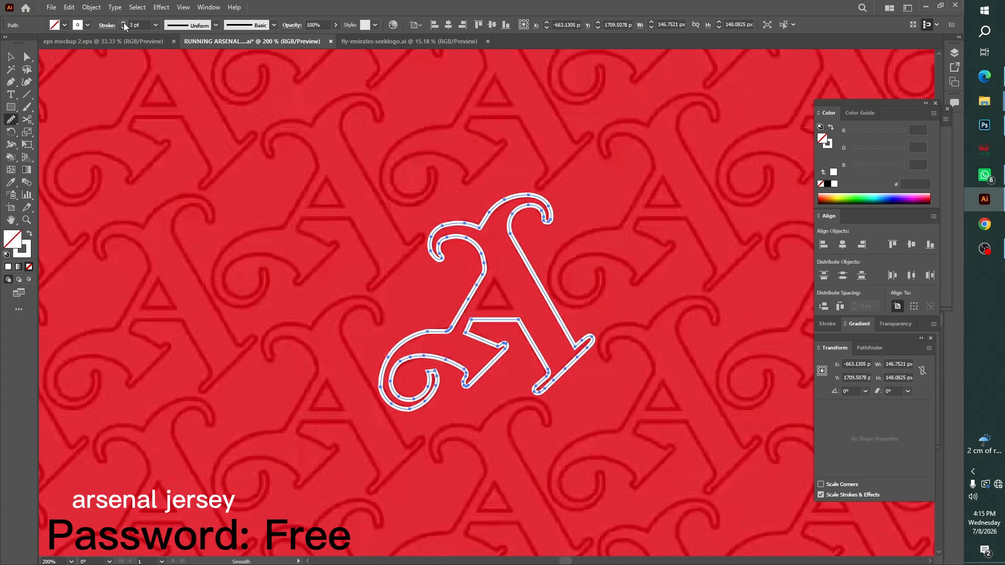
pyautogui.click(124, 27)
pyautogui.click(124, 22)
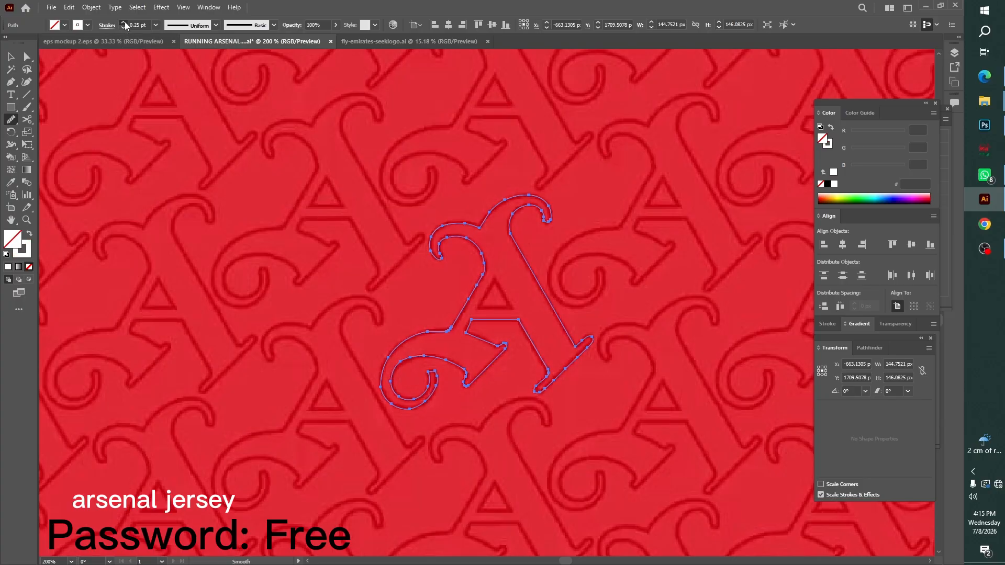
# - Set the outline's stroke to 0.75 pt and round the lower-left spiral's inner tip with the Curvature tool
pyautogui.hotkey('ctrl', '+')
pyautogui.hotkey('ctrl', '+')
pyautogui.hotkey('ctrl', '+')
pyautogui.hotkey('ctrl', '+')
pyautogui.hotkey('ctrl', '+')
pyautogui.moveTo(389, 229); pyautogui.dragTo(412, 154)
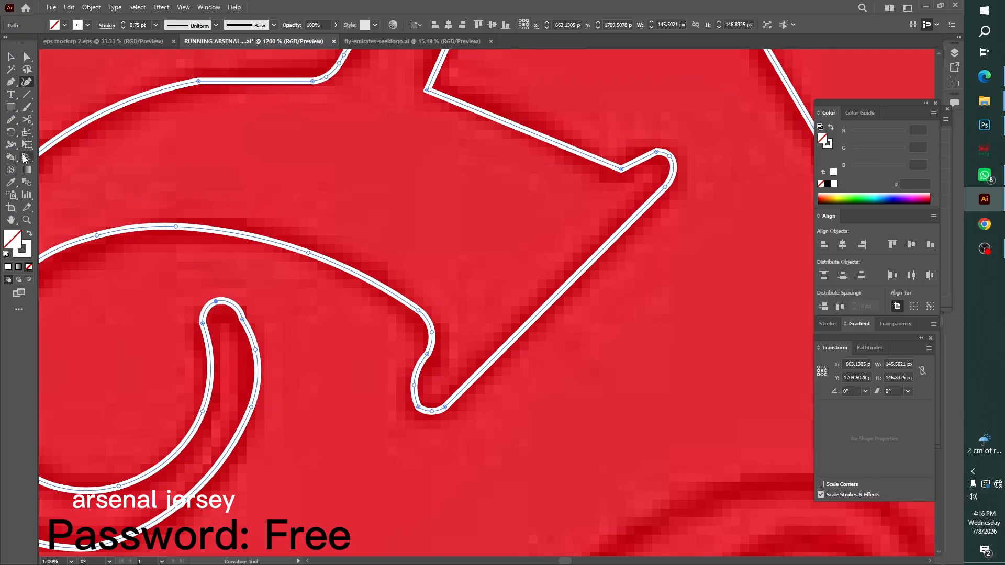
# - Smooth the spiral's inner tip and the left foot serif's lower tip with the Smooth tool
pyautogui.click(11, 120)
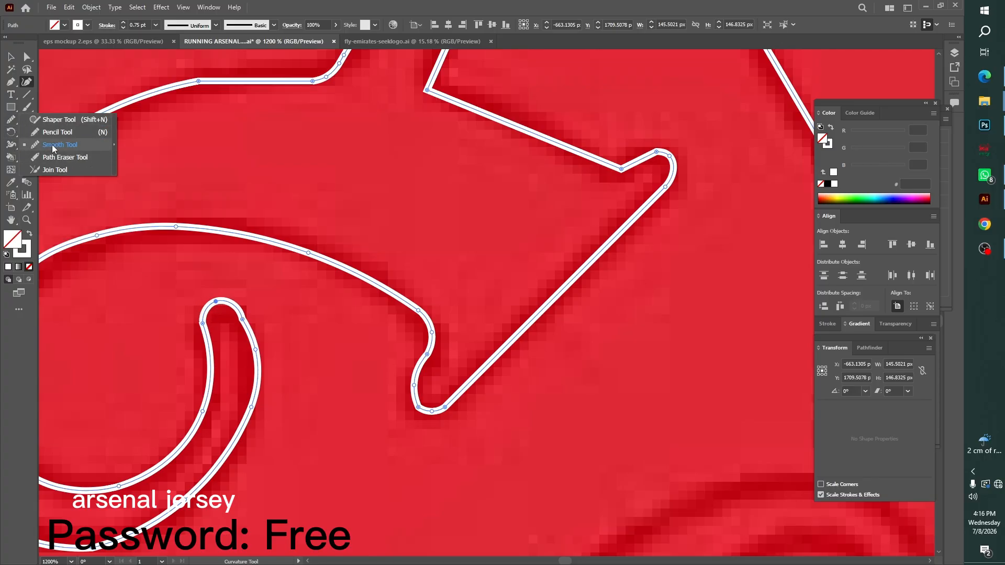
pyautogui.click(54, 145)
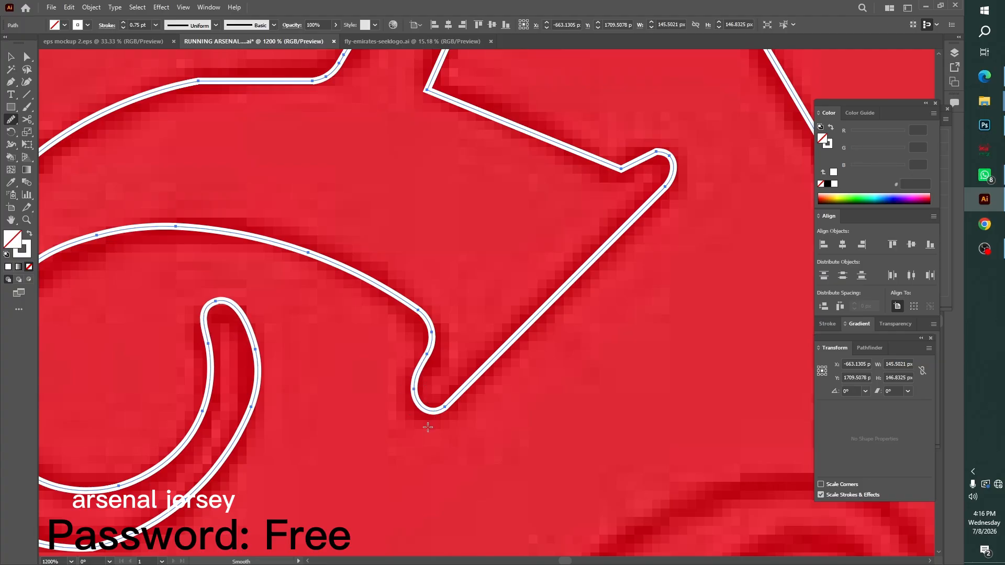
pyautogui.scroll(-3, 428, 427)
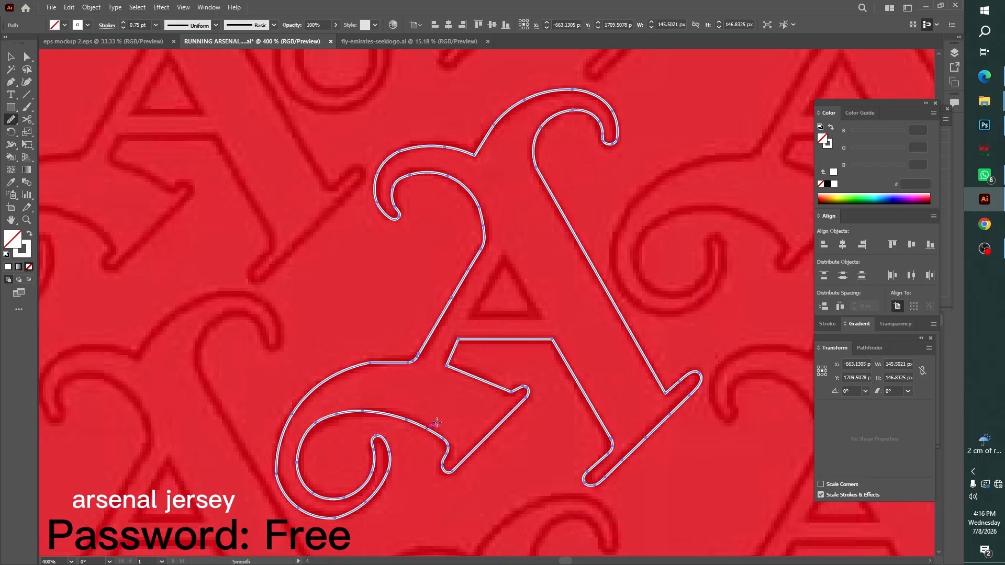
# - Smooth the flat stretch where the large spiral's outer arc meets the left leg with the Smooth tool
pyautogui.click(11, 56)
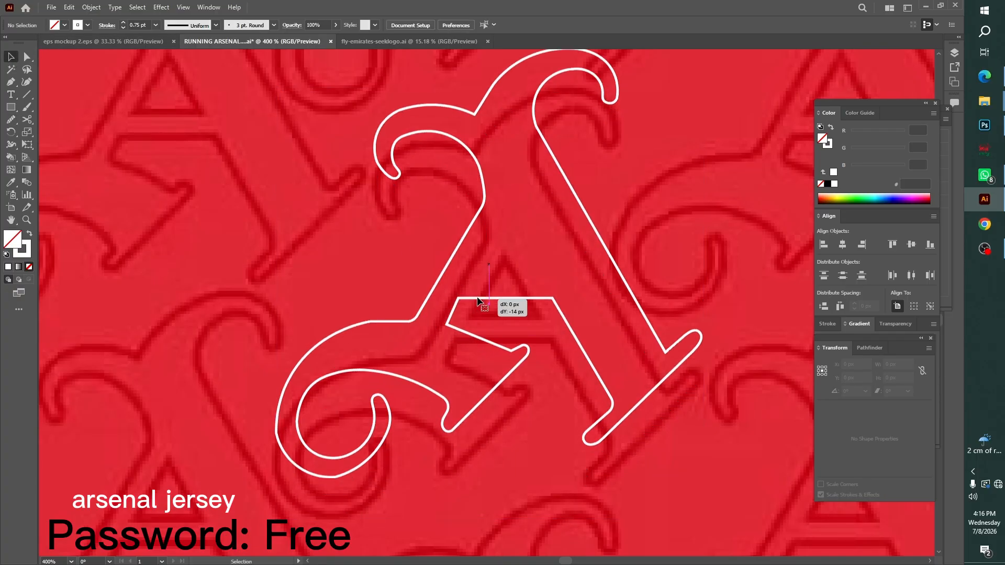
pyautogui.click(10, 119)
pyautogui.click(50, 150)
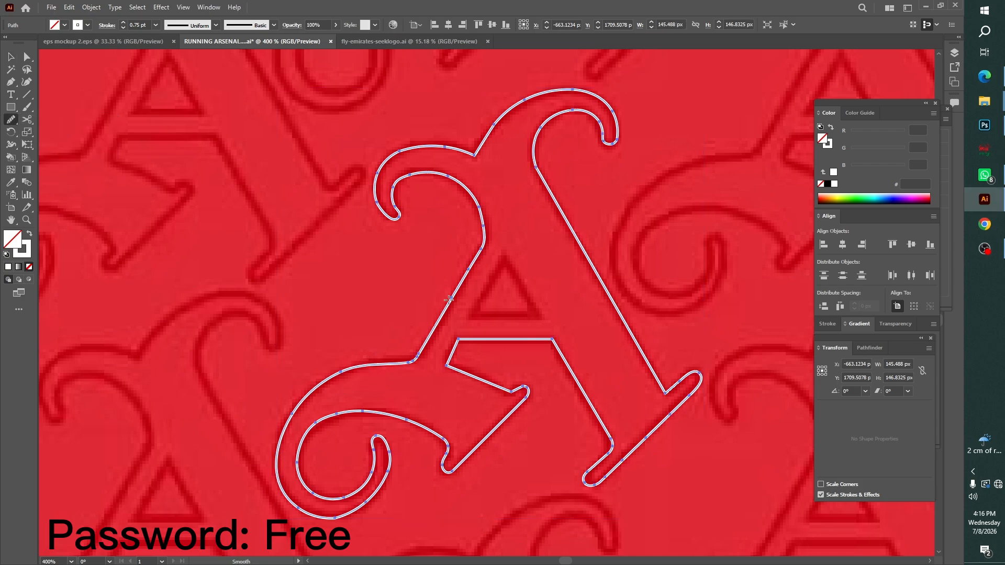
# - Sample the pattern's dark red line colour for the A outline and apply it as the stroke with no fill
pyautogui.click(10, 56)
pyautogui.click(187, 203)
pyautogui.hotkey('ctrl', '-')
pyautogui.hotkey('ctrl', '-')
pyautogui.hotkey('ctrl', '-')
pyautogui.hotkey('ctrl', '-')
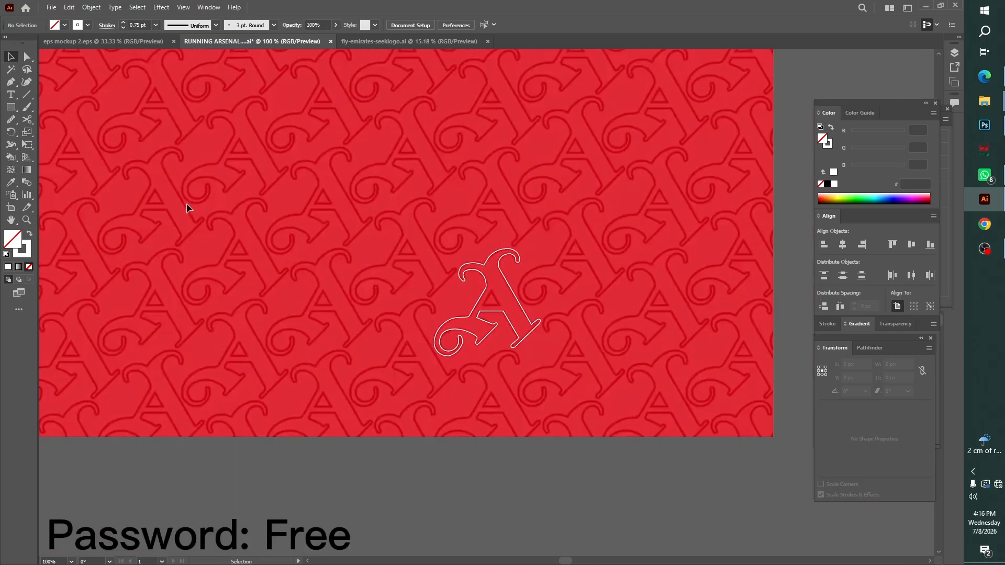
pyautogui.click(518, 338)
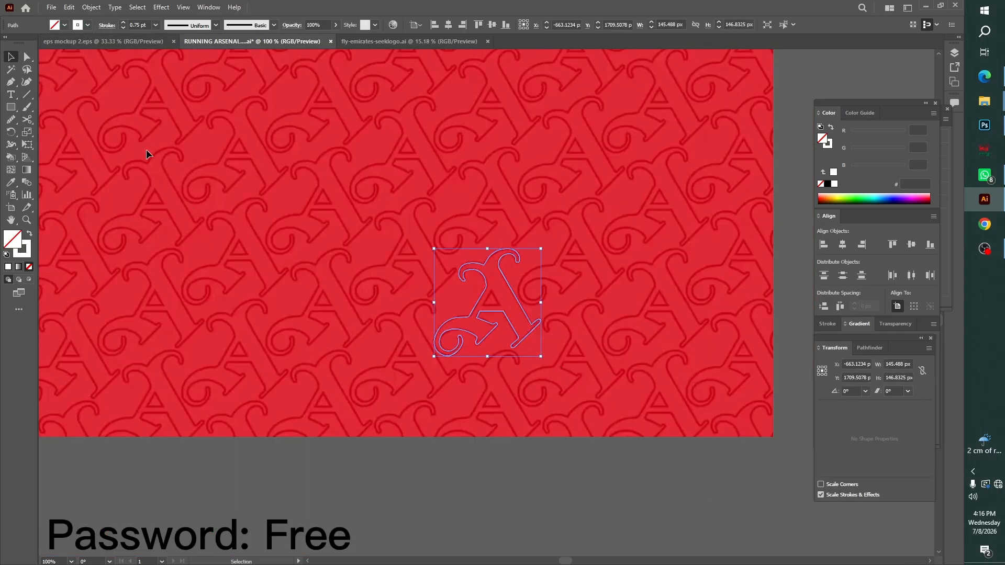
pyautogui.click(13, 183)
pyautogui.click(321, 258)
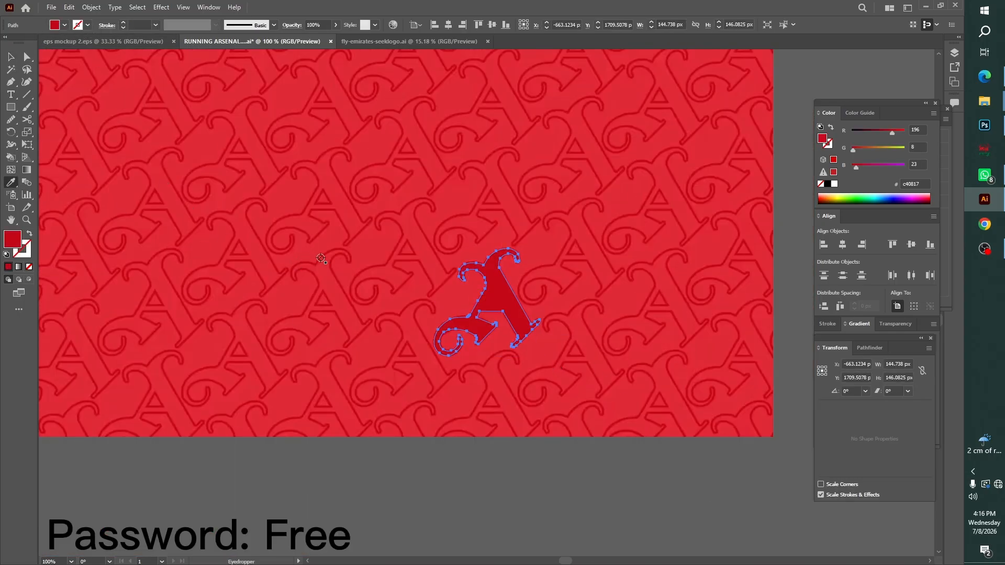
pyautogui.click(27, 236)
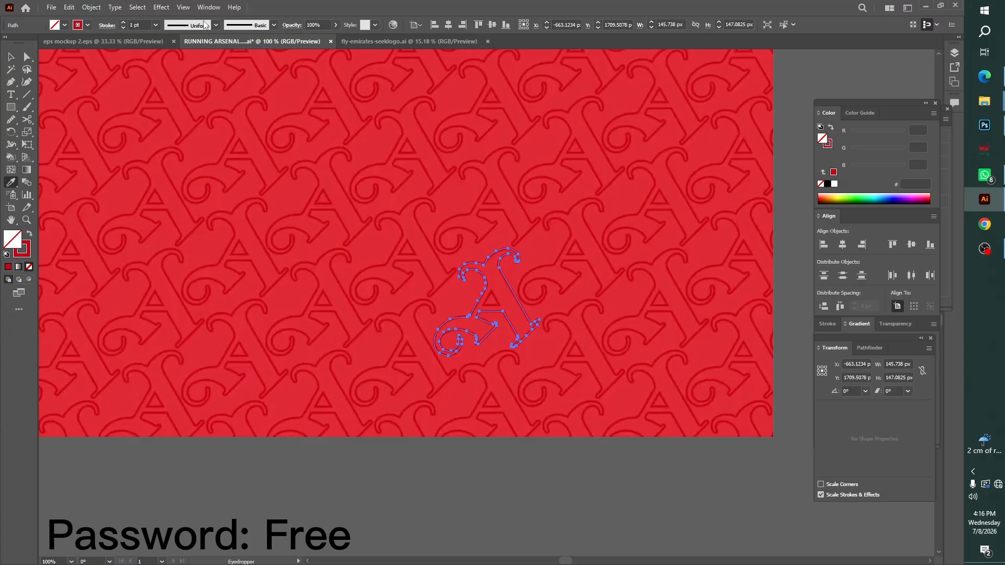
# - Try a 5 pt stroke weight on the red A outline and settle on 2 pt
pyautogui.click(123, 22)
pyautogui.press('v')
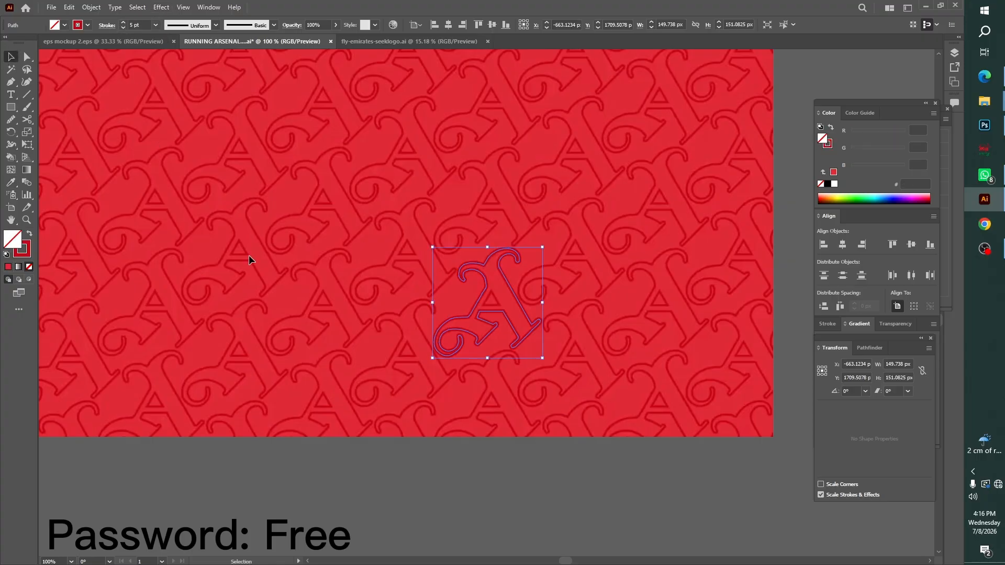
pyautogui.click(249, 255)
pyautogui.click(472, 341)
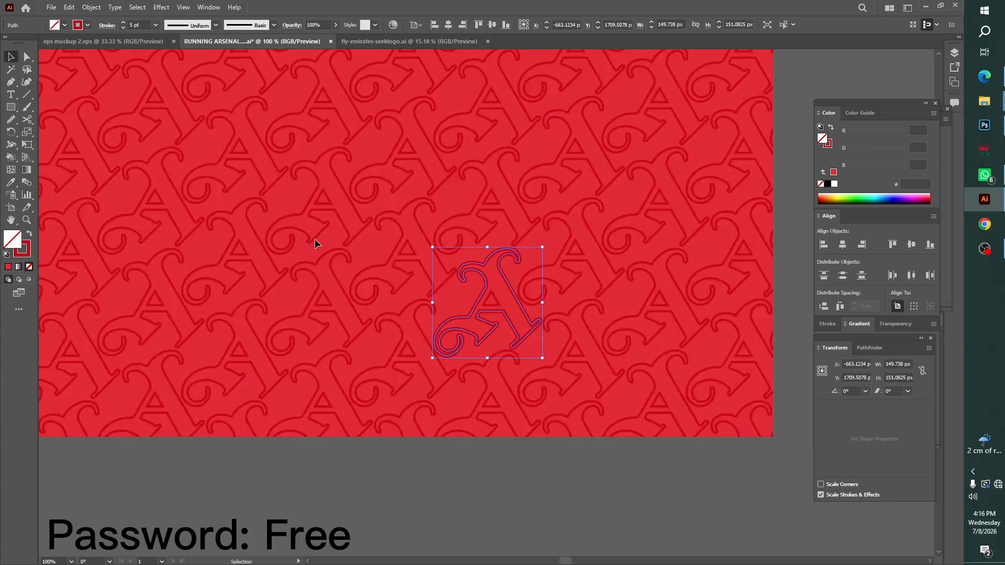
pyautogui.click(122, 29)
# - Draw a triangle over the inner opening of the traced A with the Polygon tool, using the same red 2 pt stroke
pyautogui.scroll(3, 403, 314)
pyautogui.click(388, 258)
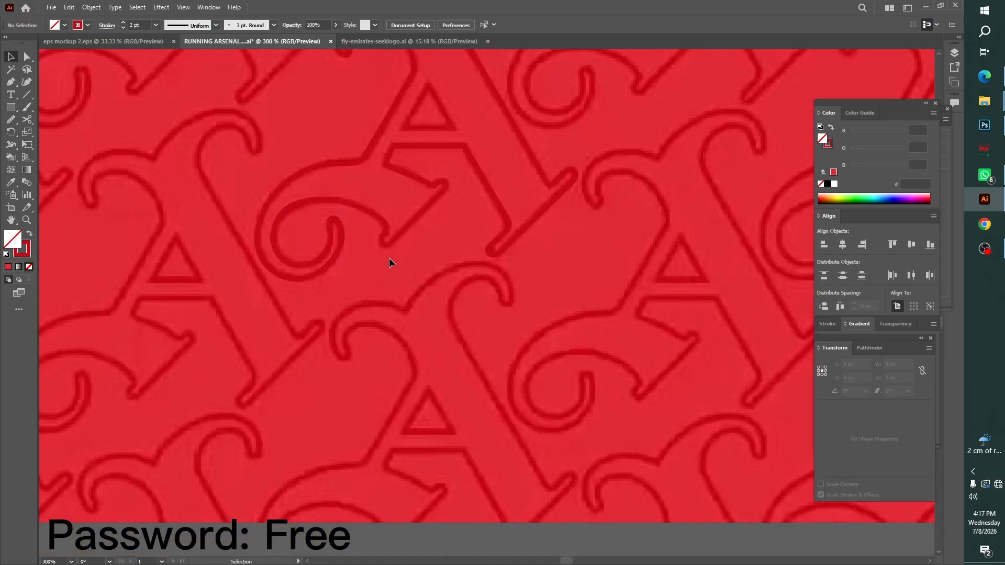
pyautogui.click(388, 244)
pyautogui.click(242, 98)
pyautogui.rightClick(11, 107)
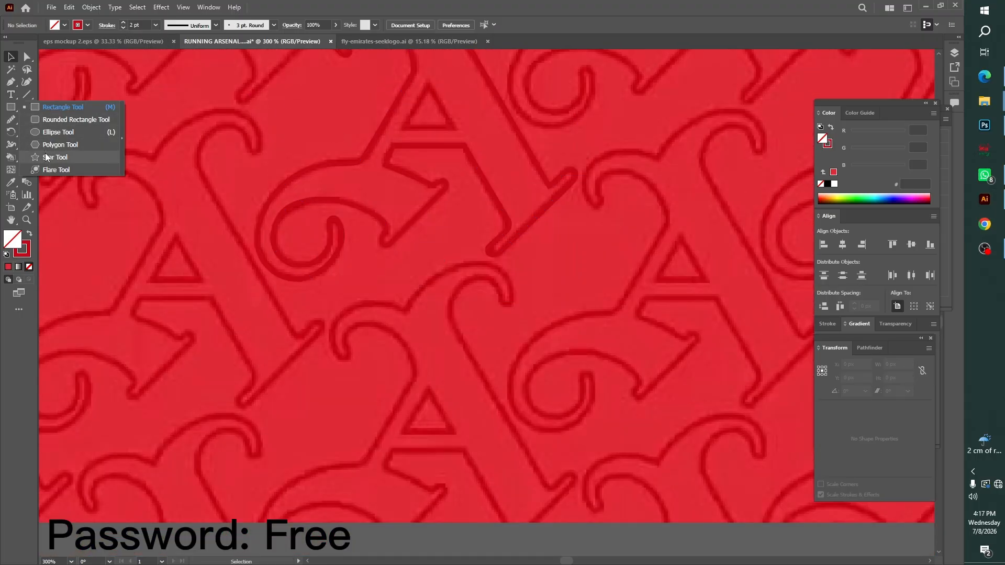
pyautogui.click(59, 144)
pyautogui.moveTo(428, 109); pyautogui.dragTo(442, 137)
pyautogui.press('v')
pyautogui.click(253, 154)
pyautogui.click(495, 156)
# - Group the A outline with its inner triangle and move the letter onto the empty canvas below the pattern
pyautogui.hotkey('ctrl', '-')
pyautogui.hotkey('ctrl', '-')
pyautogui.hotkey('ctrl', '-')
pyautogui.hotkey('ctrl', '-')
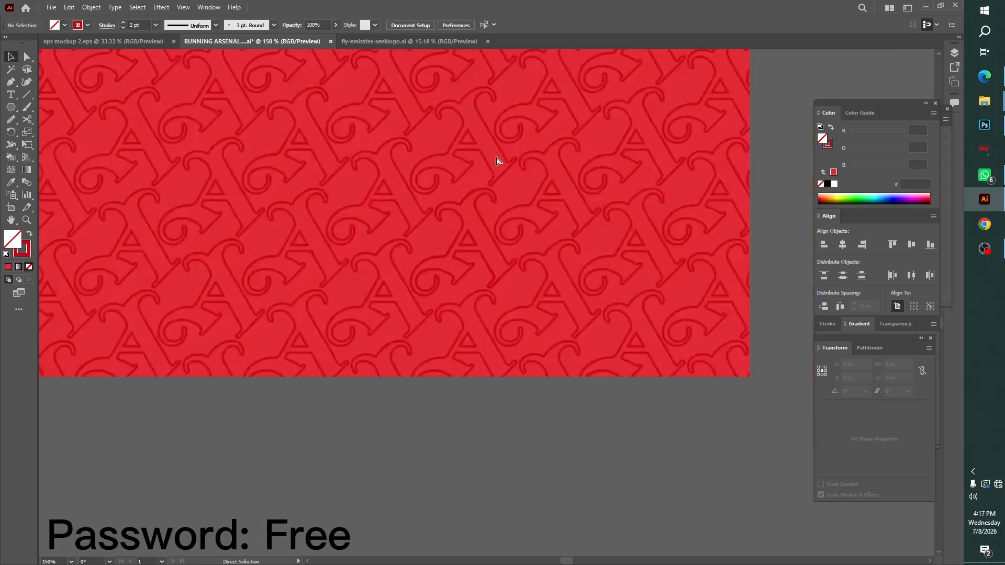
pyautogui.moveTo(482, 215); pyautogui.dragTo(629, 450)
pyautogui.hotkey('ctrl', 'g')
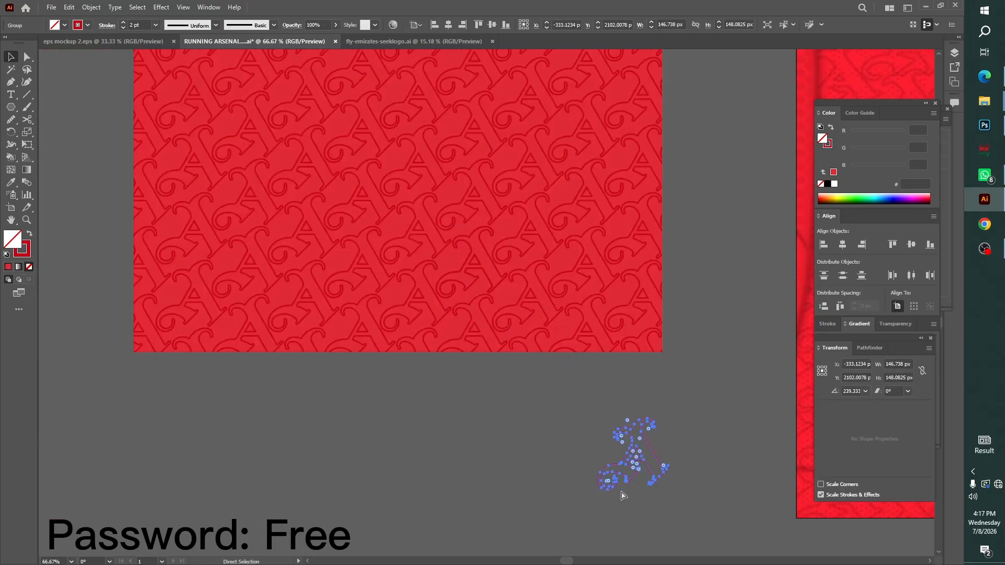
# - Inspect the letter A against the empty canvas and undo its move off the pattern
pyautogui.hotkey('ctrl', '+')
pyautogui.hotkey('ctrl', '+')
pyautogui.hotkey('ctrl', '+')
pyautogui.hotkey('ctrl', '+')
pyautogui.scroll(-3, 587, 347)
pyautogui.click(564, 384)
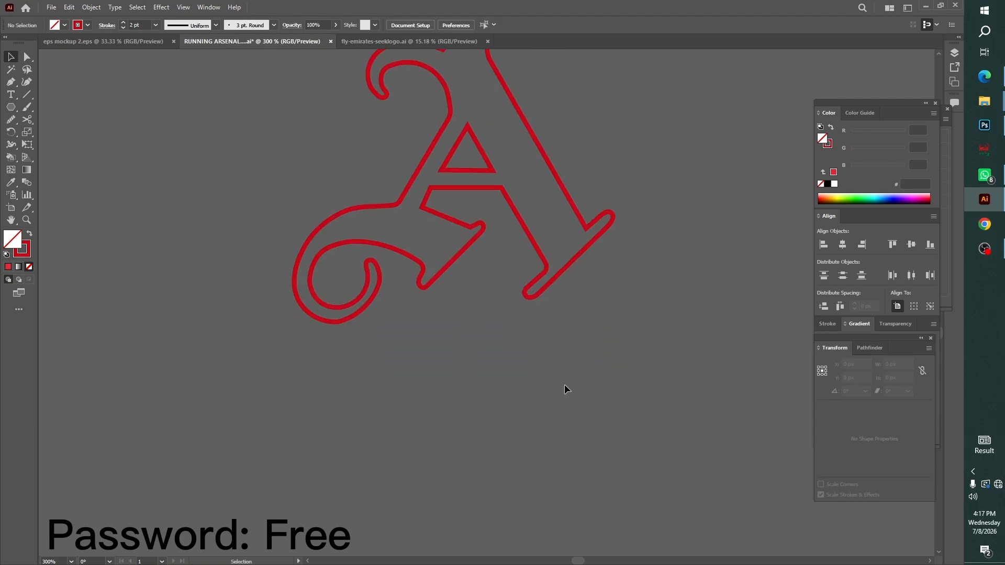
pyautogui.hotkey('ctrl', '-')
pyautogui.hotkey('ctrl', '-')
pyautogui.hotkey('ctrl', '-')
pyautogui.hotkey('ctrl', '-')
pyautogui.hotkey('ctrl', '-')
pyautogui.hotkey('ctrl', '-')
pyautogui.hotkey('ctrl', '-')
pyautogui.hotkey('ctrl', 'z')
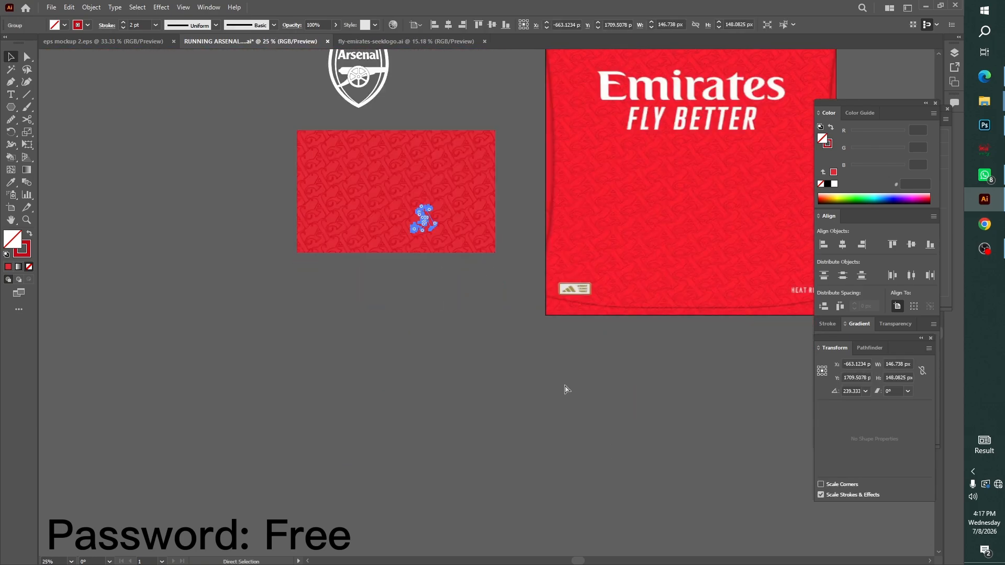
# - Nudge the grouped A slightly to align it with the letter beneath it in the pattern
pyautogui.hotkey('ctrl', '+')
pyautogui.hotkey('ctrl', '+')
pyautogui.hotkey('ctrl', '+')
pyautogui.hotkey('ctrl', '+')
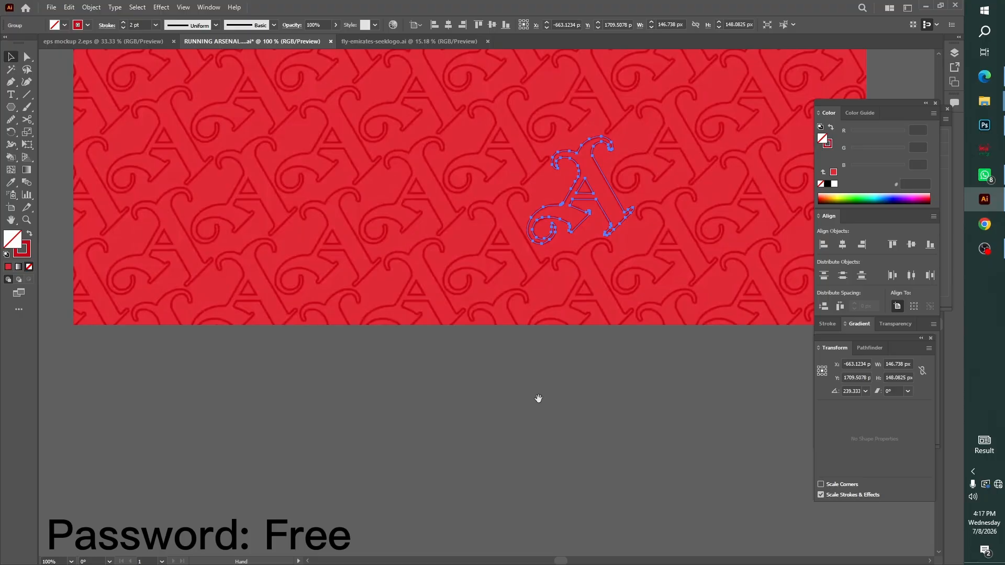
pyautogui.scroll(3, 543, 359)
pyautogui.click(572, 412)
pyautogui.moveTo(605, 272); pyautogui.dragTo(372, 272)
pyautogui.hotkey('ctrl', '-')
pyautogui.hotkey('ctrl', '-')
pyautogui.hotkey('ctrl', '-')
pyautogui.hotkey('ctrl', '-')
pyautogui.hotkey('ctrl', '-')
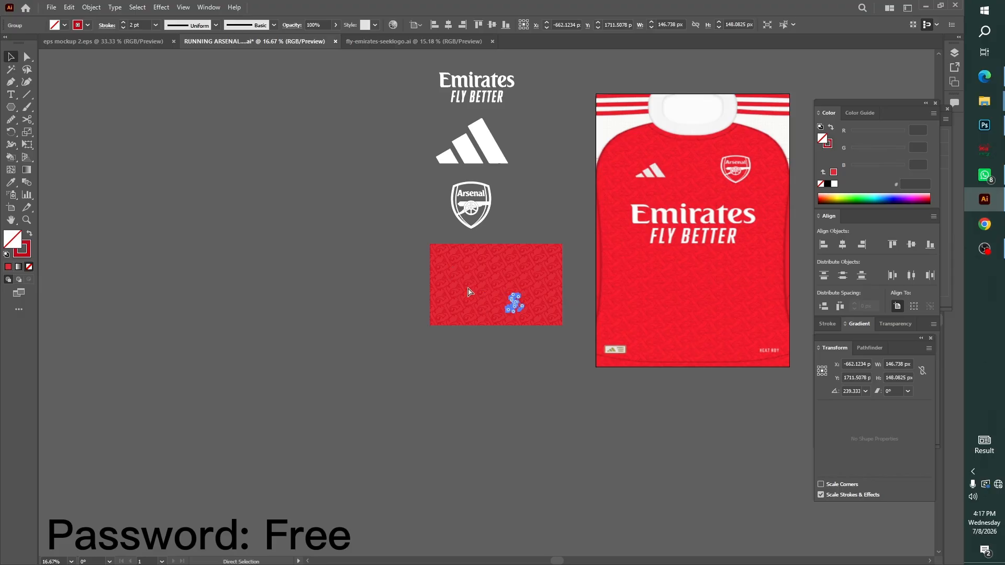
# - Duplicate the A onto the neighbouring motif to its left and repeat the copy into a long horizontal row extending past the pattern
pyautogui.hotkey('ctrl', '+')
pyautogui.hotkey('ctrl', '+')
pyautogui.hotkey('ctrl', '+')
pyautogui.hotkey('ctrl', '+')
pyautogui.hotkey('ctrl', '+')
pyautogui.hotkey('ctrl', '+')
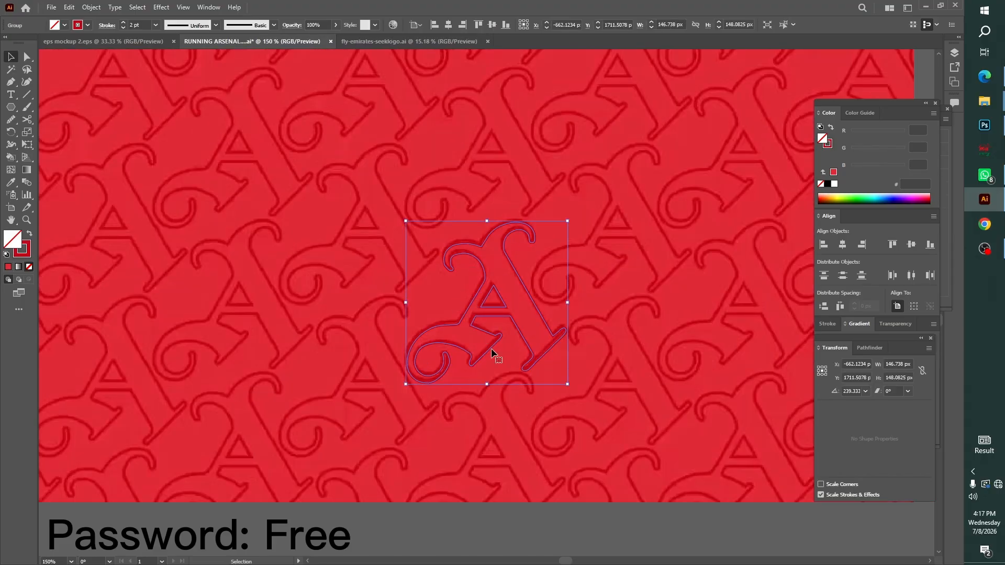
pyautogui.moveTo(492, 354); pyautogui.dragTo(227, 353)
pyautogui.hotkey('ctrl', '-')
pyautogui.hotkey('ctrl', '-')
pyautogui.hotkey('ctrl', '-')
pyautogui.hotkey('ctrl', '-')
pyautogui.hotkey('ctrl', '-')
pyautogui.hotkey('ctrl', '-')
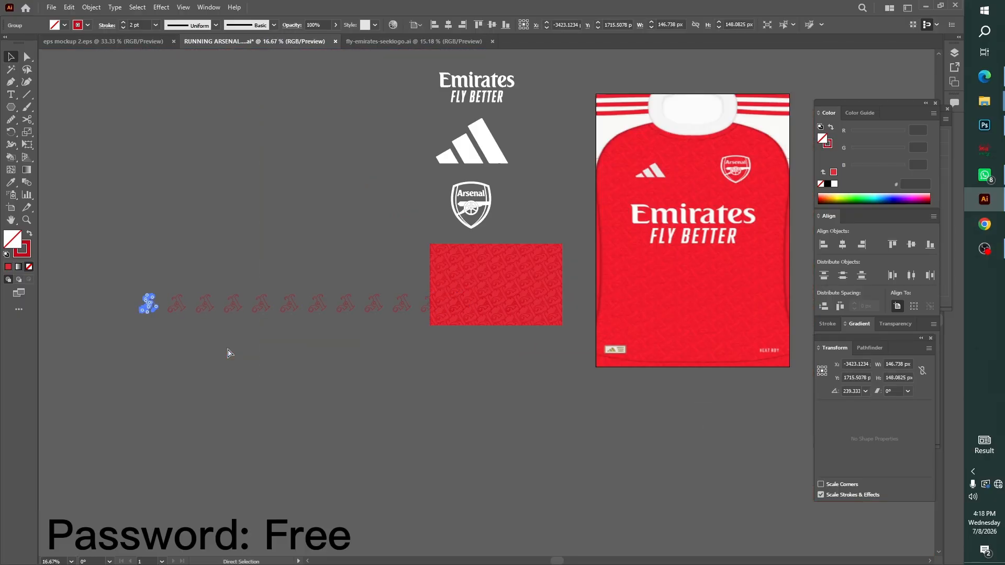
pyautogui.click(229, 353)
# - Group the whole horizontal row of A copies into one object
pyautogui.moveTo(549, 315); pyautogui.dragTo(239, 359)
pyautogui.hotkey('ctrl', 'g')
pyautogui.hotkey('ctrl', '+')
pyautogui.hotkey('ctrl', '+')
pyautogui.hotkey('ctrl', '+')
pyautogui.moveTo(585, 378); pyautogui.dragTo(151, 314)
pyautogui.moveTo(775, 434); pyautogui.dragTo(99, 332)
pyautogui.scroll(1, 709, 259)
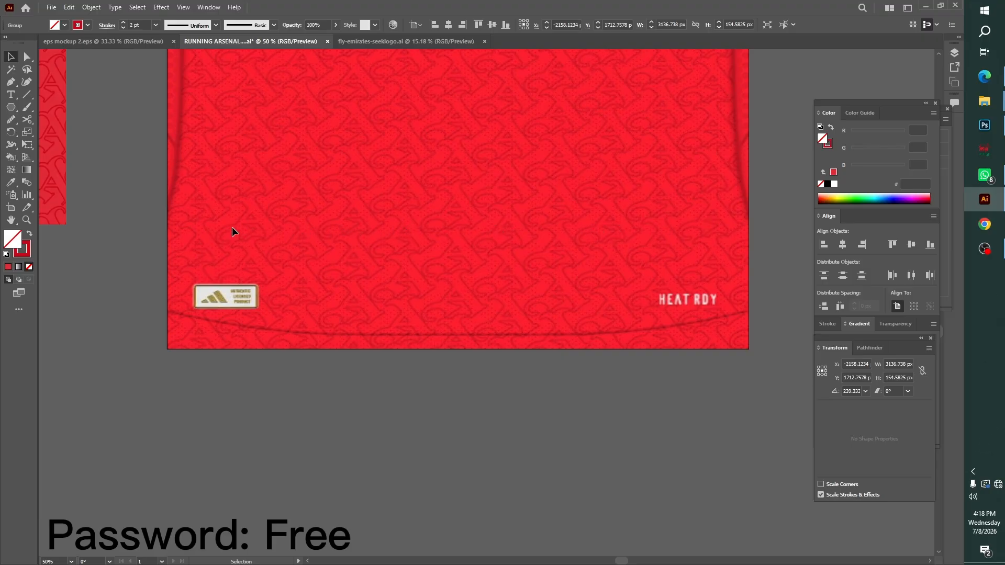
# - Duplicate the grouped row diagonally down and left onto the next staggered row of motifs in the pattern
pyautogui.hotkey('ctrl', '-')
pyautogui.hotkey('ctrl', '-')
pyautogui.hotkey('ctrl', '-')
pyautogui.click(485, 397)
pyautogui.click(529, 303)
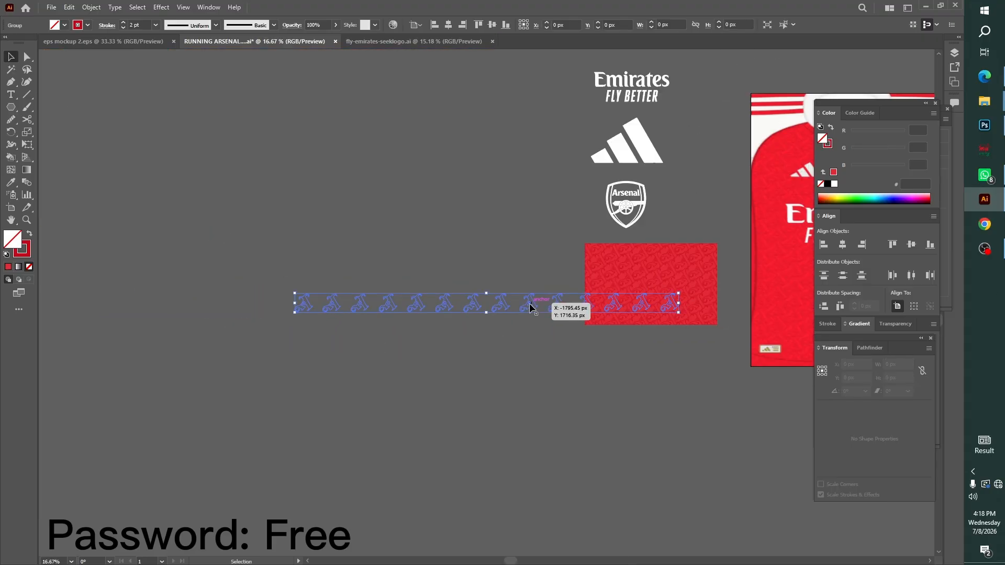
pyautogui.hotkey('ctrl', '+')
pyautogui.hotkey('ctrl', '+')
pyautogui.hotkey('ctrl', '+')
pyautogui.hotkey('ctrl', '+')
pyautogui.moveTo(753, 431); pyautogui.dragTo(254, 428)
pyautogui.moveTo(715, 419); pyautogui.dragTo(532, 355)
pyautogui.click(531, 352)
pyautogui.moveTo(499, 262); pyautogui.dragTo(448, 293)
# - Examine how both staggered rows of As line up with the pattern's letters along their length
pyautogui.hotkey('ctrl', '+')
pyautogui.hotkey('ctrl', '+')
pyautogui.hotkey('ctrl', '+')
pyautogui.hotkey('ctrl', '+')
pyautogui.moveTo(575, 353); pyautogui.dragTo(108, 320)
pyautogui.moveTo(774, 363); pyautogui.dragTo(384, 184)
pyautogui.hotkey('ctrl', '-')
pyautogui.hotkey('ctrl', '-')
pyautogui.moveTo(570, 405); pyautogui.dragTo(209, 346)
pyautogui.moveTo(774, 388); pyautogui.dragTo(157, 392)
pyautogui.moveTo(758, 402); pyautogui.dragTo(370, 397)
pyautogui.moveTo(131, 392); pyautogui.dragTo(498, 403)
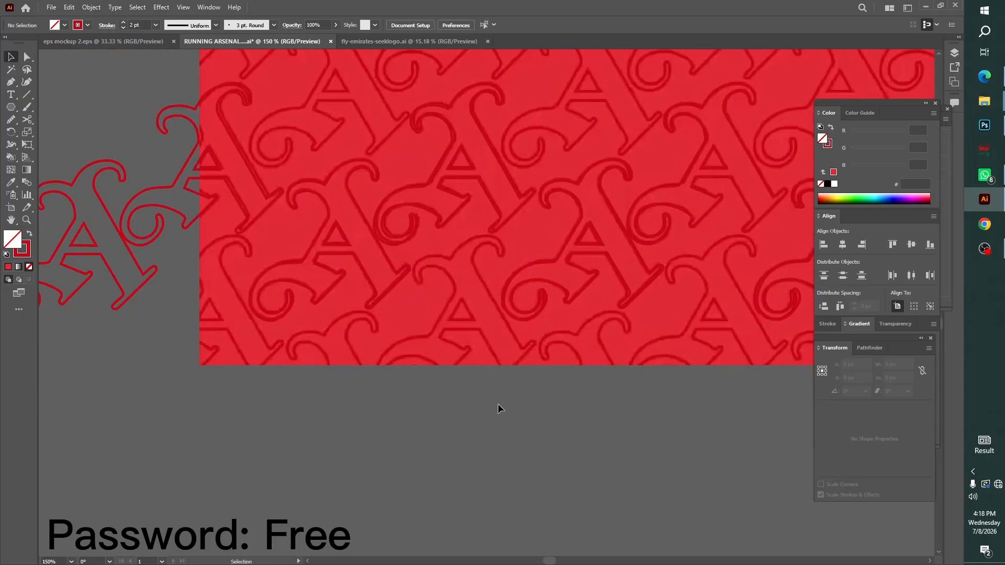
# - Adjust the lower row of As slightly to the left relative to the upper row
pyautogui.click(646, 357)
pyautogui.moveTo(634, 299); pyautogui.dragTo(638, 296)
pyautogui.click(647, 361)
pyautogui.hotkey('ctrl', 'z')
pyautogui.click(648, 372)
pyautogui.click(639, 348)
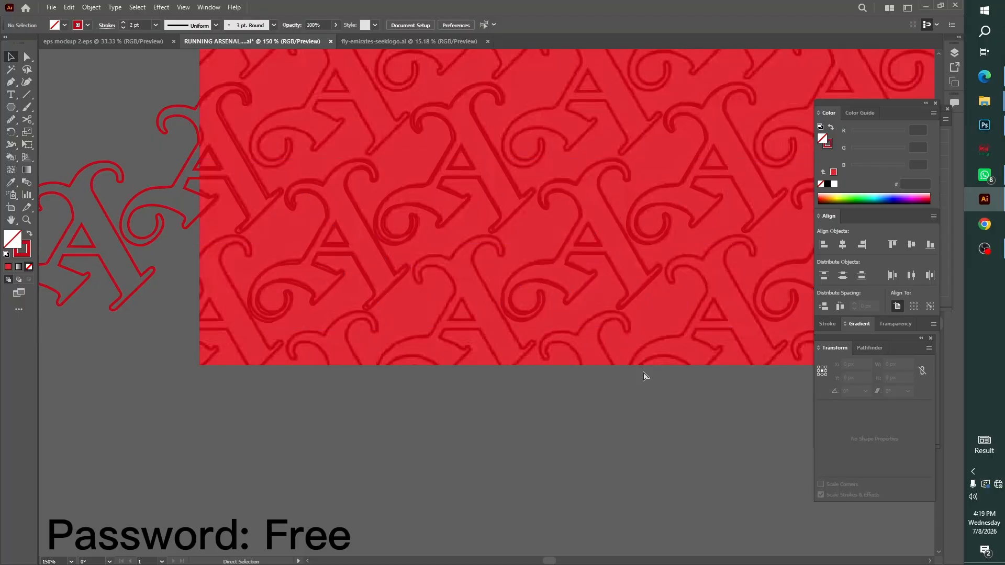
# - Select both staggered rows of As and group them into a single pattern strip
pyautogui.hotkey('ctrl', '-')
pyautogui.hotkey('ctrl', '-')
pyautogui.hotkey('ctrl', '-')
pyautogui.hotkey('ctrl', '-')
pyautogui.hotkey('ctrl', '-')
pyautogui.hotkey('ctrl', '-')
pyautogui.scroll(-1, 334, 304)
pyautogui.moveTo(356, 166); pyautogui.dragTo(366, 375)
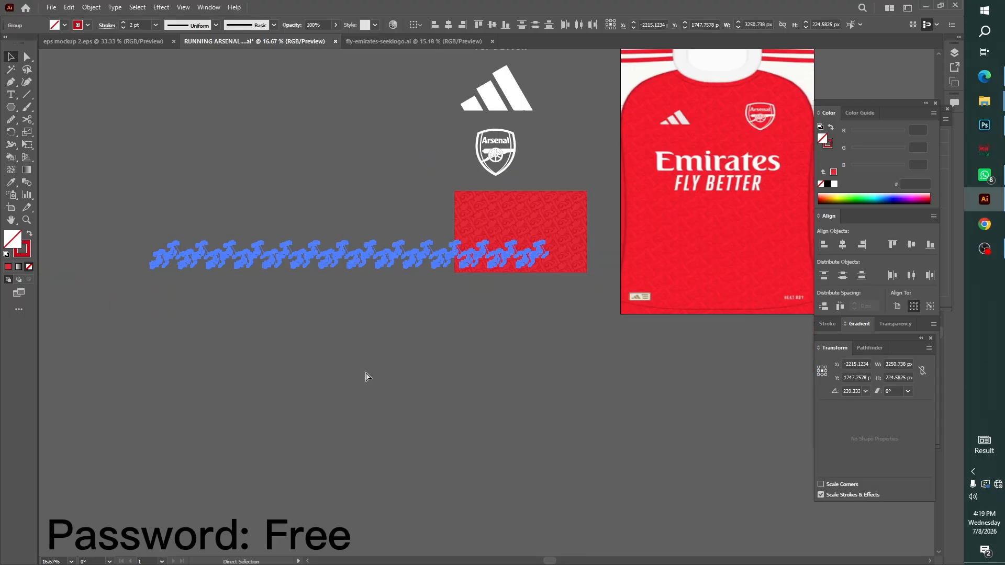
pyautogui.hotkey('ctrl', '+')
pyautogui.hotkey('ctrl', '+')
pyautogui.hotkey('ctrl', '+')
pyautogui.moveTo(547, 436); pyautogui.dragTo(382, 307)
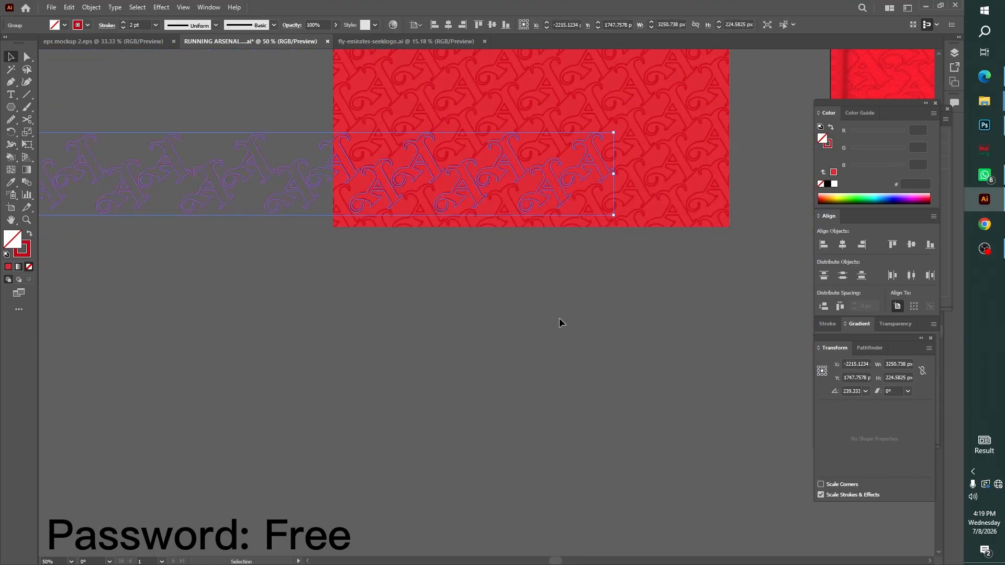
# - Duplicate the two-row strip straight down onto the next rows and repeat the copy until a tall block of pattern is filled
pyautogui.click(558, 318)
pyautogui.moveTo(559, 208); pyautogui.dragTo(561, 264)
pyautogui.hotkey('ctrl', 'd')
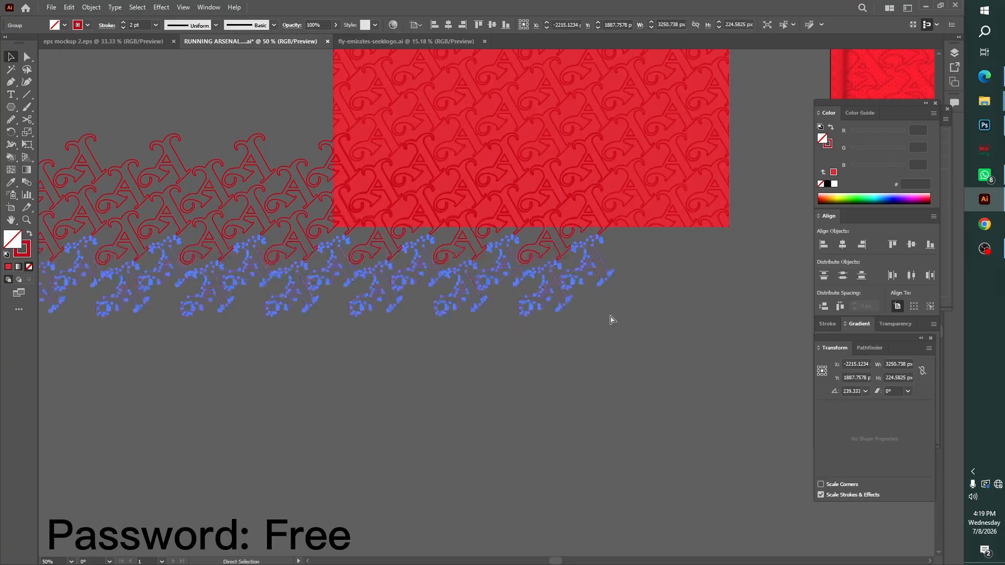
pyautogui.hotkey('ctrl', 'd')
pyautogui.scroll(-4, 610, 320)
pyautogui.hotkey('ctrl', 'd')
pyautogui.hotkey('ctrl', 'd')
pyautogui.hotkey('ctrl', 'd')
pyautogui.hotkey('ctrl', 'd')
pyautogui.hotkey('ctrl', 'd')
pyautogui.hotkey('ctrl', 'd')
pyautogui.hotkey('ctrl', 'd')
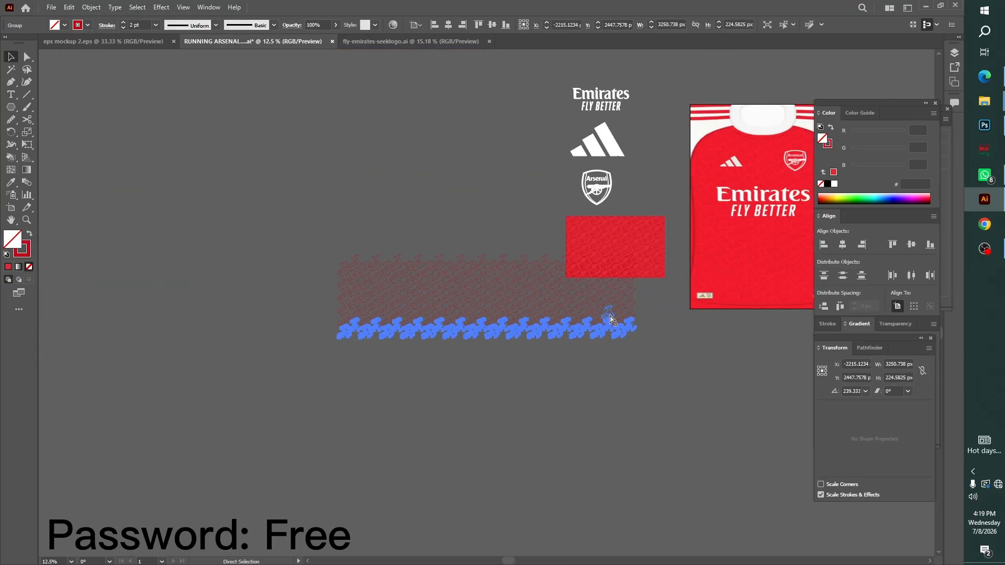
pyautogui.hotkey('ctrl', 'd')
pyautogui.hotkey('ctrl', 'd')
pyautogui.hotkey('ctrl', 'd')
pyautogui.hotkey('ctrl', 'd')
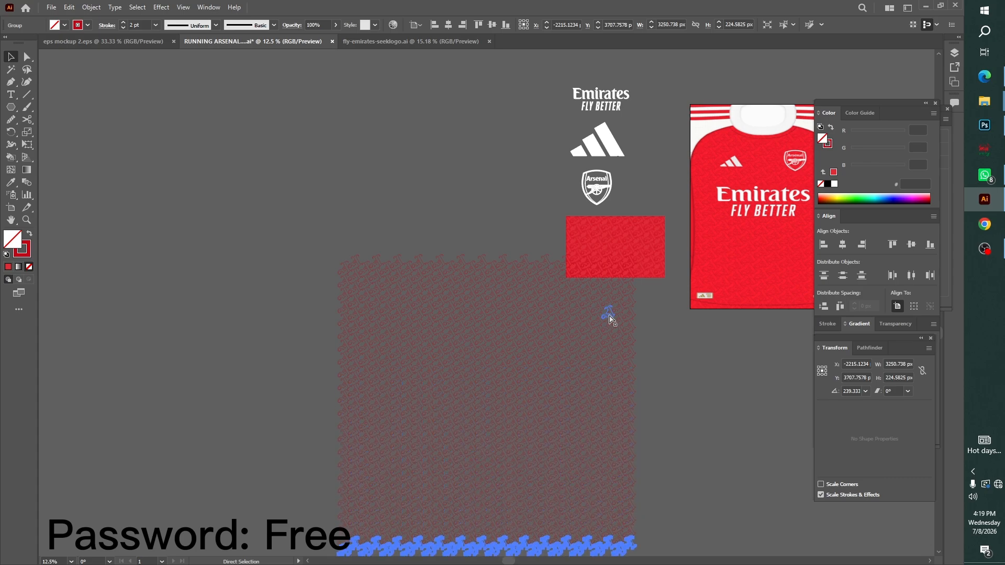
pyautogui.scroll(-3, 610, 319)
pyautogui.hotkey('ctrl', 'd')
pyautogui.hotkey('ctrl', 'd')
pyautogui.hotkey('ctrl', 'd')
pyautogui.hotkey('ctrl', 'd')
pyautogui.hotkey('ctrl', 'd')
pyautogui.hotkey('ctrl', 'd')
pyautogui.hotkey('ctrl', 'd')
pyautogui.hotkey('ctrl', 'd')
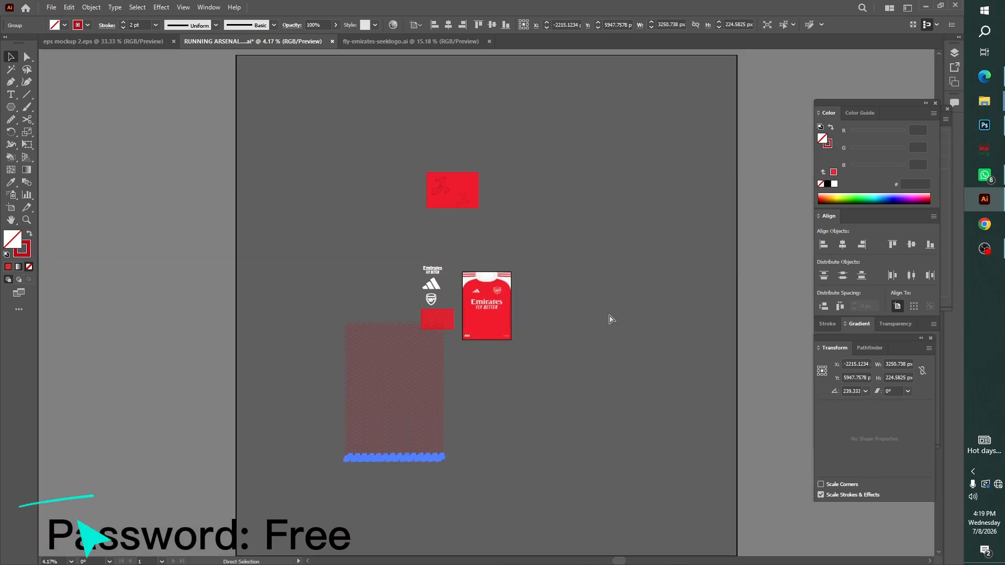
# - Group all the stacked pattern strips and move the block to the empty area right of the reference jersey
pyautogui.click(560, 390)
pyautogui.click(396, 430)
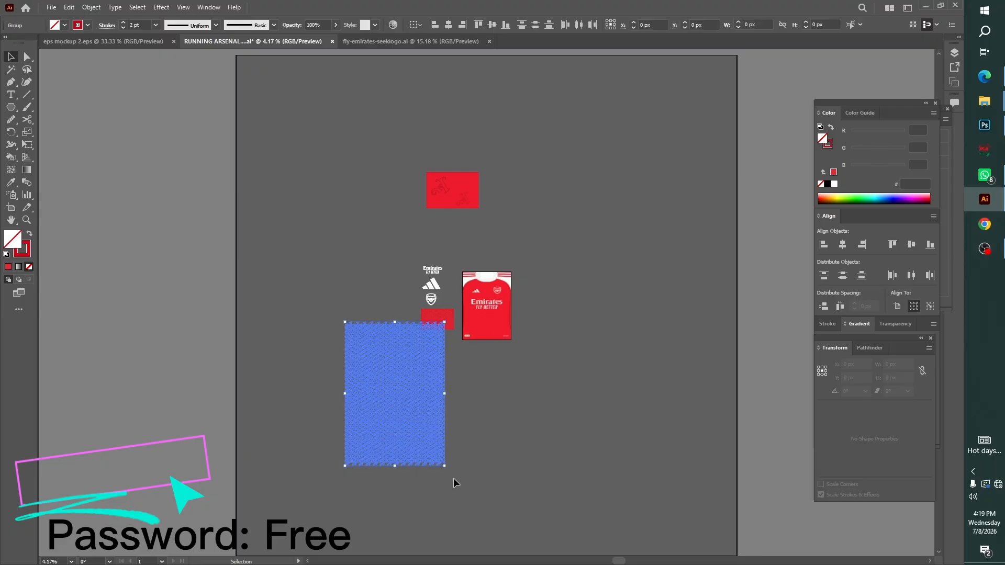
pyautogui.moveTo(410, 412); pyautogui.dragTo(583, 322)
pyautogui.scroll(3, 583, 325)
pyautogui.click(722, 308)
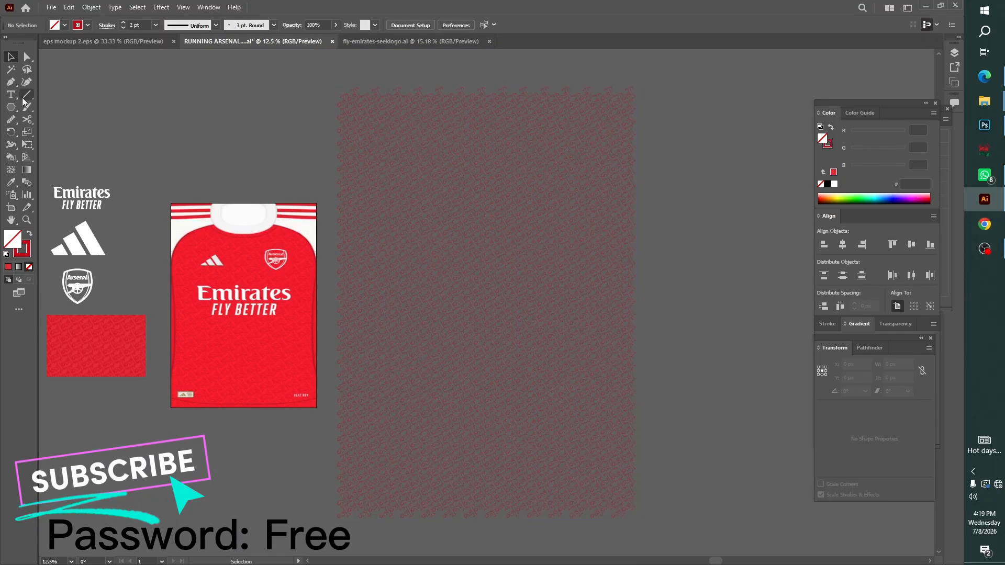
# - Create a rectangle 1584 px wide and 2232 px high
pyautogui.moveTo(11, 107); pyautogui.dragTo(50, 106)
pyautogui.click(286, 152)
pyautogui.write('1584')
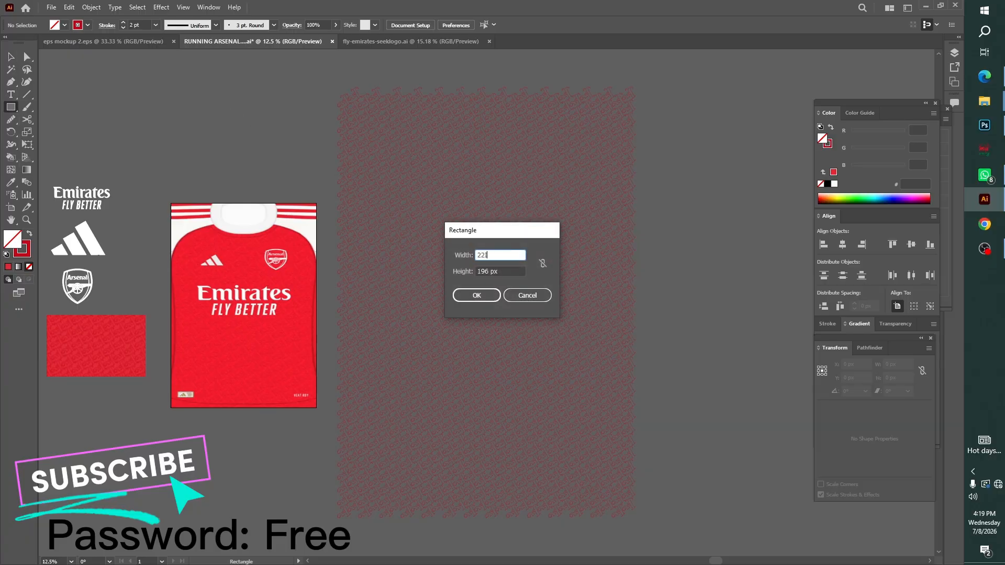
pyautogui.press('Tab')
pyautogui.write('3132')
pyautogui.press('Return')
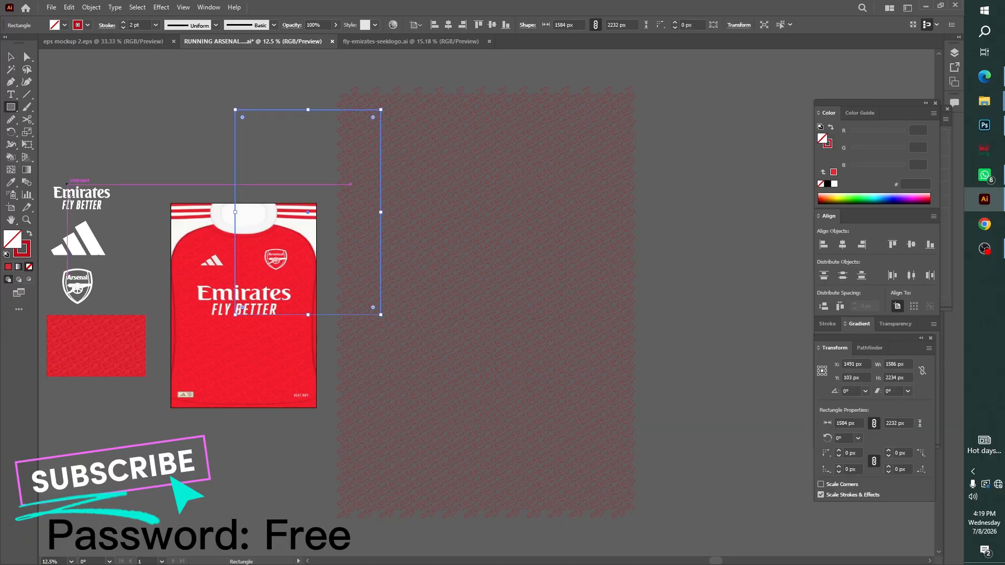
# - Fill the new rectangle with the red sampled from the reference jersey
pyautogui.click(11, 183)
pyautogui.click(183, 218)
pyautogui.click(11, 57)
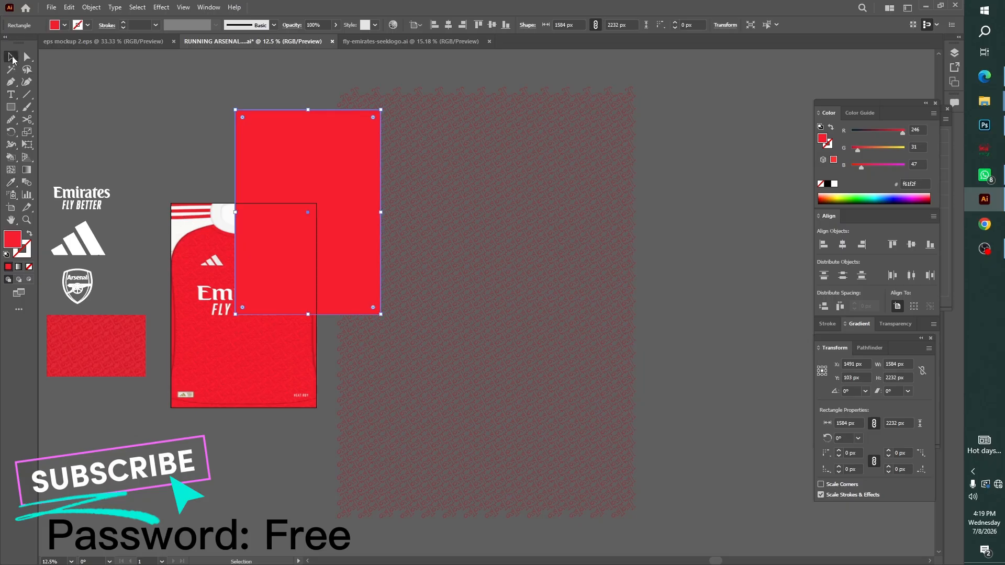
# - Place the red rectangle over the pattern block and align both objects to each other's horizontal and vertical centers
pyautogui.click(448, 260)
pyautogui.moveTo(446, 260); pyautogui.dragTo(528, 267)
pyautogui.click(586, 253)
pyautogui.click(477, 274)
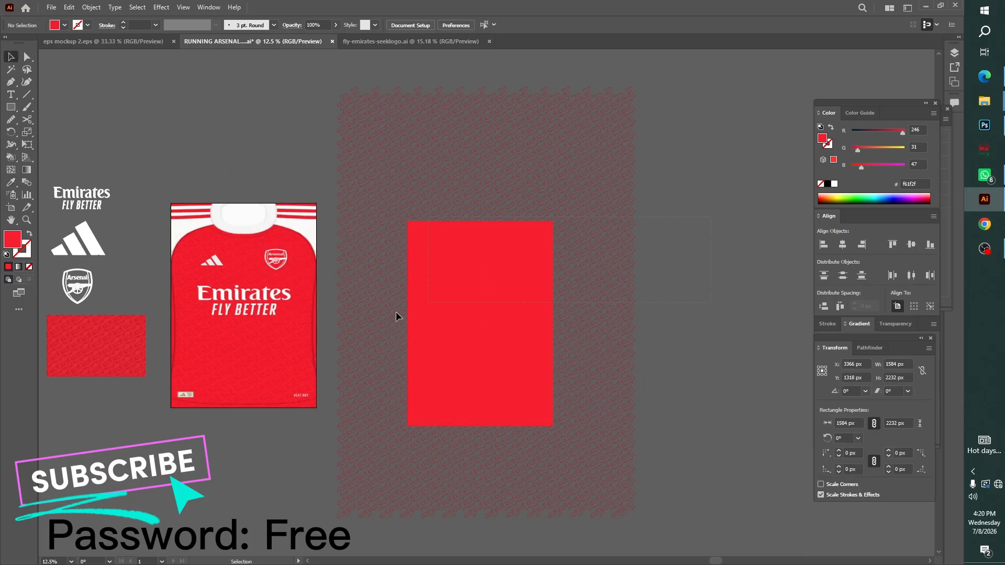
pyautogui.keyDown('shift'); pyautogui.click(396, 311); pyautogui.keyUp('shift')
pyautogui.click(449, 25)
pyautogui.click(492, 24)
pyautogui.click(684, 275)
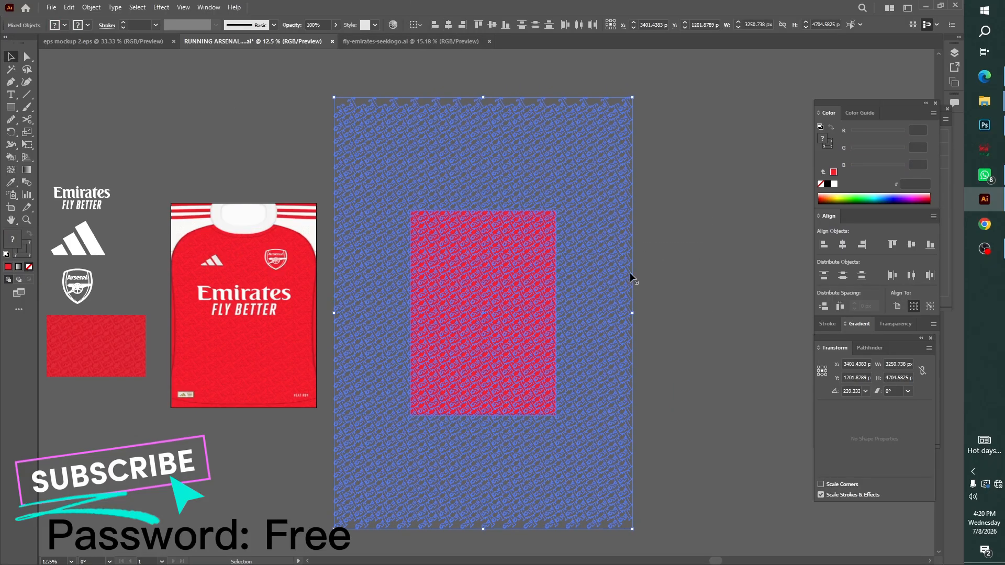
# - Copy the red rectangle off to the side and make a clipping mask of the original rectangle with the pattern block
pyautogui.moveTo(506, 327); pyautogui.dragTo(788, 291)
pyautogui.moveTo(655, 289); pyautogui.dragTo(393, 324)
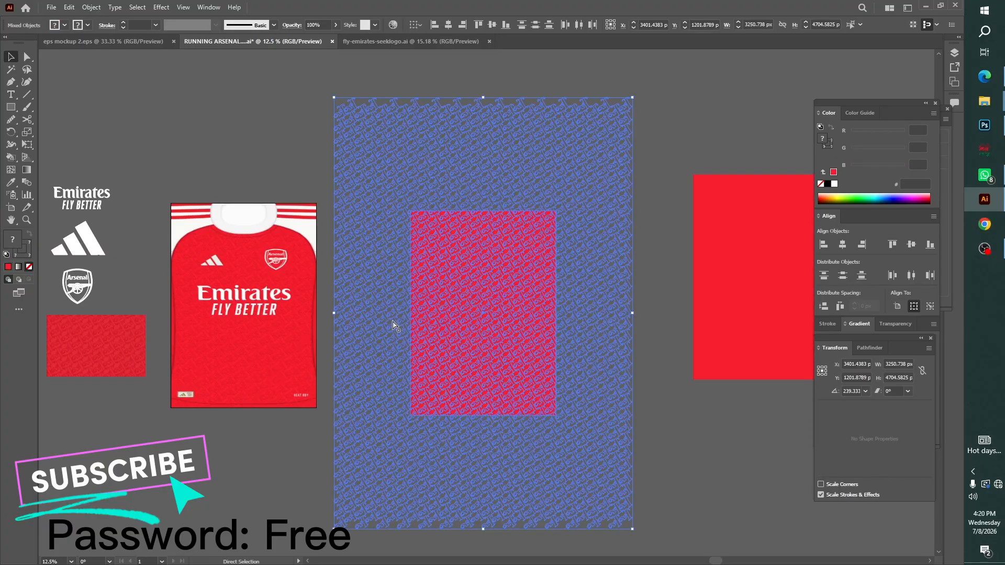
pyautogui.hotkey('ctrl', '7')
# - Place the copied red rectangle over the clipped pattern, send it to the back and align the two objects
pyautogui.moveTo(728, 302); pyautogui.dragTo(448, 341)
pyautogui.rightClick(572, 272)
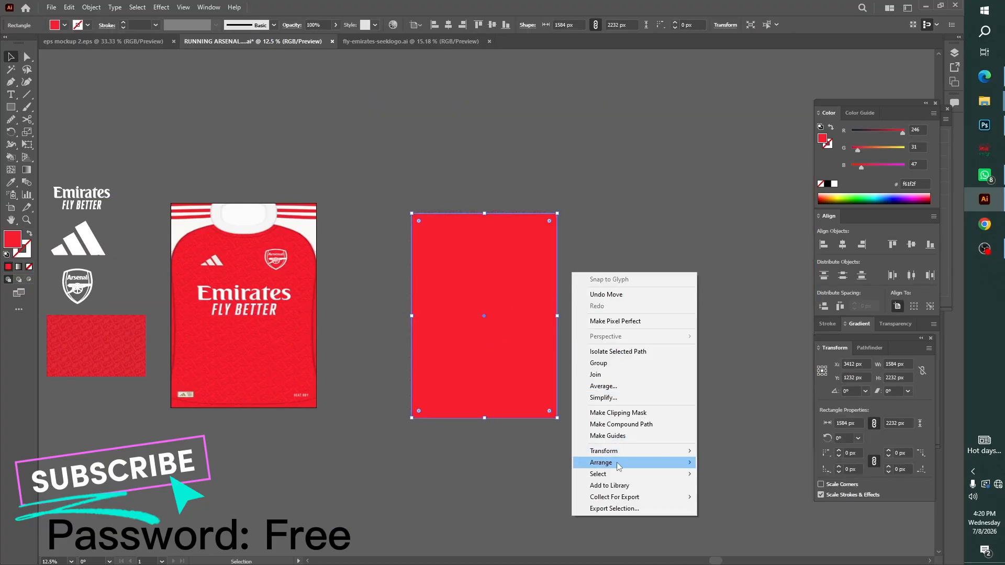
pyautogui.moveTo(617, 462)
pyautogui.click(719, 497)
pyautogui.moveTo(686, 377); pyautogui.dragTo(487, 314)
pyautogui.click(477, 25)
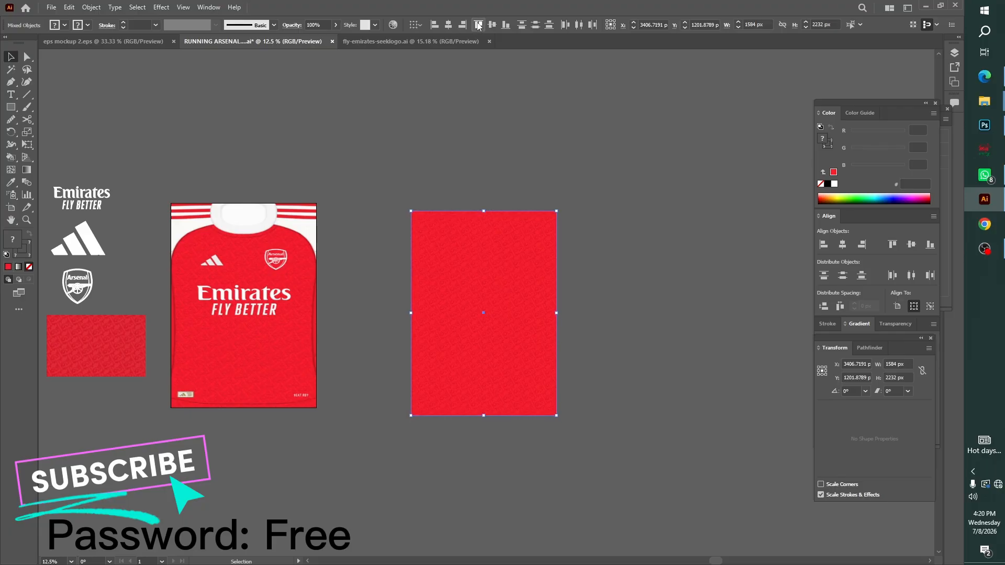
# - Inspect the letter pattern up close and group it with its red background rectangle
pyautogui.hotkey('ctrl', '=')
pyautogui.hotkey('ctrl', '=')
pyautogui.hotkey('ctrl', '=')
pyautogui.hotkey('ctrl', '=')
pyautogui.hotkey('ctrl', '-')
pyautogui.hotkey('ctrl', '-')
pyautogui.hotkey('ctrl', '-')
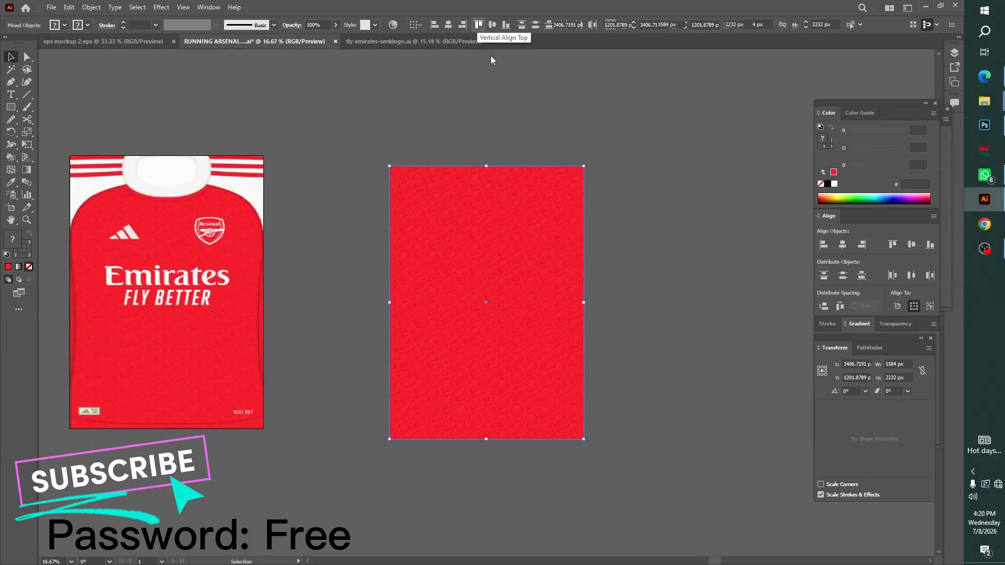
pyautogui.click(488, 127)
pyautogui.hotkey('ctrl', '-')
pyautogui.hotkey('ctrl', '-')
pyautogui.moveTo(585, 251); pyautogui.dragTo(325, 203)
pyautogui.click(369, 248)
pyautogui.moveTo(233, 161); pyautogui.dragTo(345, 236)
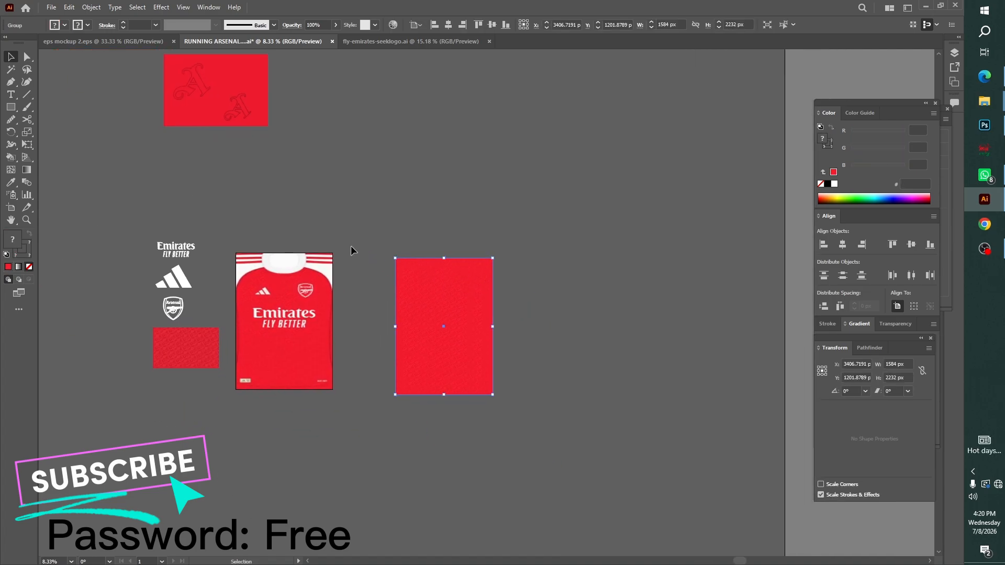
# - Move the reference jersey off the artboard and align the pattern panel to the artboard's horizontal center and top edge
pyautogui.click(512, 315)
pyautogui.click(396, 268)
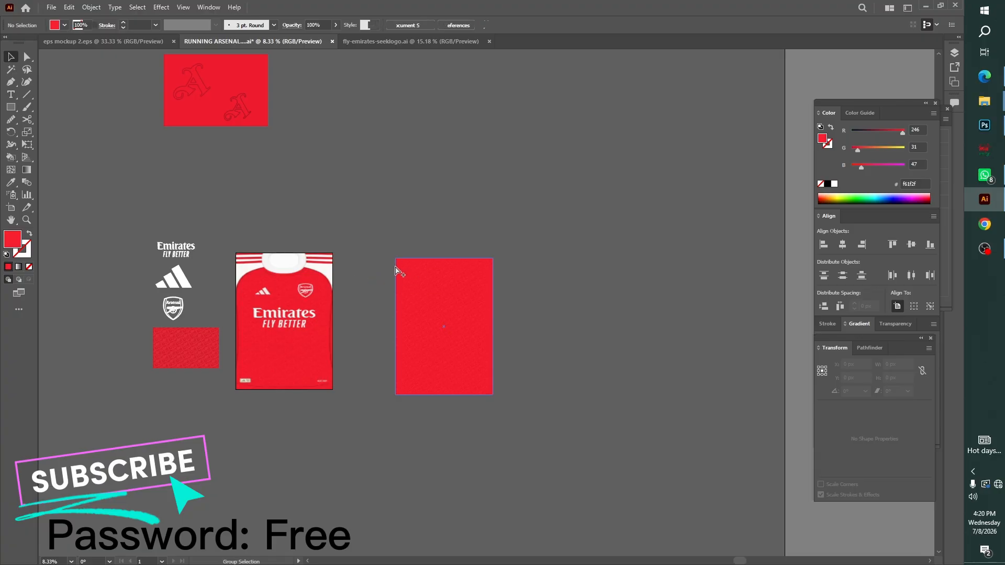
pyautogui.click(448, 25)
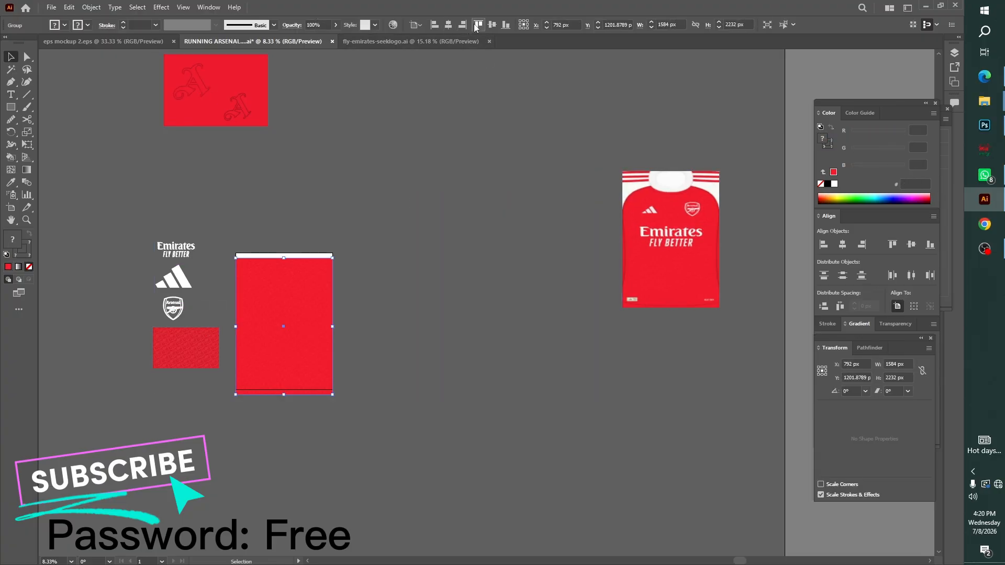
pyautogui.click(478, 25)
pyautogui.hotkey('ctrl', 'shift', 'a')
pyautogui.hotkey('ctrl', '0')
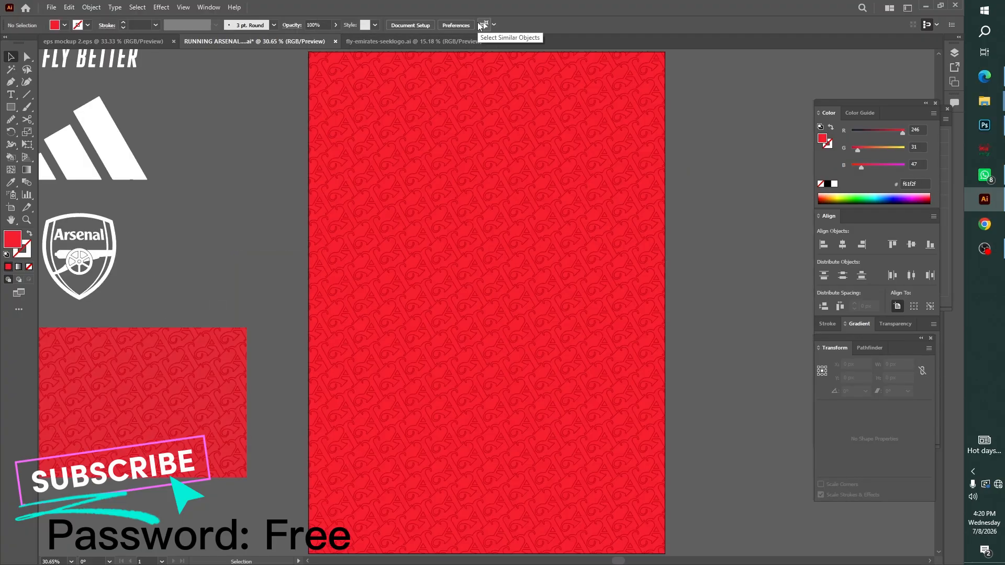
# - Compare the pattern panel on the artboard with the reference jersey placed off to the side
pyautogui.hotkey('ctrl', '-')
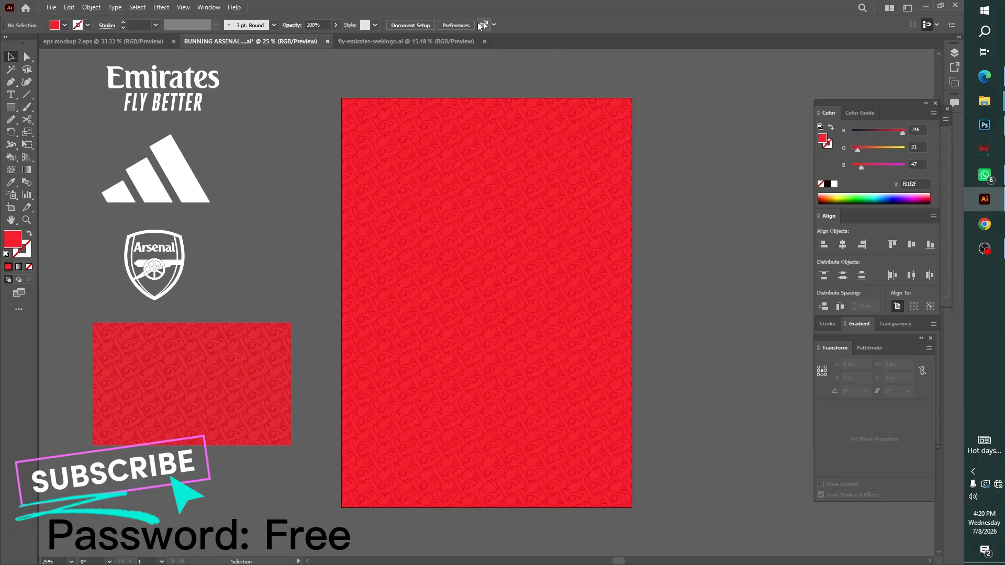
pyautogui.hotkey('ctrl', '-')
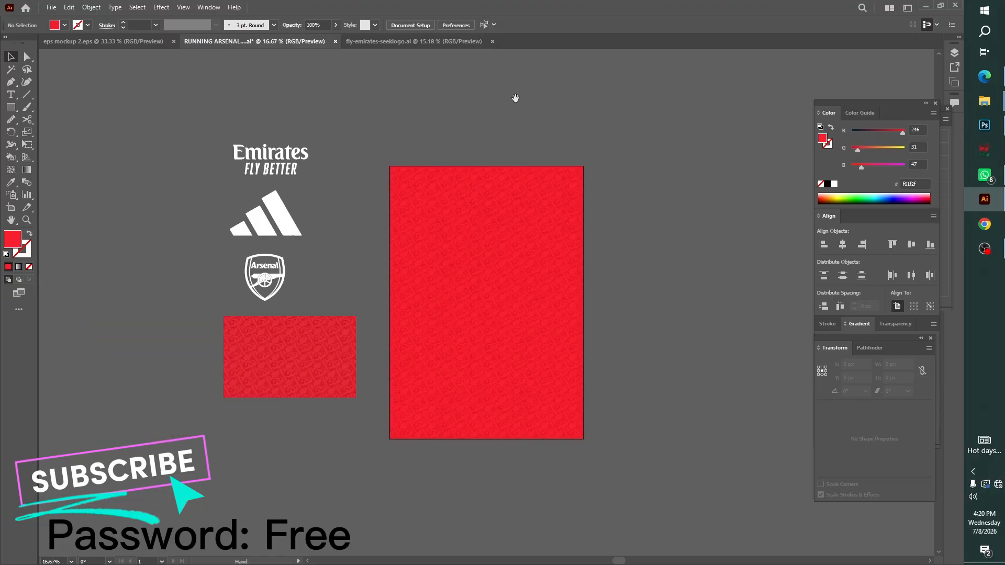
pyautogui.moveTo(552, 231); pyautogui.dragTo(222, 206)
pyautogui.moveTo(510, 225); pyautogui.dragTo(220, 220)
pyautogui.moveTo(548, 193); pyautogui.dragTo(572, 220)
pyautogui.moveTo(576, 157); pyautogui.dragTo(199, 293)
pyautogui.moveTo(160, 270); pyautogui.dragTo(463, 304)
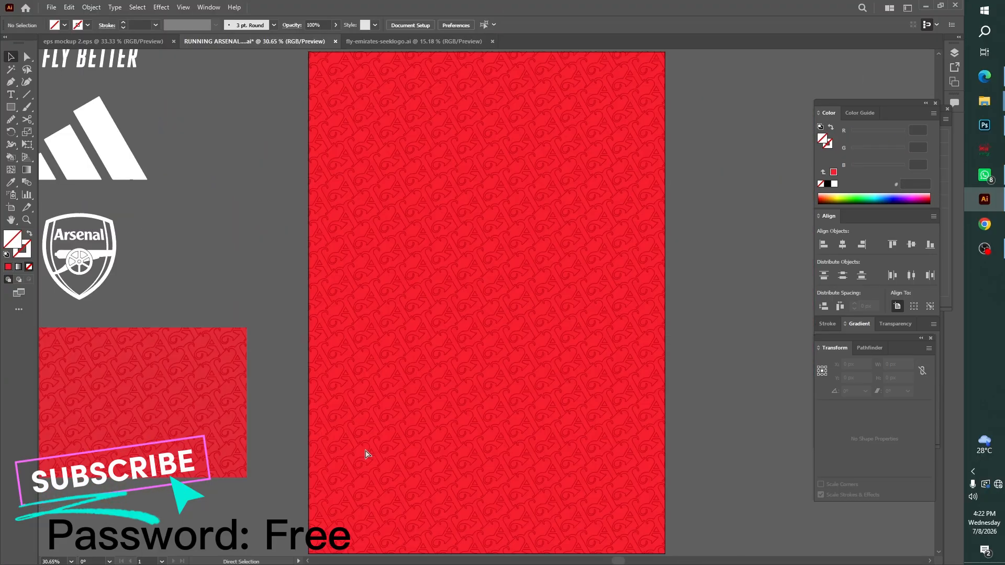
# - Draw a straight vertical Pen line down the middle of the panel, extending past its upper and lower edges
pyautogui.scroll(4, 366, 453)
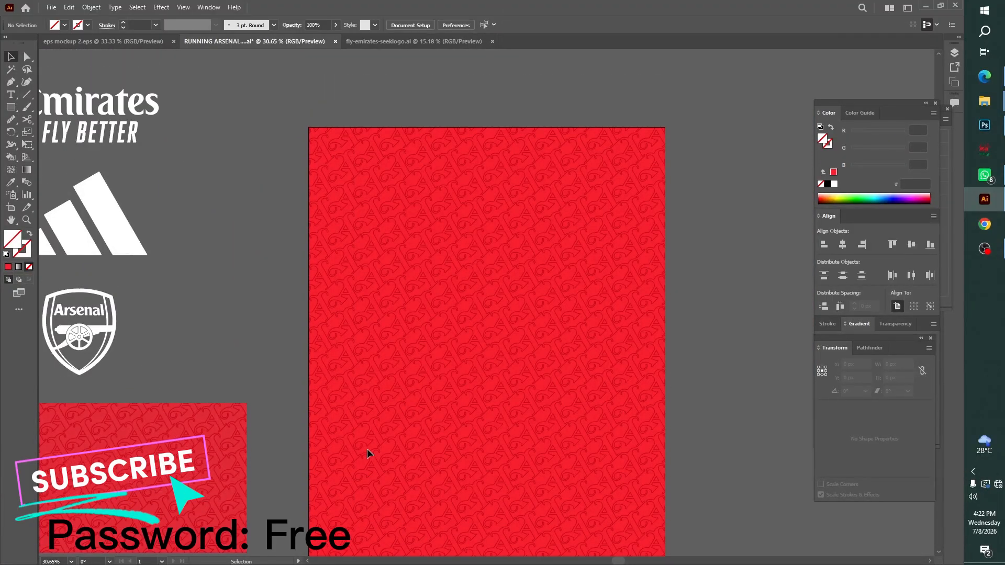
pyautogui.rightClick(12, 82)
pyautogui.click(77, 80)
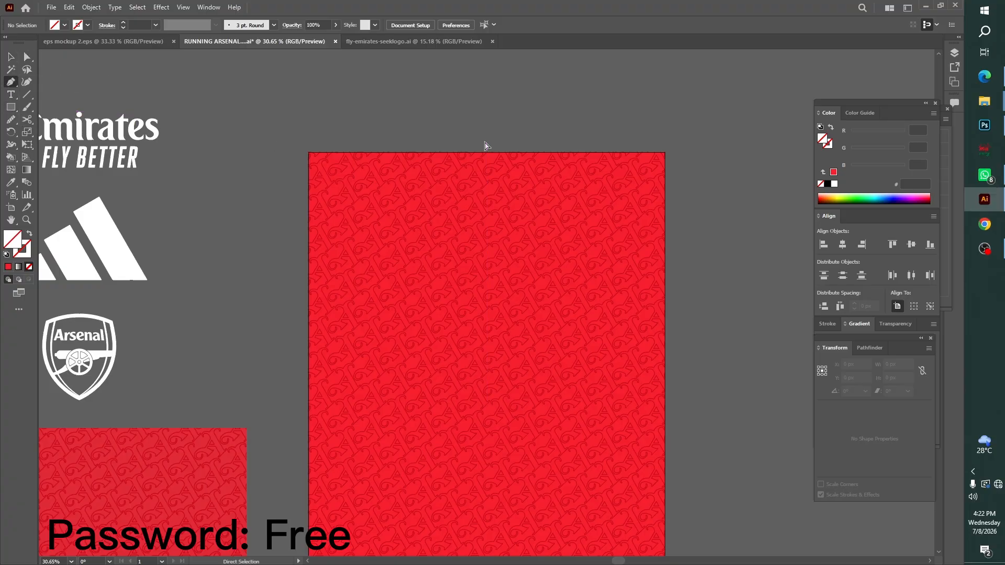
pyautogui.hotkey('ctrl', '-')
pyautogui.scroll(-6, 531, 140)
pyautogui.click(482, 88)
pyautogui.keyDown('shift'); pyautogui.click(482, 541); pyautogui.keyUp('shift')
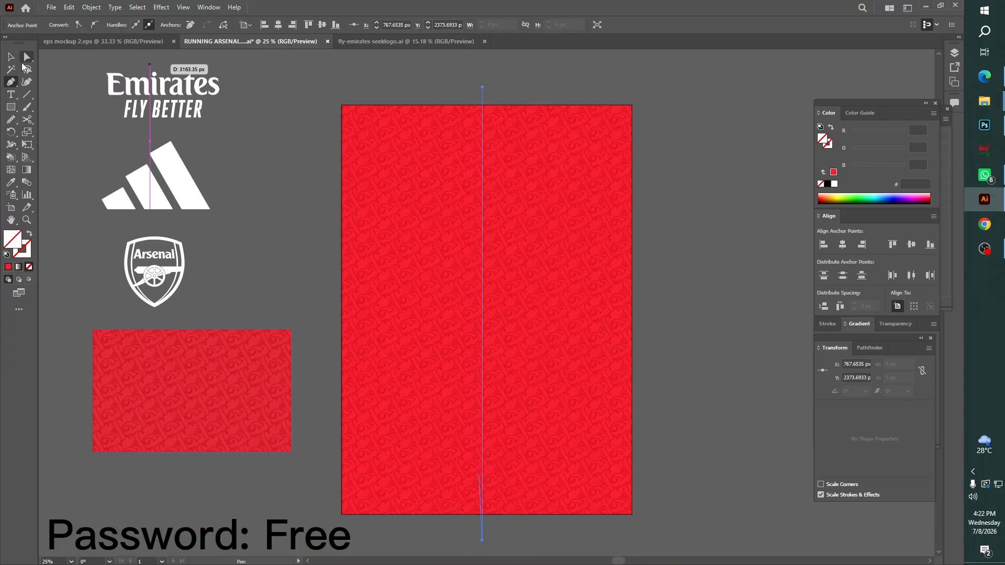
# - Center the vertical line horizontally and vertically on the artboard and convert it into a guide
pyautogui.press('v')
pyautogui.click(447, 25)
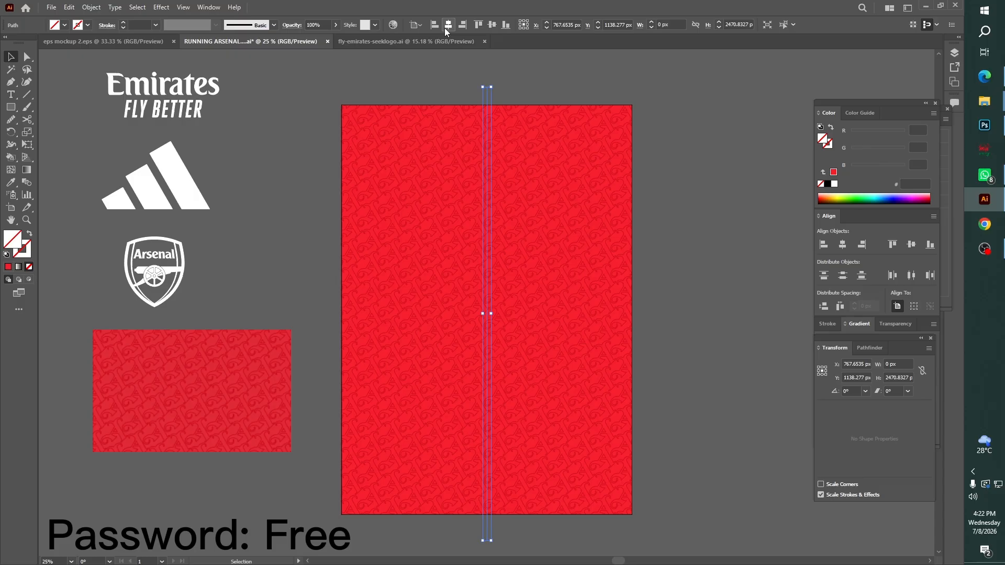
pyautogui.click(493, 25)
pyautogui.rightClick(733, 197)
pyautogui.click(768, 374)
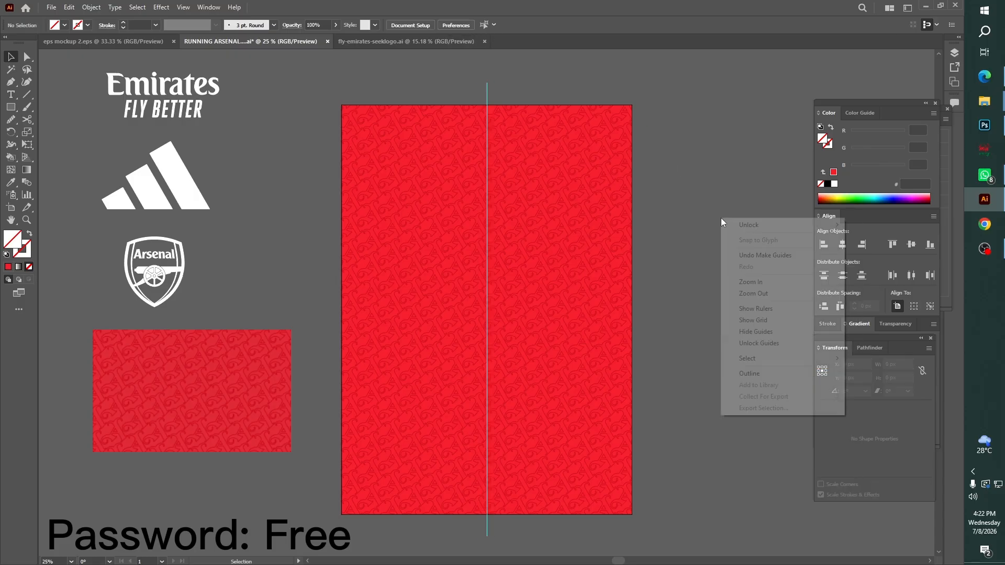
pyautogui.rightClick(720, 218)
pyautogui.click(749, 341)
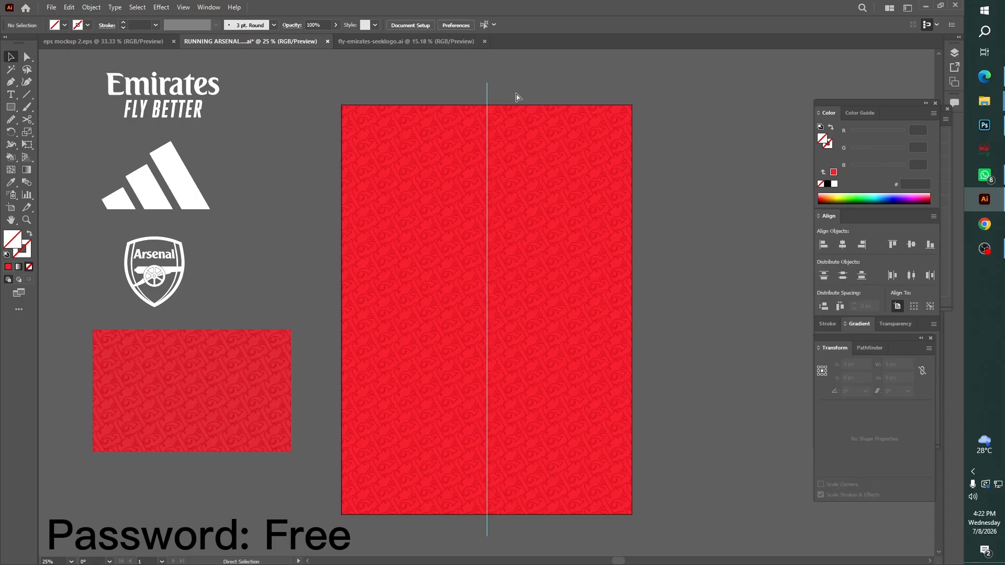
# - Draw a rectangle about 1582 by 635 px across the top of the panel and fill it with the logo's white
pyautogui.moveTo(520, 94); pyautogui.dragTo(268, 293)
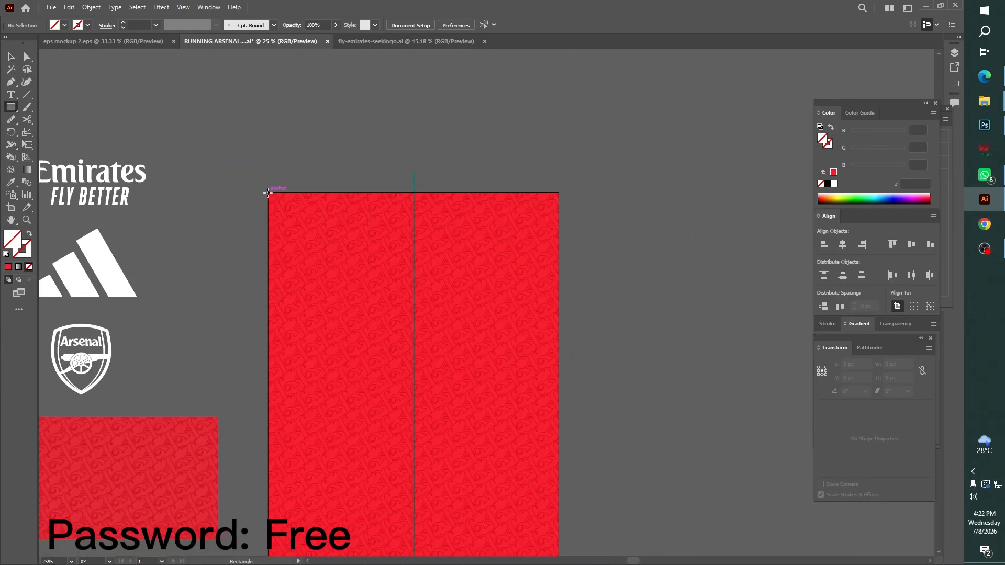
pyautogui.moveTo(268, 193)
pyautogui.mouseDown()
pyautogui.moveTo(579, 309)
pyautogui.moveTo(558, 308)
pyautogui.mouseUp()
pyautogui.press('i')
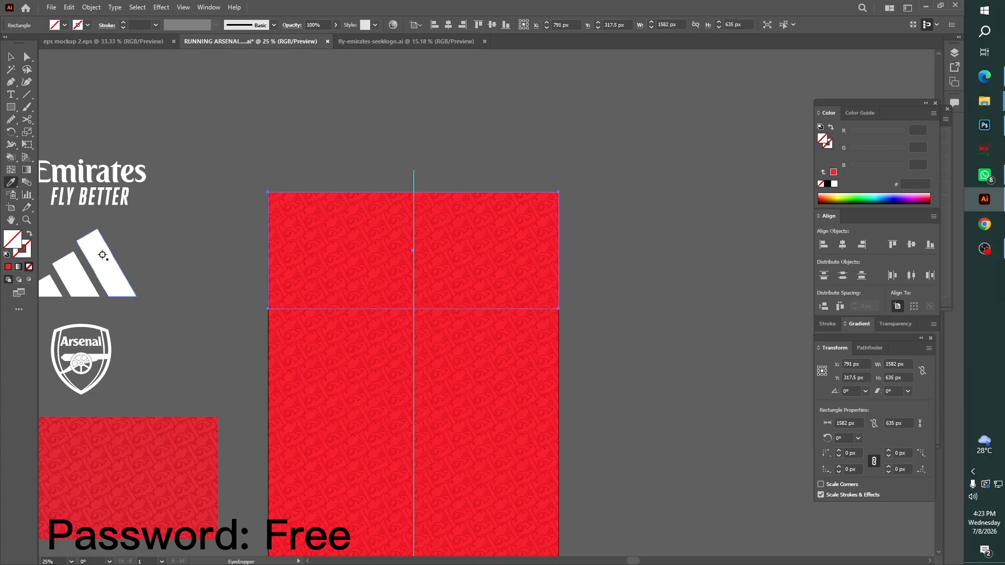
pyautogui.click(103, 255)
# - Bend the white rectangle's lower edge upward into a symmetrical arch at the center guide with the Curvature tool
pyautogui.click(26, 82)
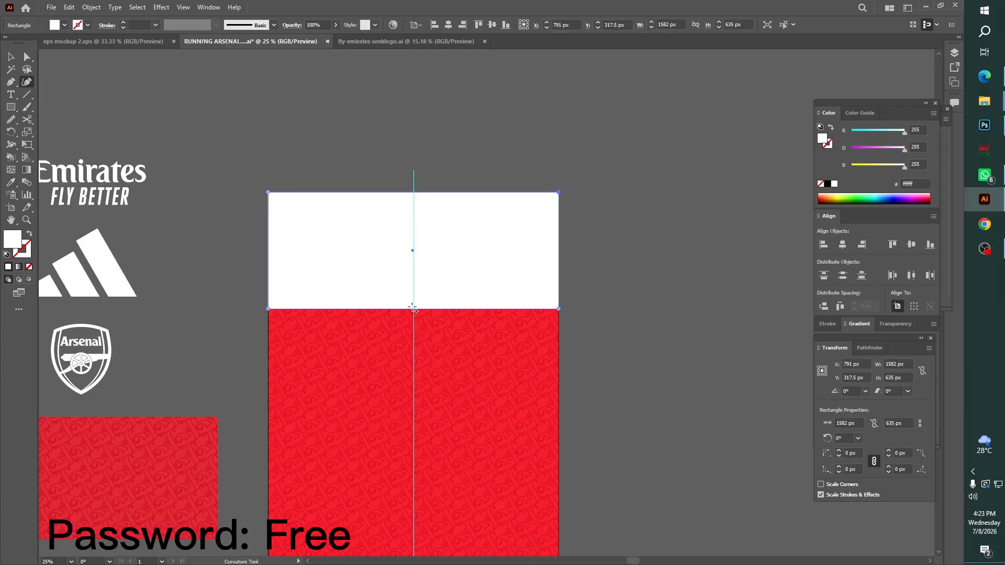
pyautogui.moveTo(414, 310); pyautogui.dragTo(413, 235)
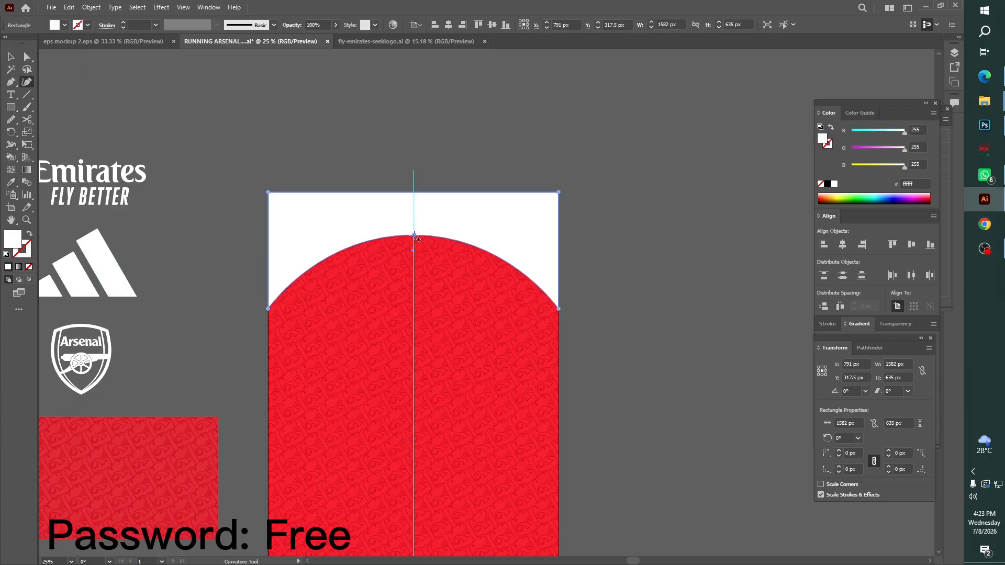
pyautogui.click(12, 59)
pyautogui.click(338, 117)
pyautogui.hotkey('ctrl', '-')
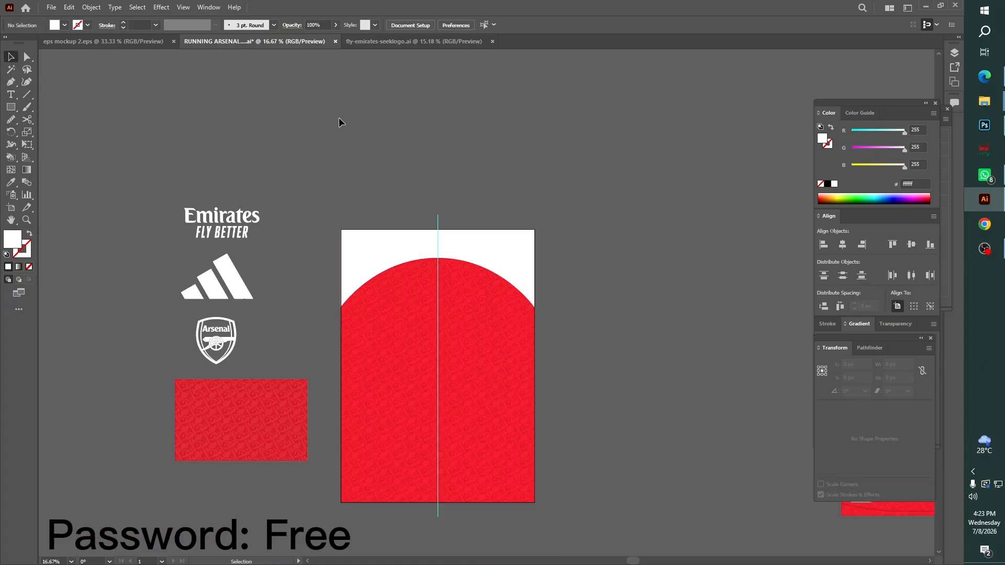
pyautogui.moveTo(738, 316); pyautogui.dragTo(534, 303)
pyautogui.moveTo(339, 246); pyautogui.dragTo(518, 261)
pyautogui.scroll(3, 472, 242)
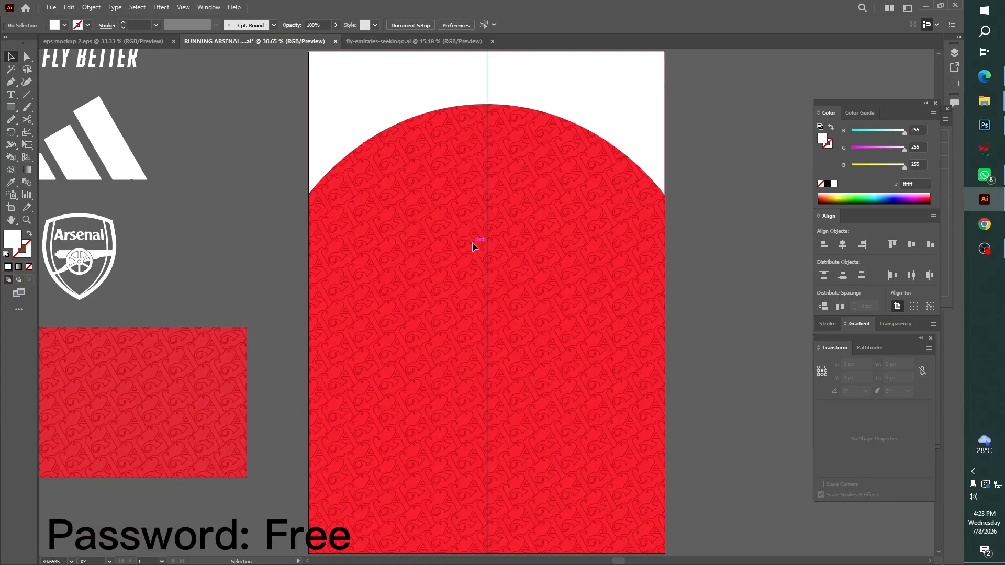
# - Draw a straight diagonal Pen line about 1082 by 300 px, rising from outside the panel to the center guide, with a red 28.3465 pt stroke
pyautogui.scroll(2, 454, 242)
pyautogui.click(10, 82)
pyautogui.click(7, 87)
pyautogui.click(244, 235)
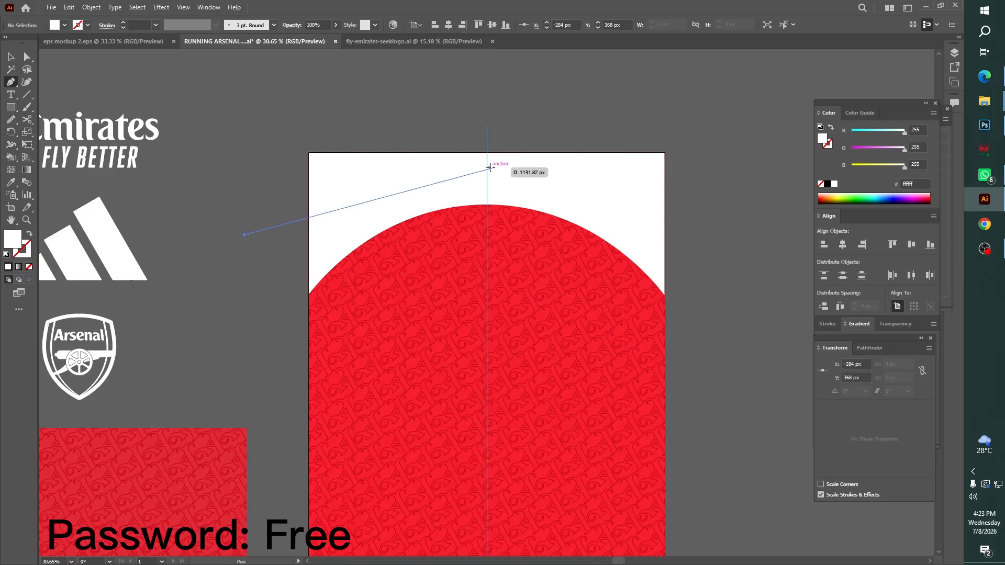
pyautogui.click(487, 168)
pyautogui.press('v')
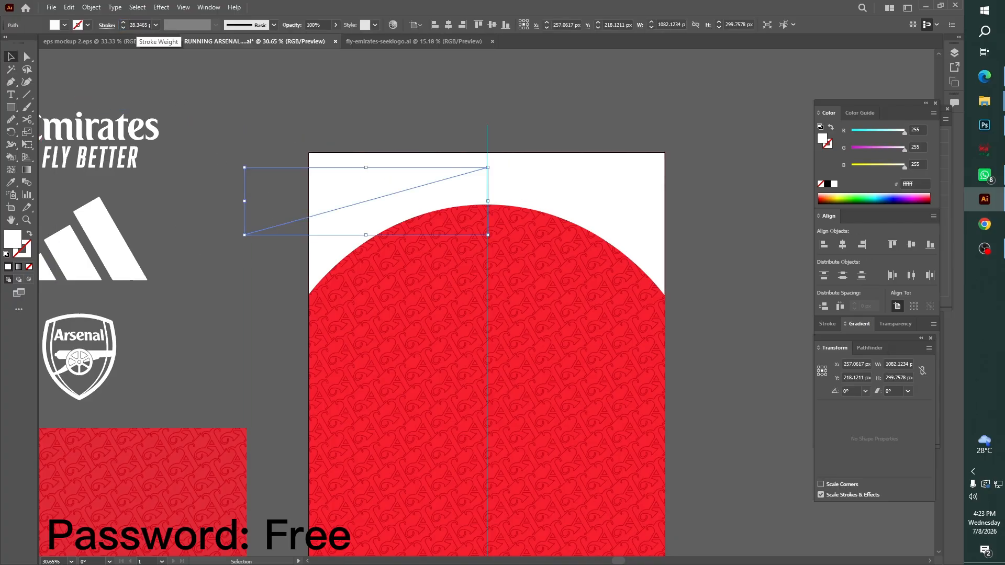
pyautogui.click(202, 290)
pyautogui.moveTo(735, 333)
pyautogui.mouseDown()
pyautogui.moveTo(594, 343)
pyautogui.moveTo(797, 336)
pyautogui.mouseUp()
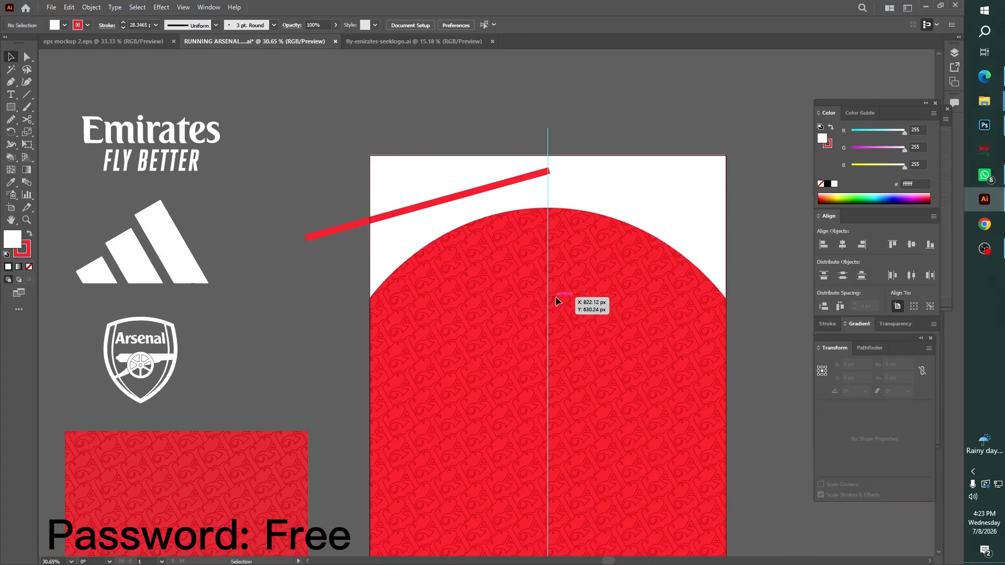
# - Duplicate the diagonal red line directly below itself, parallel to the original, and repeat the copy three more times
pyautogui.moveTo(444, 199)
pyautogui.mouseDown()
pyautogui.moveTo(447, 192)
pyautogui.moveTo(447, 204)
pyautogui.mouseUp()
pyautogui.moveTo(786, 277); pyautogui.dragTo(657, 302)
pyautogui.hotkey('ctrl', '+')
pyautogui.hotkey('ctrl', '+')
pyautogui.hotkey('ctrl', '+')
pyautogui.click(657, 304)
pyautogui.scroll(-2, 305, 269)
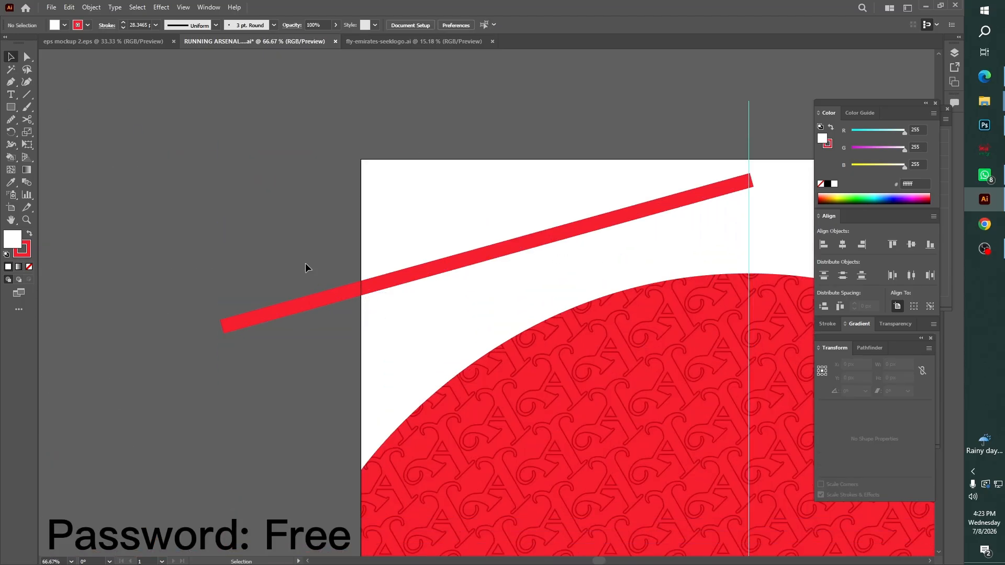
pyautogui.click(315, 302)
pyautogui.moveTo(315, 302); pyautogui.dragTo(316, 318)
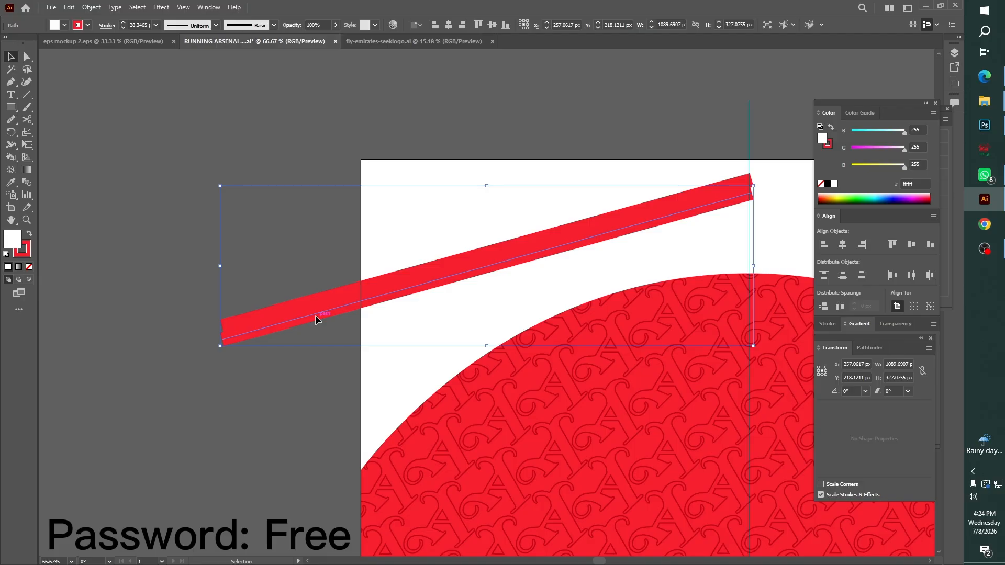
pyautogui.moveTo(315, 319)
pyautogui.mouseDown()
pyautogui.moveTo(301, 309)
pyautogui.moveTo(302, 324)
pyautogui.mouseUp()
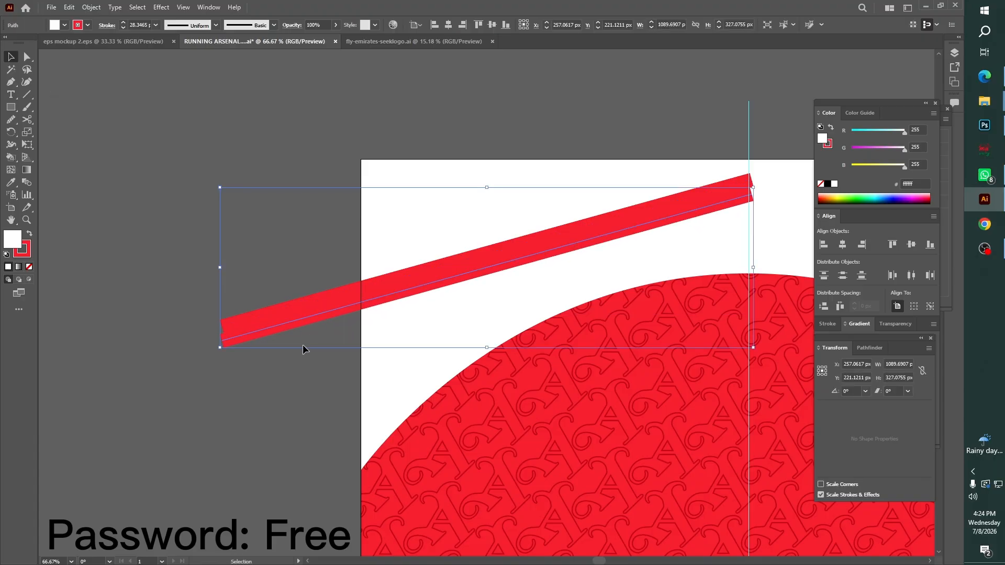
pyautogui.hotkey('ctrl', 'd')
pyautogui.hotkey('ctrl', 'd')
pyautogui.hotkey('ctrl', 'd')
# - Delete the second and fourth red lines to leave three evenly spaced diagonal stripes
pyautogui.click(271, 434)
pyautogui.click(243, 339)
pyautogui.press('Delete')
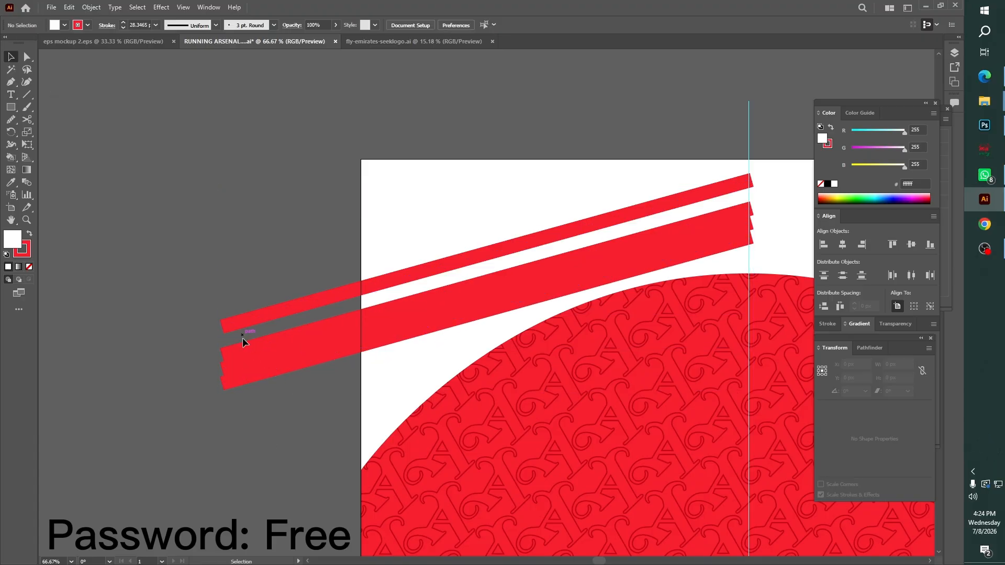
pyautogui.click(256, 361)
pyautogui.press('Delete')
# - Expand the fill and stroke of the three diagonal stripes and unite them with Pathfinder
pyautogui.moveTo(268, 263); pyautogui.dragTo(269, 410)
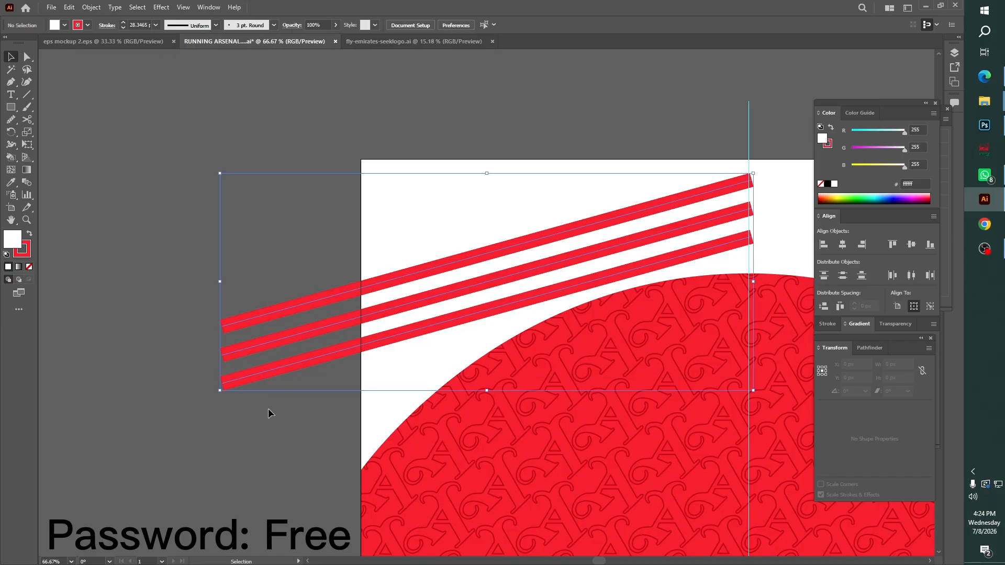
pyautogui.click(96, 10)
pyautogui.click(124, 135)
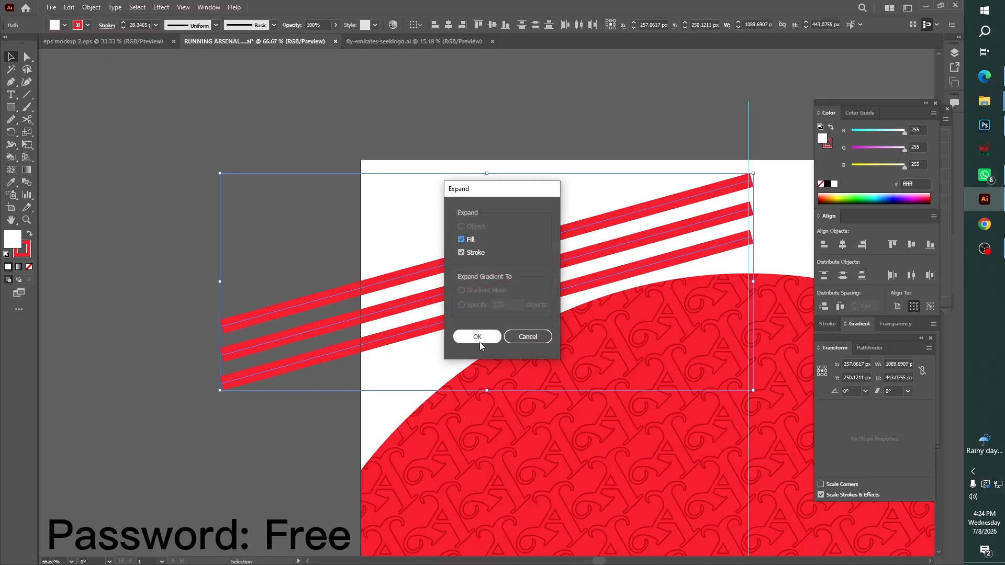
pyautogui.click(476, 348)
pyautogui.click(867, 347)
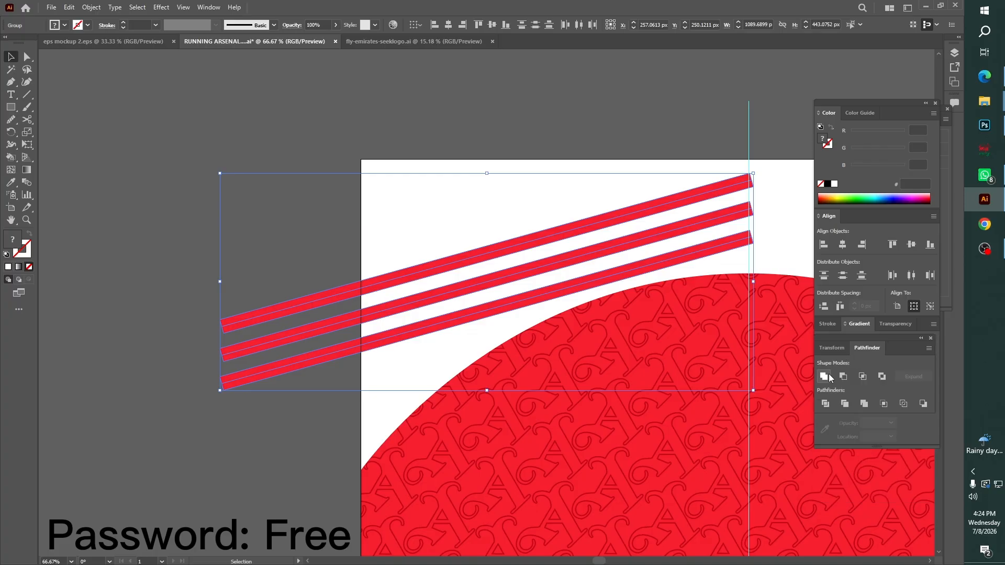
pyautogui.click(825, 376)
pyautogui.click(643, 116)
# - Unlock the vertical center guide and release it into an ordinary path
pyautogui.moveTo(672, 116); pyautogui.dragTo(431, 125)
pyautogui.rightClick(506, 123)
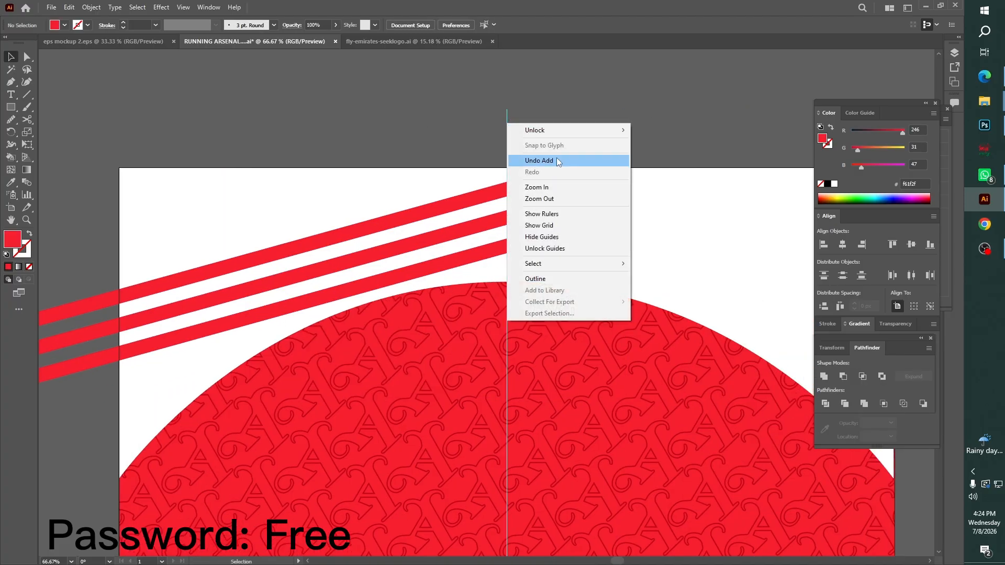
pyautogui.click(548, 251)
pyautogui.rightClick(602, 112)
pyautogui.click(636, 236)
pyautogui.moveTo(594, 116); pyautogui.dragTo(381, 110)
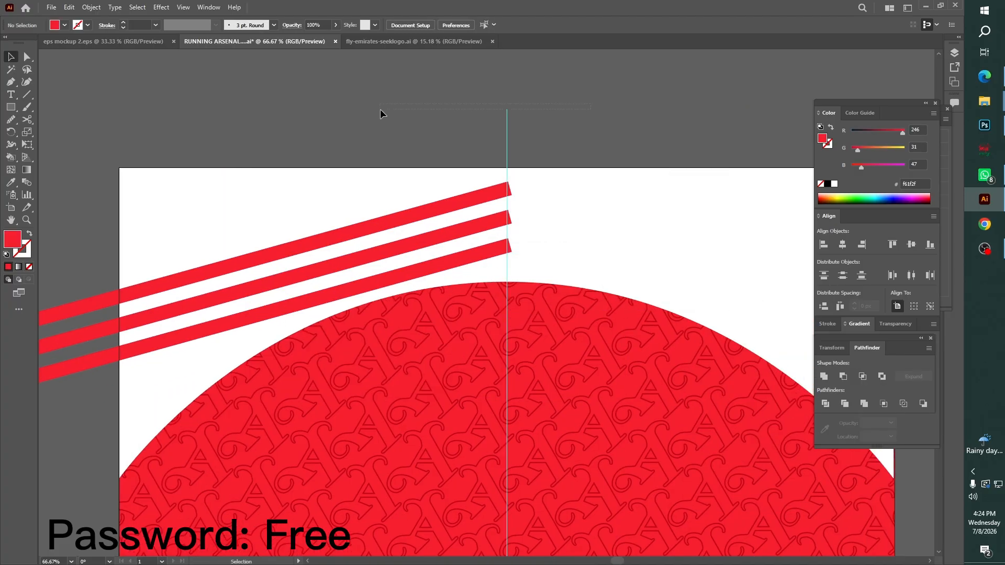
pyautogui.rightClick(572, 111)
pyautogui.click(610, 227)
pyautogui.click(571, 121)
# - Give the released vertical center line a 0.75 pt black stroke
pyautogui.moveTo(476, 105); pyautogui.dragTo(533, 121)
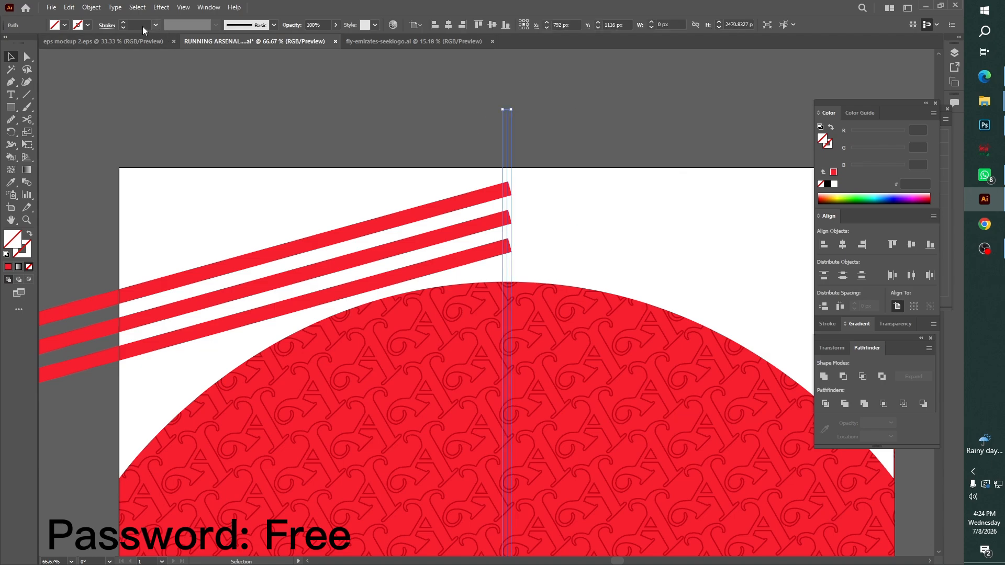
pyautogui.click(123, 22)
pyautogui.click(470, 113)
pyautogui.moveTo(473, 113); pyautogui.dragTo(545, 128)
pyautogui.click(123, 22)
pyautogui.click(123, 22)
pyautogui.click(400, 114)
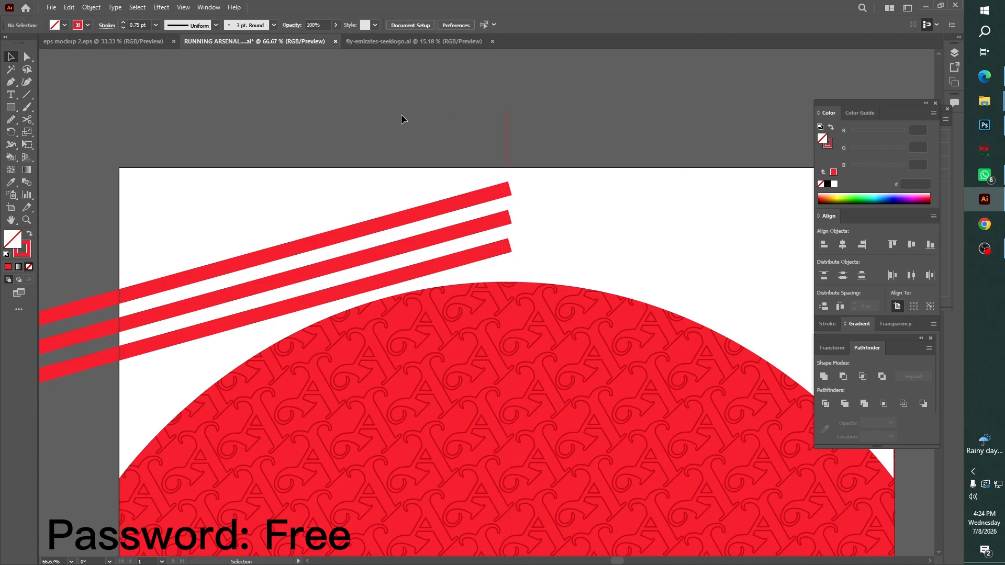
pyautogui.moveTo(401, 115)
pyautogui.mouseDown()
pyautogui.moveTo(539, 130)
pyautogui.moveTo(588, 148)
pyautogui.moveTo(543, 230)
pyautogui.moveTo(574, 312)
pyautogui.mouseUp()
pyautogui.click(28, 252)
pyautogui.doubleClick(28, 251)
pyautogui.click(475, 343)
pyautogui.click(608, 212)
# - Bring the black center line in front of the red stripes
pyautogui.hotkey('ctrl', '=')
pyautogui.hotkey('ctrl', '=')
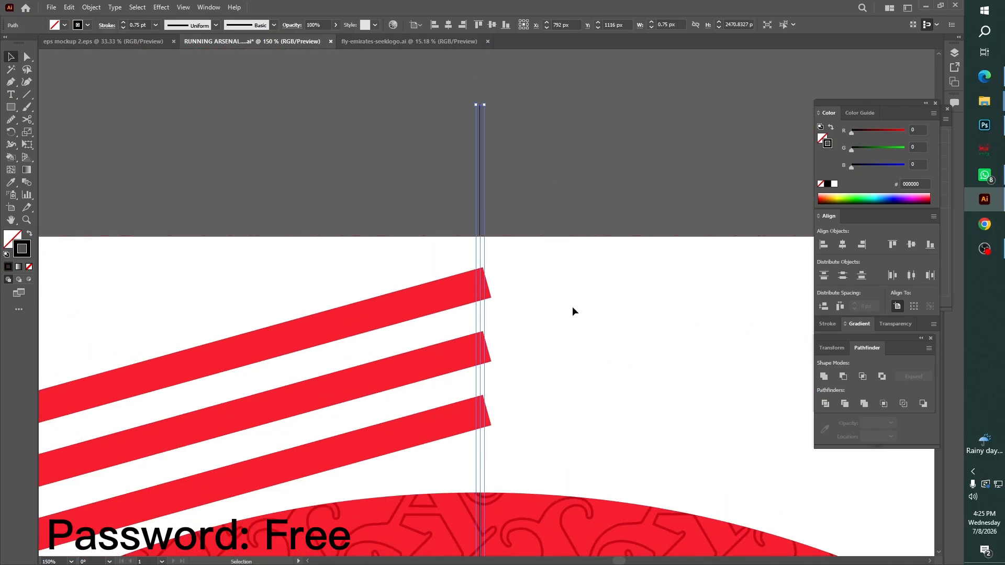
pyautogui.rightClick(526, 164)
pyautogui.click(680, 366)
pyautogui.click(338, 174)
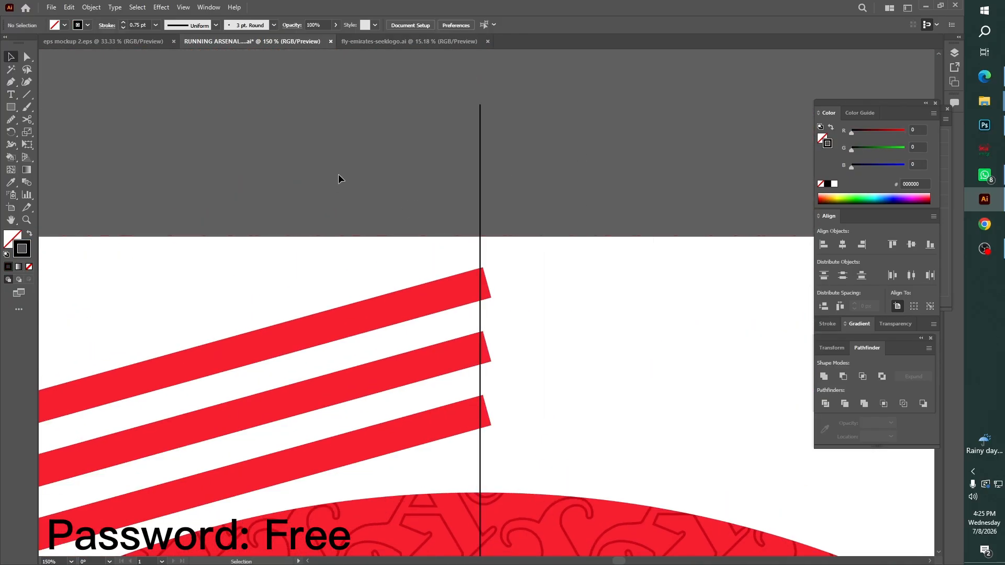
# - Trim off the three stripe ends past the center line with the Shape Builder tool and delete the center line
pyautogui.moveTo(486, 439); pyautogui.dragTo(487, 441)
pyautogui.moveTo(11, 157); pyautogui.dragTo(52, 158)
pyautogui.keyDown('alt'); pyautogui.click(484, 413); pyautogui.keyUp('alt')
pyautogui.keyDown('alt'); pyautogui.click(484, 348); pyautogui.keyUp('alt')
pyautogui.keyDown('alt'); pyautogui.click(487, 293); pyautogui.keyUp('alt')
pyautogui.press('v')
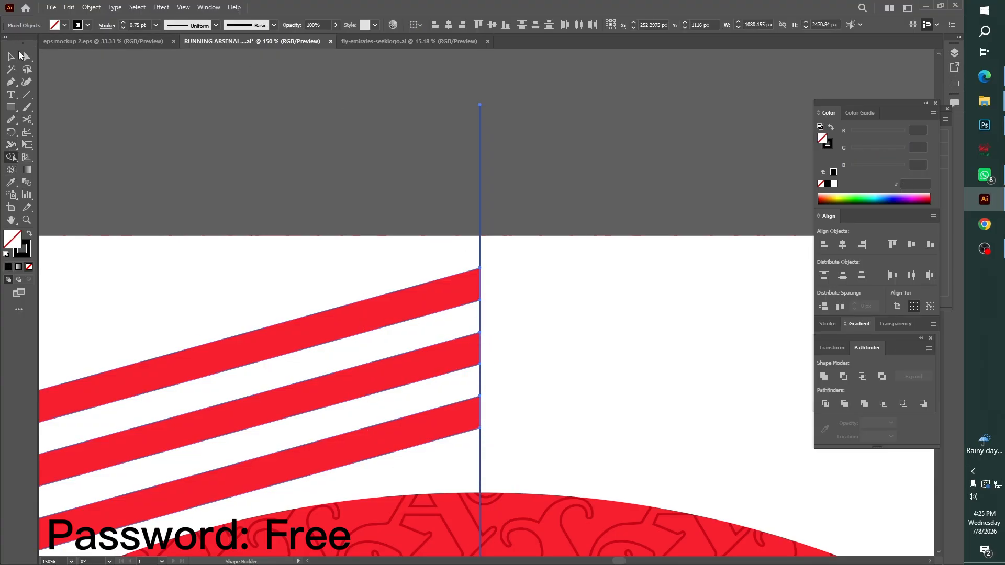
pyautogui.moveTo(451, 157); pyautogui.dragTo(610, 205)
pyautogui.press('Delete')
# - Nudge the trimmed stripes slightly up and create a copy of them reflected across the vertical axis
pyautogui.hotkey('ctrl', '-')
pyautogui.hotkey('ctrl', '-')
pyautogui.hotkey('ctrl', '-')
pyautogui.hotkey('ctrl', '-')
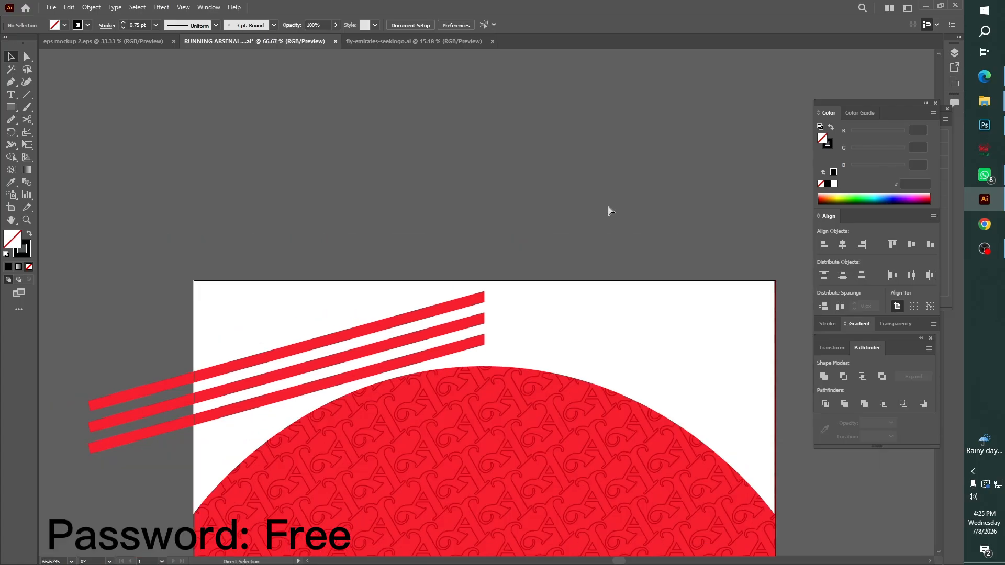
pyautogui.click(478, 301)
pyautogui.hotkey('ctrl', '-')
pyautogui.hotkey('ctrl', '-')
pyautogui.hotkey('ctrl', '-')
pyautogui.hotkey('ctrl', '-')
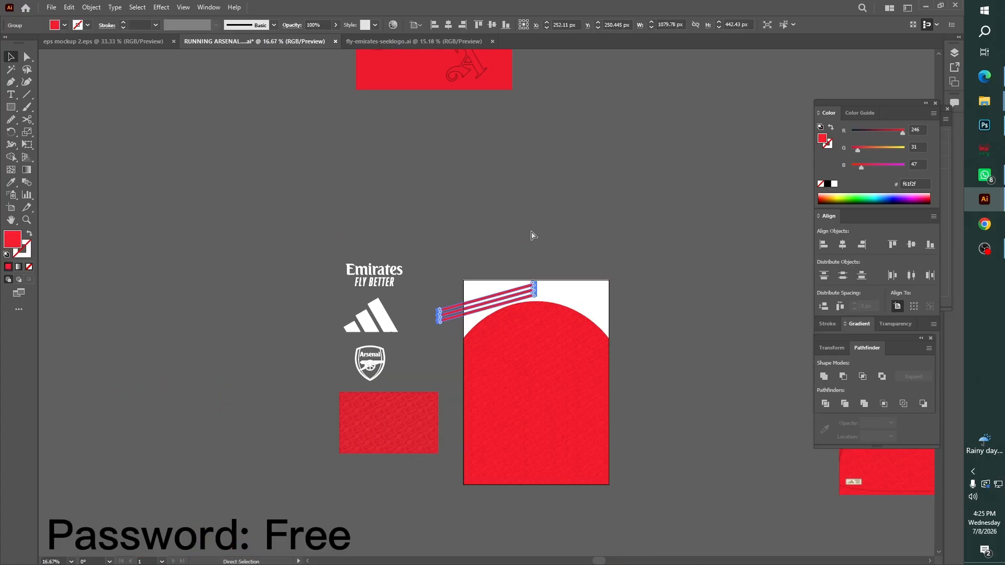
pyautogui.hotkey('ctrl', '+')
pyautogui.hotkey('ctrl', '+')
pyautogui.hotkey('ctrl', '+')
pyautogui.hotkey('ctrl', '+')
pyautogui.press('space')
pyautogui.moveTo(579, 231); pyautogui.dragTo(490, 205)
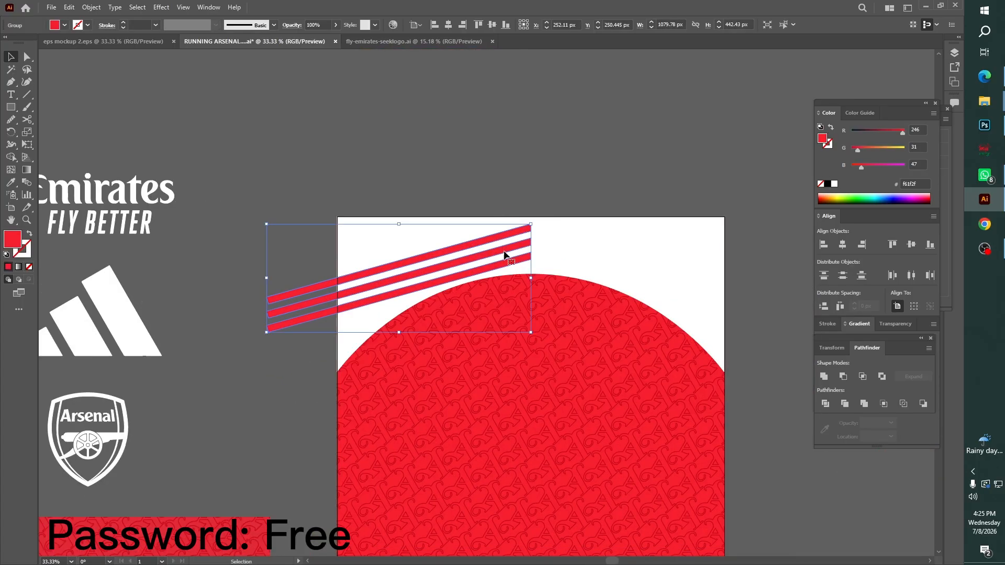
pyautogui.moveTo(501, 263); pyautogui.dragTo(503, 260)
pyautogui.rightClick(583, 178)
pyautogui.click(728, 340)
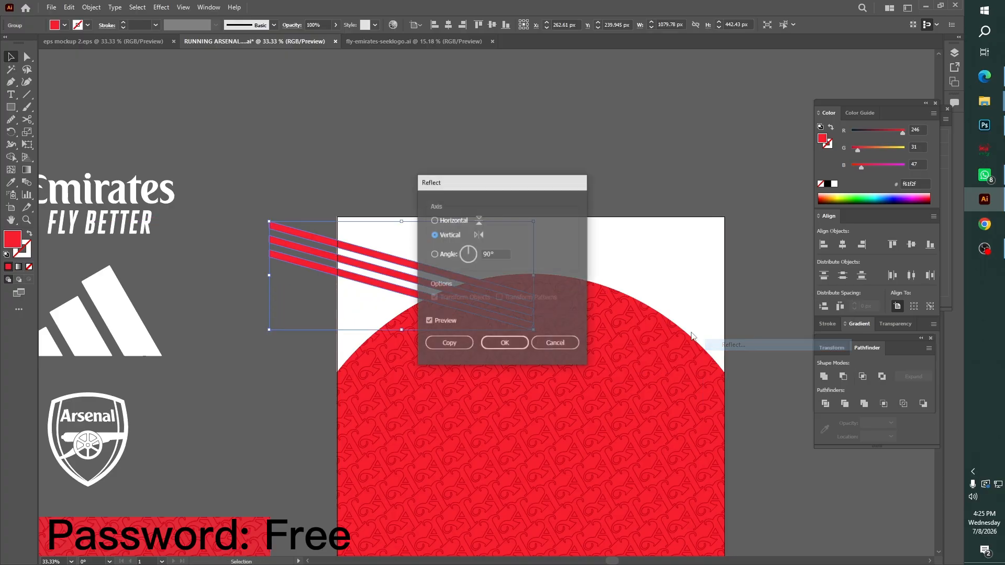
pyautogui.click(461, 347)
pyautogui.hotkey('ctrl', 'shift', 'a')
# - Move the mirrored stripes beside the originals and distribute the two halves with 0 px horizontal spacing so they meet in a chevron
pyautogui.moveTo(309, 242); pyautogui.dragTo(572, 260)
pyautogui.moveTo(497, 200); pyautogui.dragTo(568, 252)
pyautogui.click(929, 306)
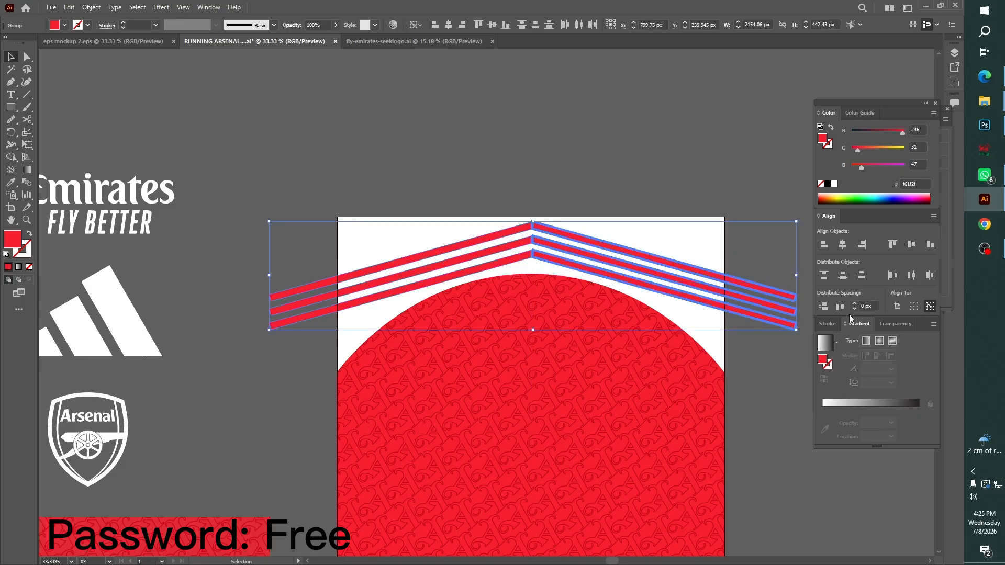
pyautogui.click(840, 306)
# - Group both stripe halves and center the chevron group horizontally on the artboard
pyautogui.moveTo(486, 217); pyautogui.dragTo(570, 257)
pyautogui.hotkey('ctrl', 'g')
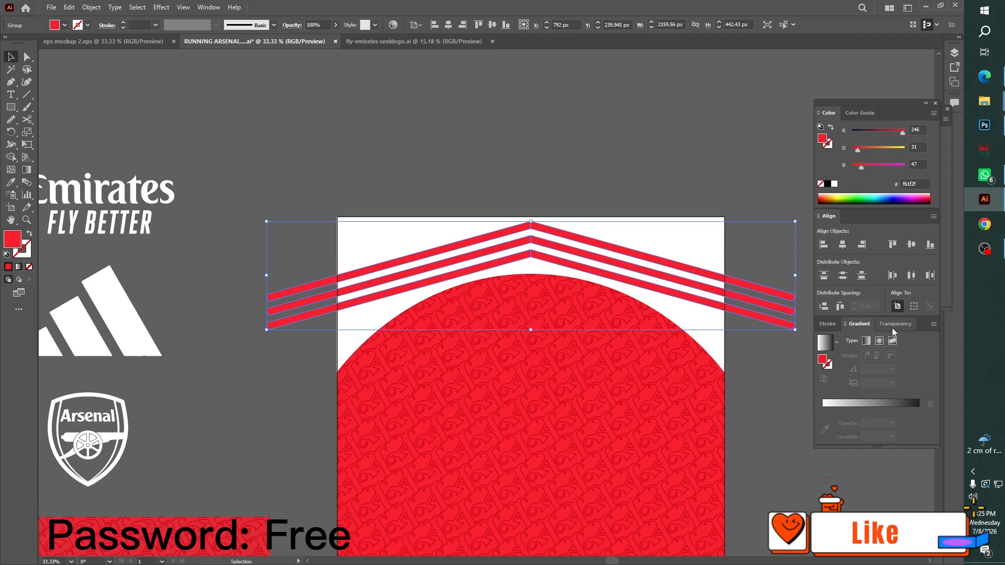
pyautogui.click(209, 8)
pyautogui.click(241, 385)
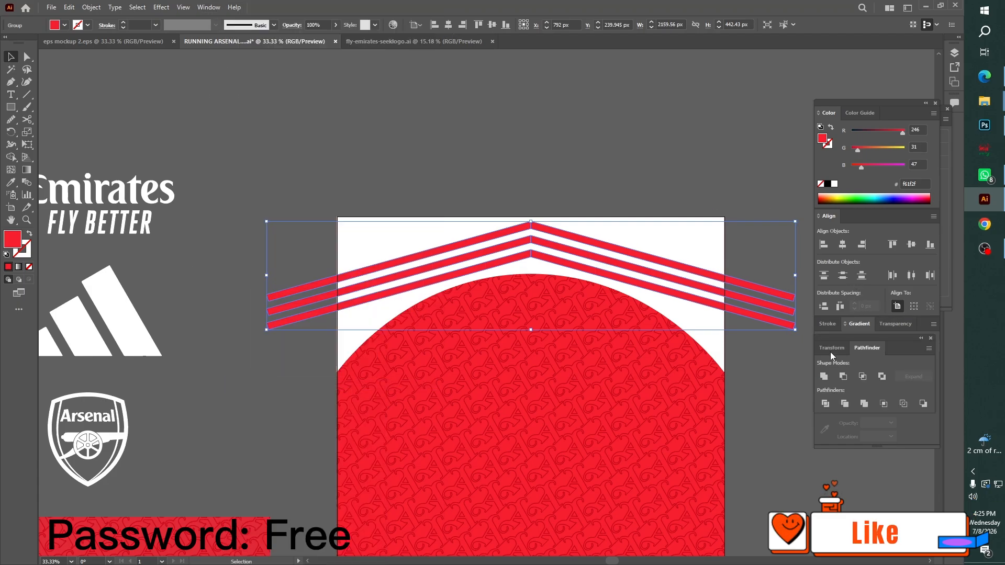
pyautogui.click(648, 159)
pyautogui.click(662, 265)
pyautogui.click(496, 135)
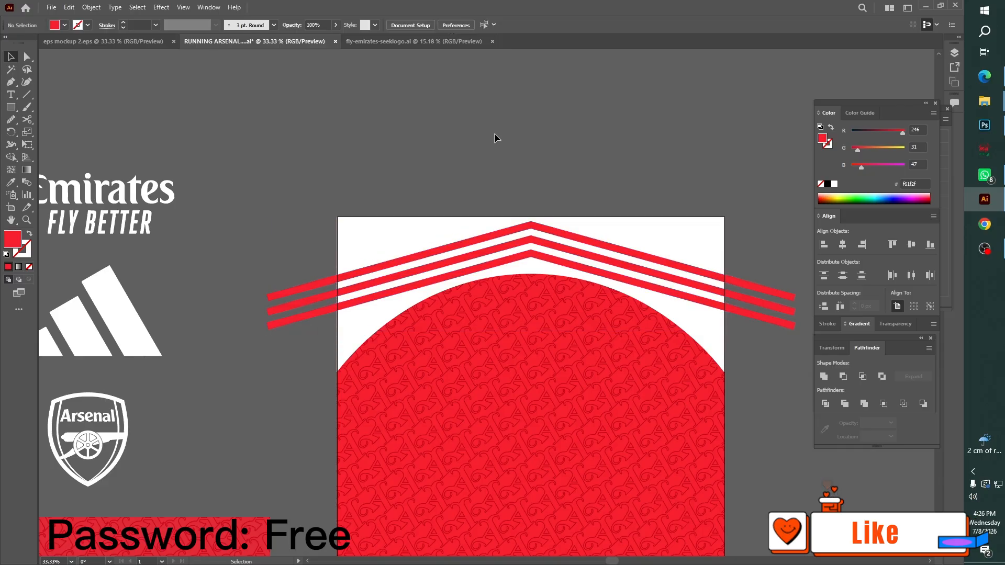
# - Unlock the white arched shoulder shape across the top of the panel
pyautogui.hotkey('ctrl', '-')
pyautogui.hotkey('ctrl', '-')
pyautogui.scroll(-2, 496, 139)
pyautogui.rightClick(594, 277)
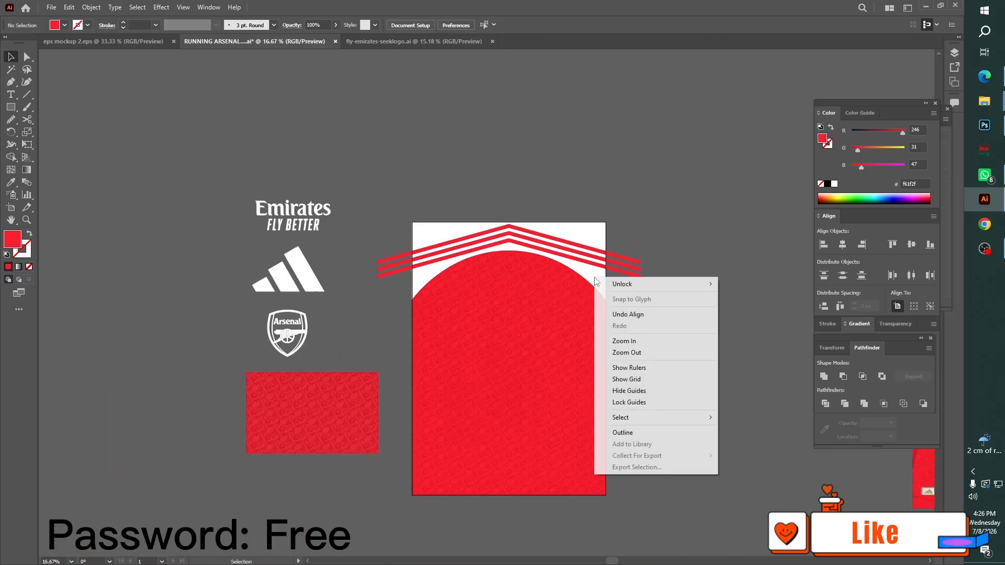
pyautogui.moveTo(654, 284)
pyautogui.click(753, 284)
pyautogui.hotkey('ctrl', '0')
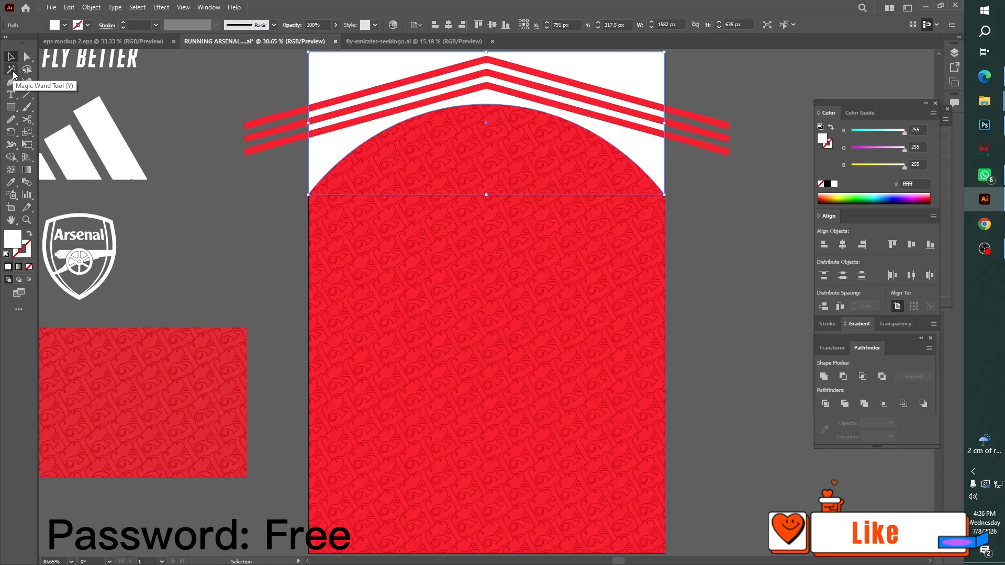
# - Lower the peak of the white shape's arch slightly with the Curvature tool and move the chevron stripes down a little
pyautogui.click(28, 57)
pyautogui.scroll(1, 125, 126)
pyautogui.click(26, 83)
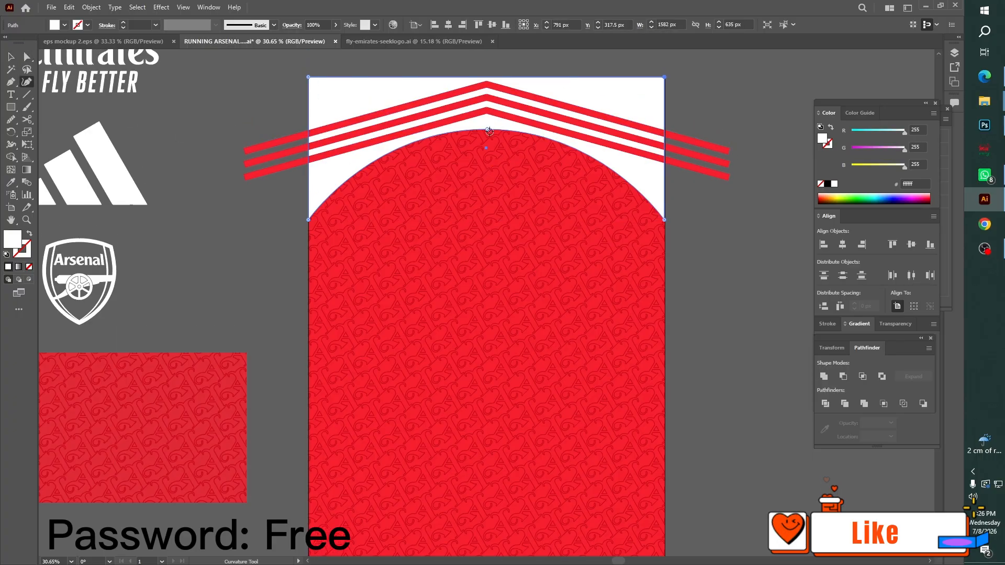
pyautogui.moveTo(489, 131); pyautogui.dragTo(487, 140)
pyautogui.press('v')
pyautogui.scroll(1, 487, 140)
pyautogui.click(521, 180)
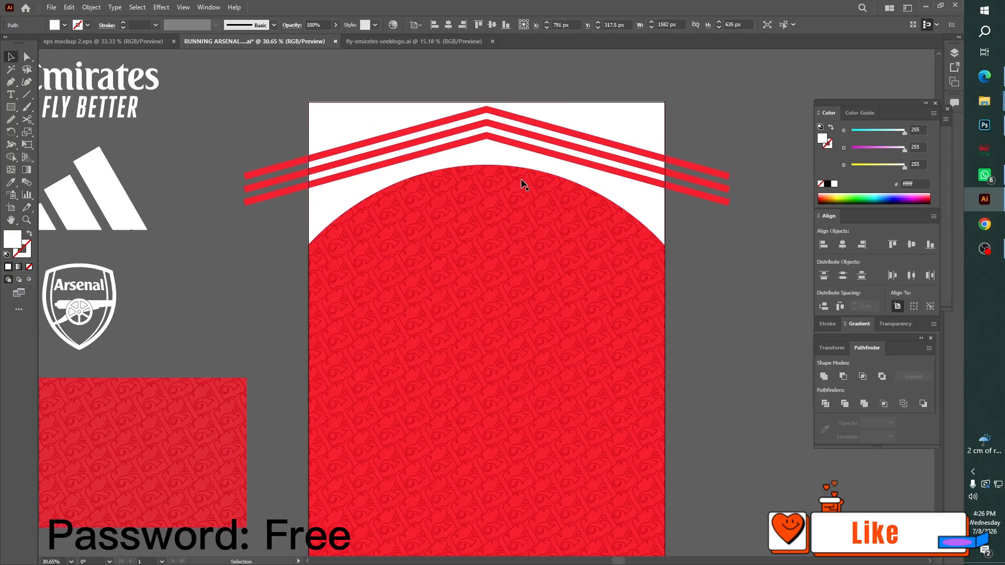
pyautogui.moveTo(695, 166); pyautogui.dragTo(695, 171)
pyautogui.click(738, 259)
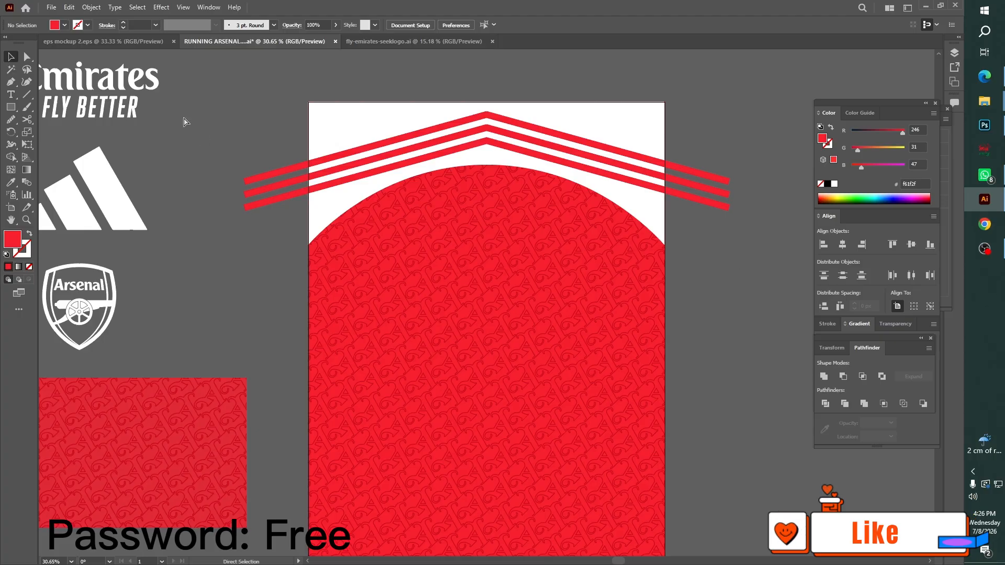
# - Create a red 1584 by 2232 px rectangle and center it horizontally and vertically on the artboard
pyautogui.hotkey('ctrl', '-')
pyautogui.hotkey('ctrl', '-')
pyautogui.click(428, 138)
pyautogui.write('1584')
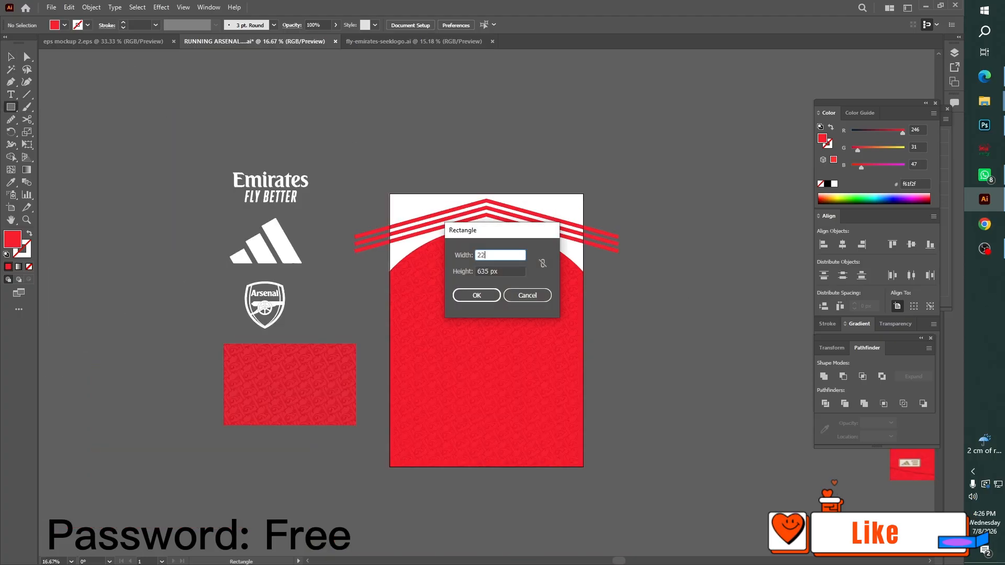
pyautogui.press('Tab')
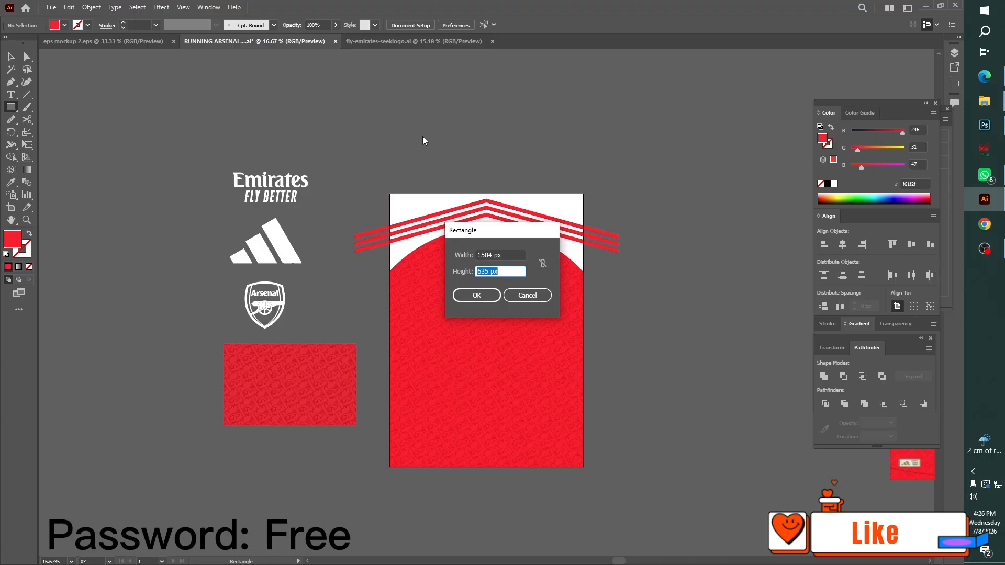
pyautogui.write('2232')
pyautogui.press('Return')
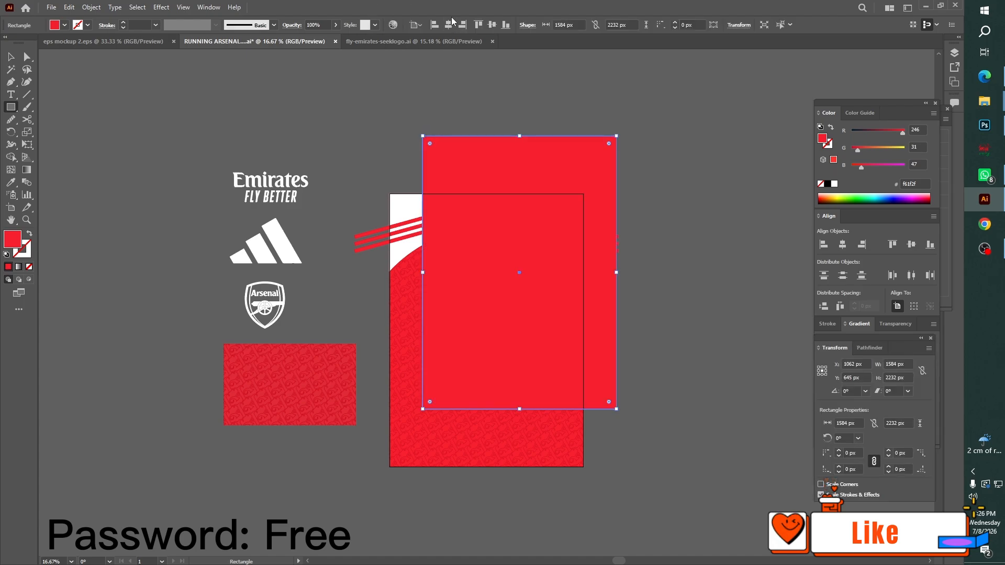
pyautogui.click(449, 24)
pyautogui.click(492, 24)
pyautogui.press('v')
pyautogui.click(370, 130)
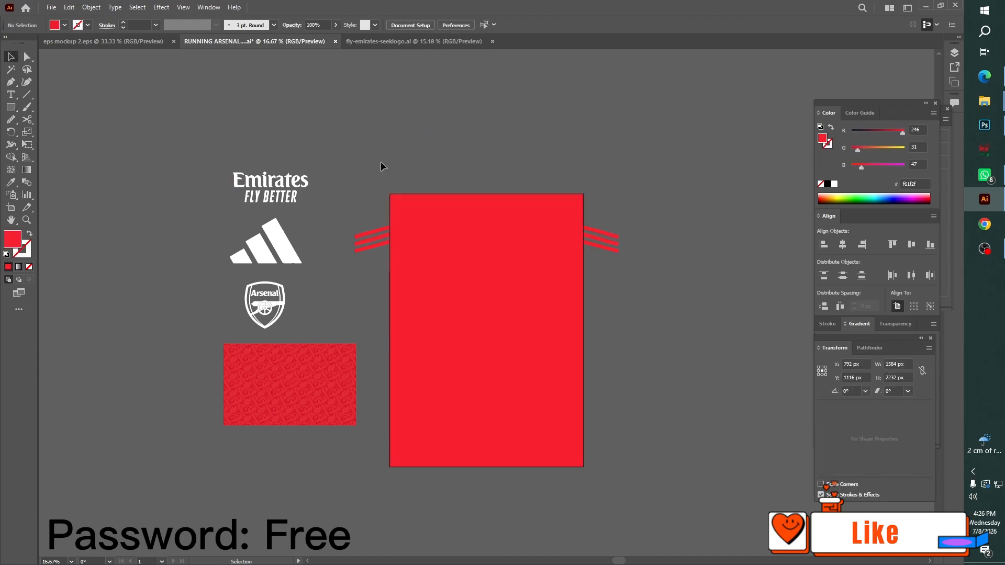
# - Make a clipping mask from the rectangle so the stripes and panel artwork are trimmed to the artboard
pyautogui.scroll(-2, 381, 161)
pyautogui.moveTo(382, 128); pyautogui.dragTo(641, 487)
pyautogui.hotkey('ctrl', '7')
pyautogui.click(628, 304)
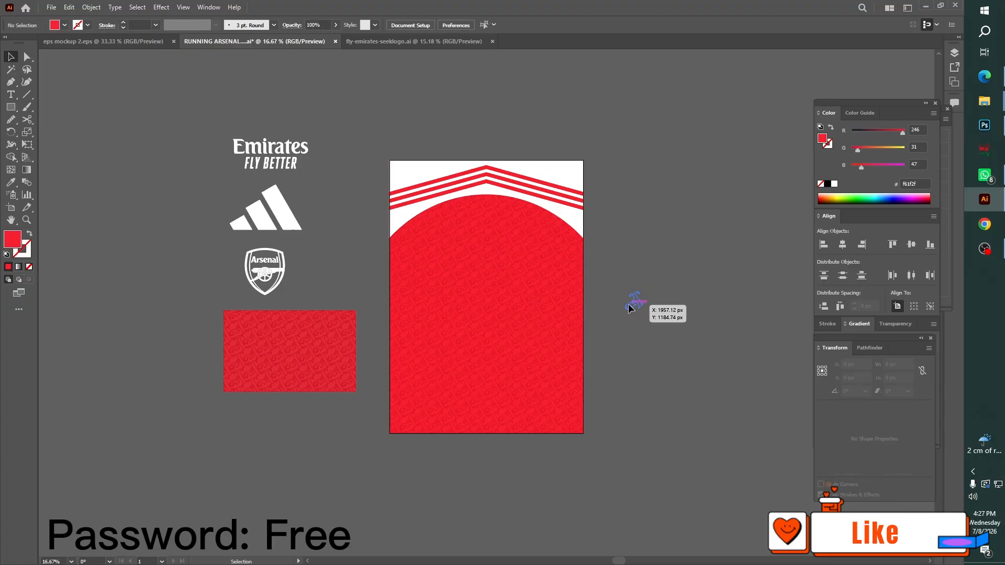
# - Show the rulers in inches and set the white Adidas logo's width to 3 in
pyautogui.click(272, 212)
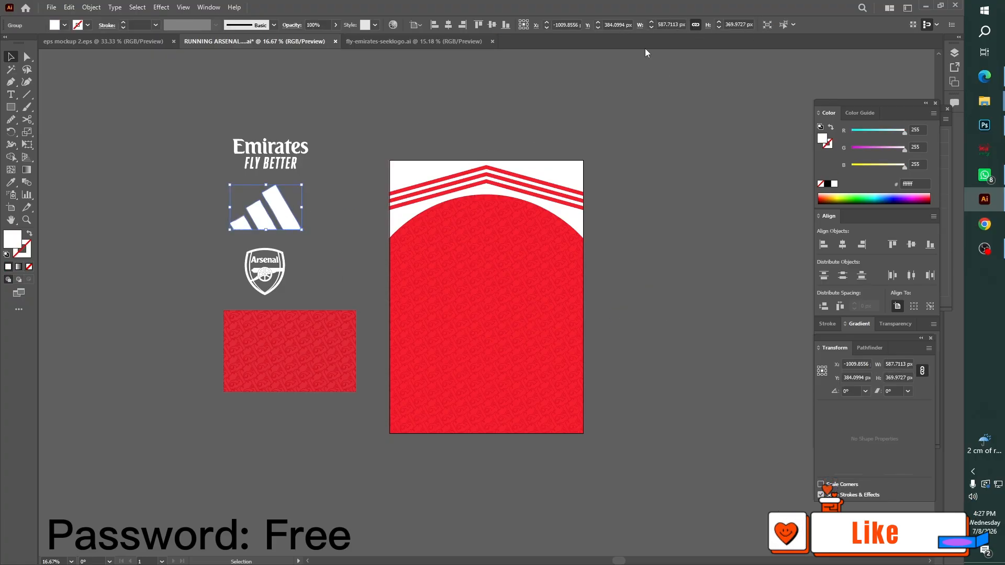
pyautogui.hotkey('ctrl', 'r')
pyautogui.rightClick(592, 54)
pyautogui.click(617, 83)
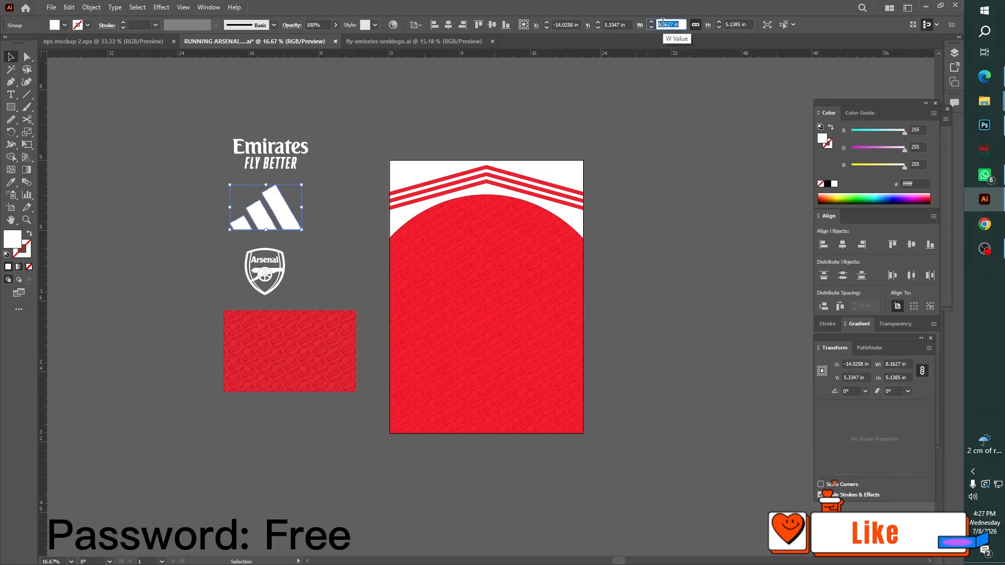
pyautogui.write('3')
pyautogui.press('Return')
pyautogui.click(278, 234)
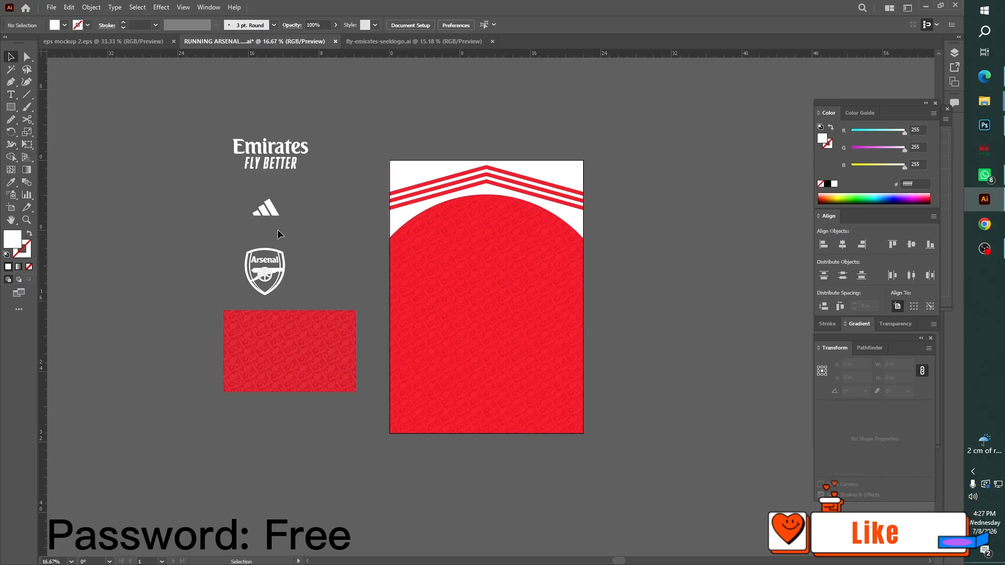
# - Create a white 5 by 7.5 in rectangle, centered horizontally and aligned to the artboard's top edge
pyautogui.click(10, 107)
pyautogui.click(303, 157)
pyautogui.write('5')
pyautogui.press('Tab')
pyautogui.write('7')
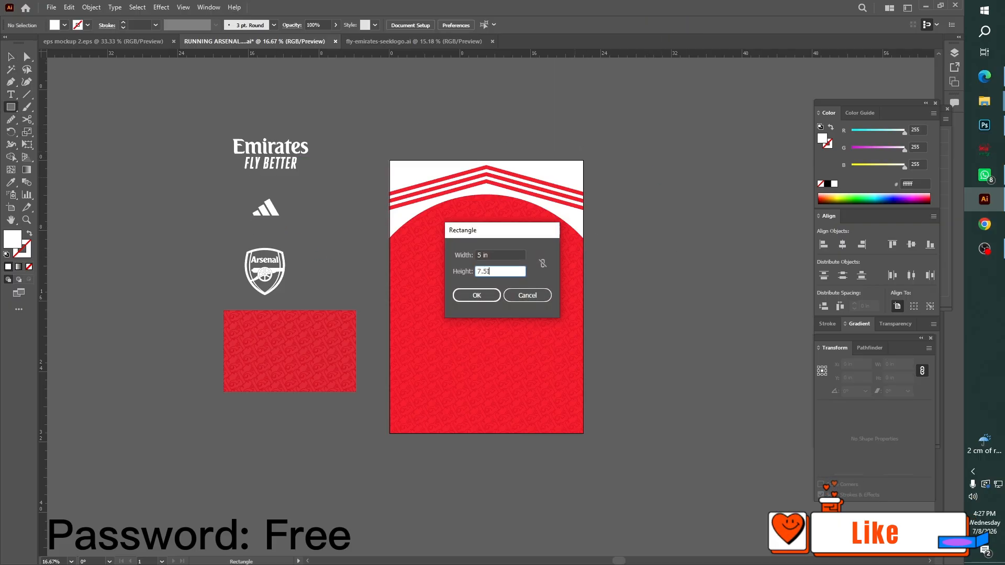
pyautogui.write('.5')
pyautogui.press('Return')
pyautogui.click(448, 25)
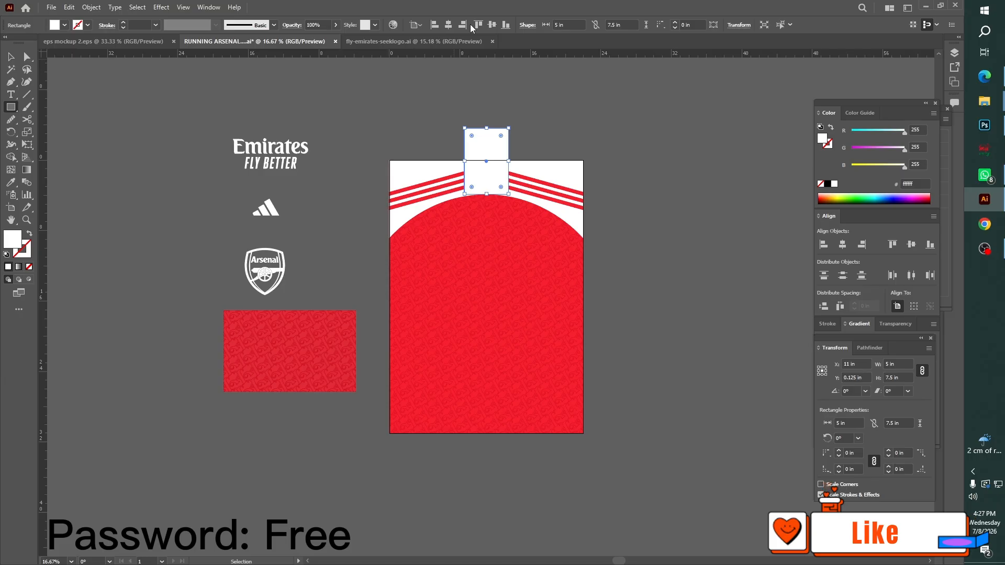
pyautogui.click(476, 25)
# - Move the Adidas logo onto the jersey beside the white rectangle's lower left corner and bring it to the front
pyautogui.moveTo(275, 212); pyautogui.dragTo(456, 237)
pyautogui.rightClick(456, 236)
pyautogui.click(618, 366)
pyautogui.click(711, 343)
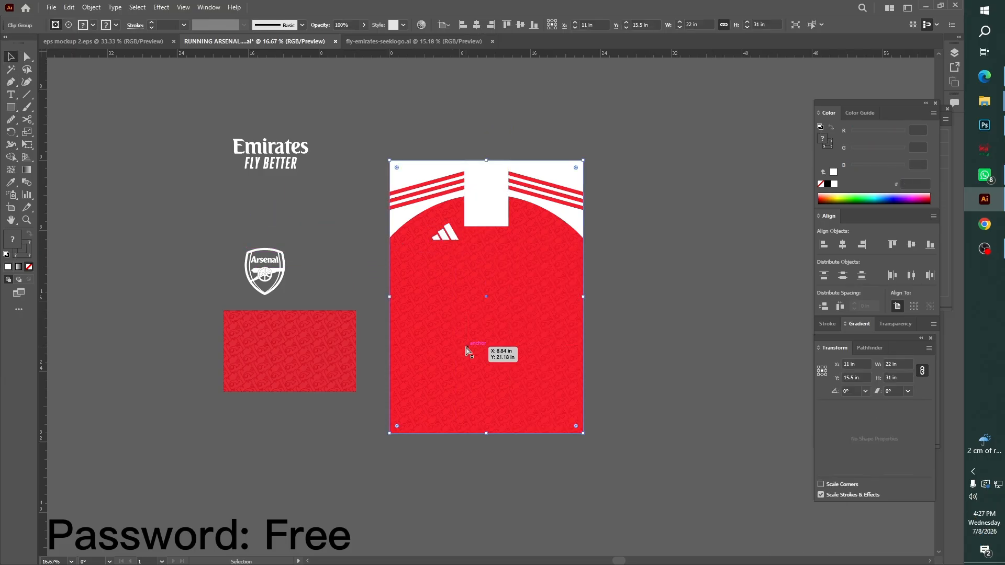
# - Place the Arsenal crest in front of the jersey near the white rectangle's lower right corner with a width of 3 in
pyautogui.hotkey('ctrl', '=')
pyautogui.moveTo(174, 252); pyautogui.dragTo(525, 256)
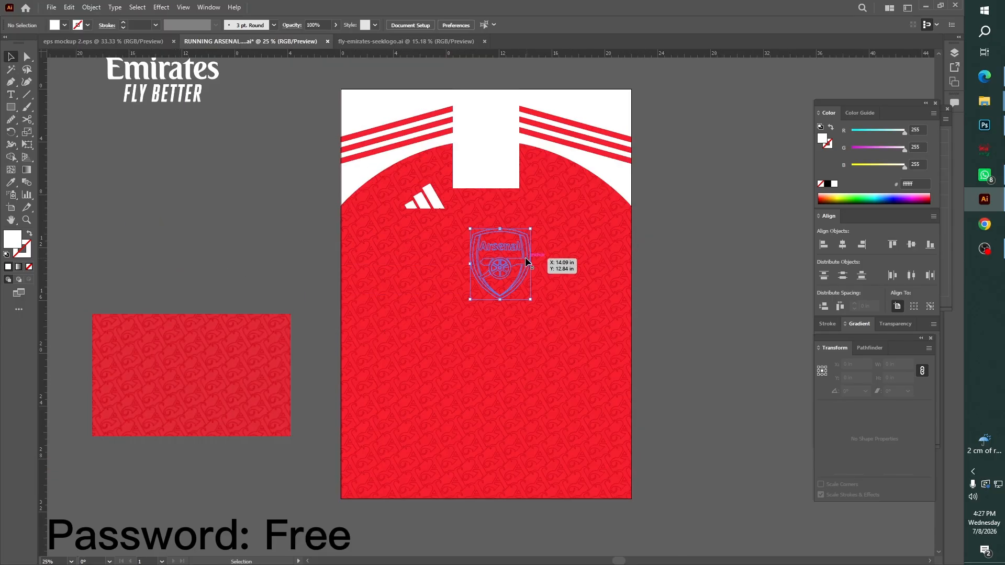
pyautogui.rightClick(526, 256)
pyautogui.click(680, 400)
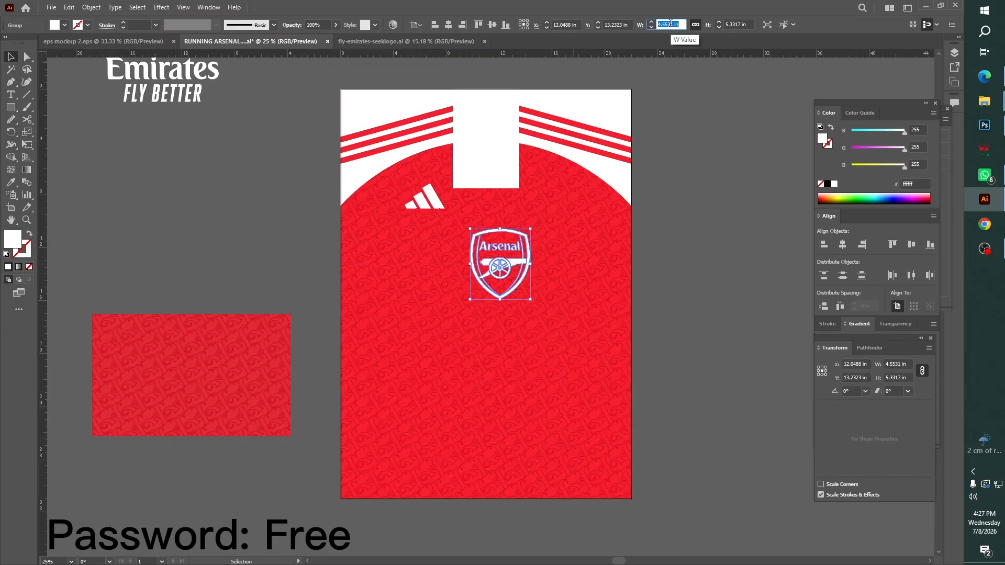
pyautogui.press('Return')
pyautogui.click(686, 313)
pyautogui.moveTo(515, 258); pyautogui.dragTo(553, 204)
pyautogui.click(293, 118)
# - Place the Emirates Fly Better logo in front of the jersey, horizontally centered on the chest, with a width of 10 in
pyautogui.scroll(2, 155, 161)
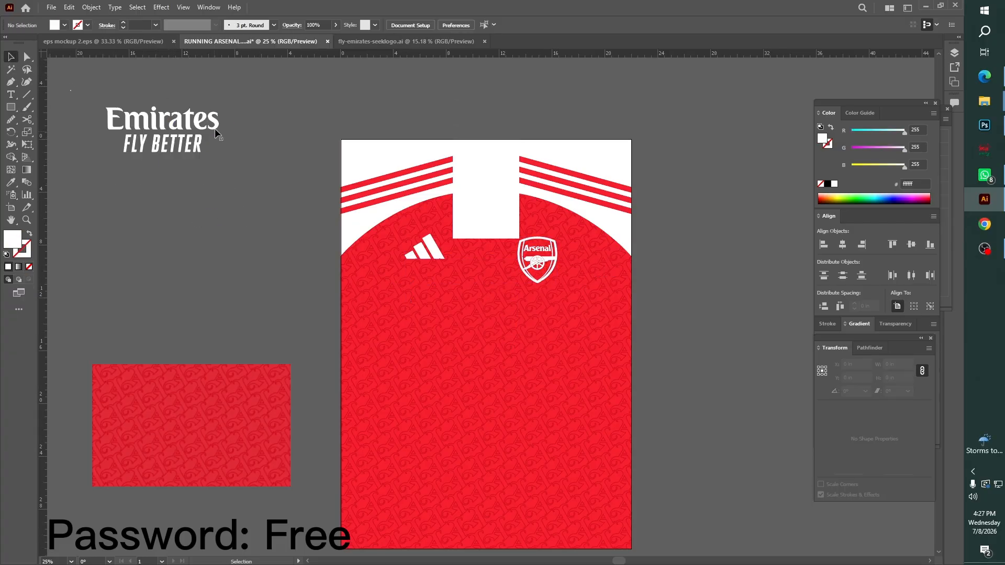
pyautogui.moveTo(215, 127); pyautogui.dragTo(523, 349)
pyautogui.rightClick(523, 349)
pyautogui.moveTo(554, 493)
pyautogui.click(662, 495)
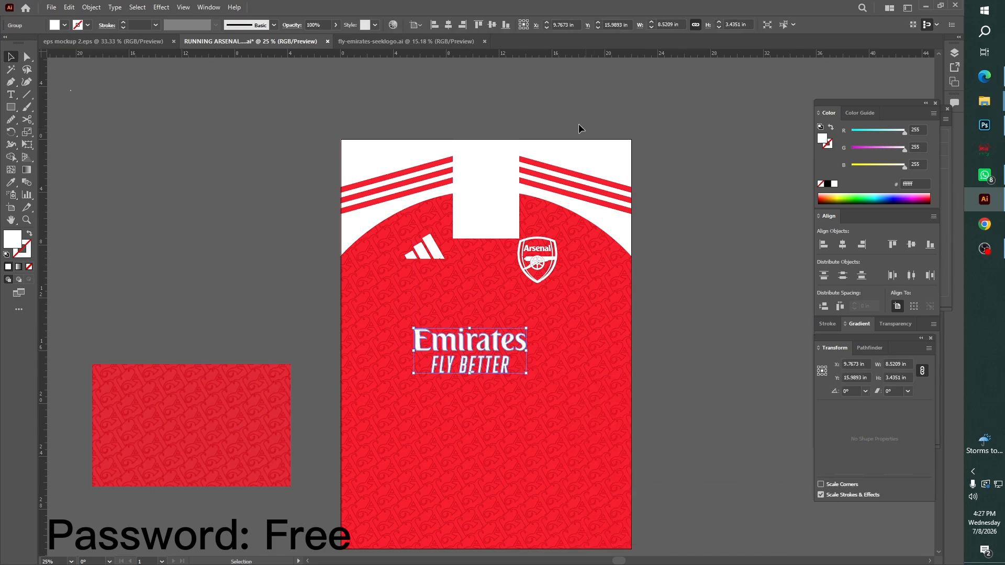
pyautogui.click(448, 27)
pyautogui.write('10')
pyautogui.press('Return')
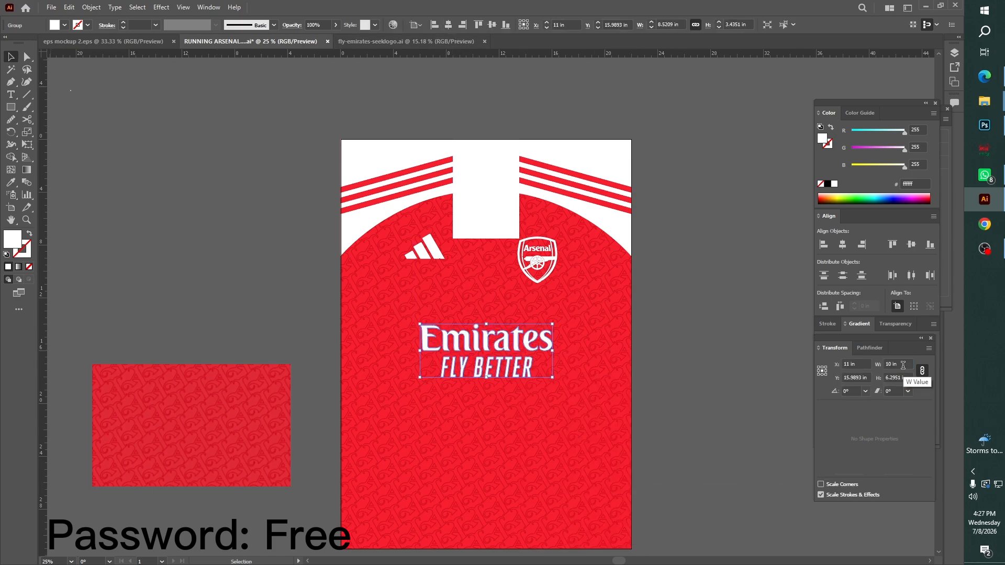
# - Set the Arsenal crest's height to 3 in and fit it against the white rectangle's lower right corner
pyautogui.click(538, 258)
pyautogui.hotkey('ctrl', '=')
pyautogui.hotkey('ctrl', '=')
pyautogui.hotkey('ctrl', '=')
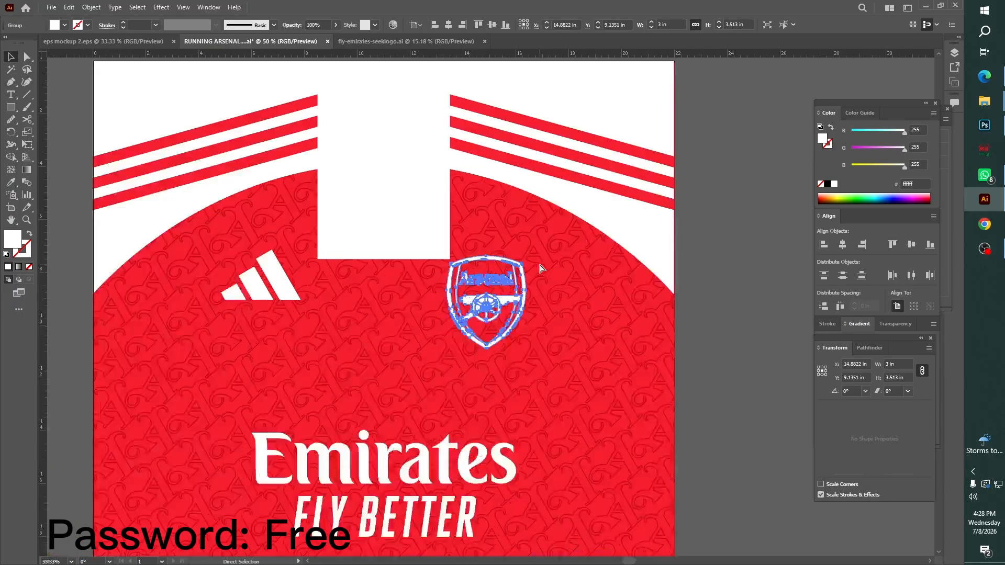
pyautogui.click(558, 265)
pyautogui.moveTo(489, 308); pyautogui.dragTo(493, 315)
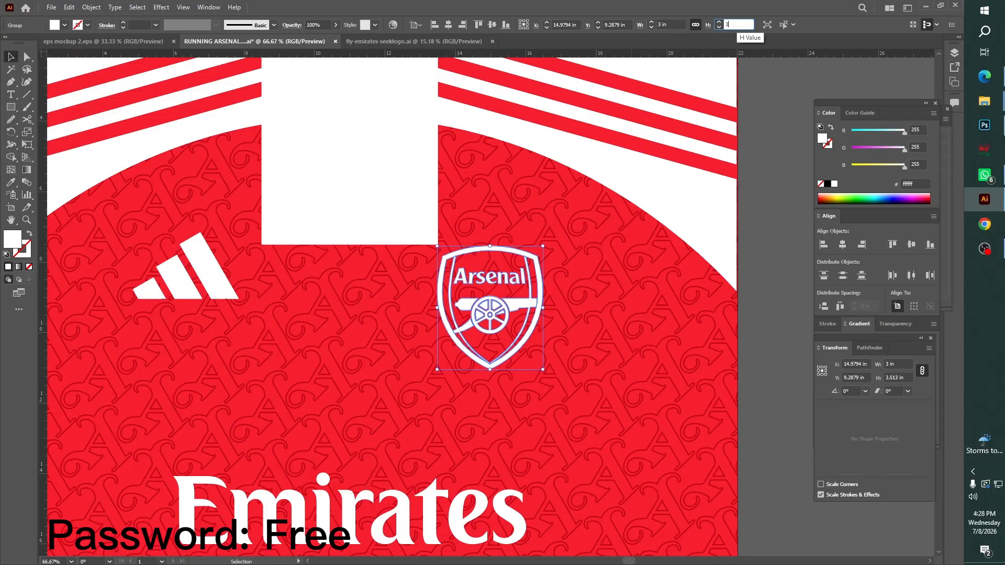
pyautogui.press('Return')
pyautogui.moveTo(521, 314); pyautogui.dragTo(515, 304)
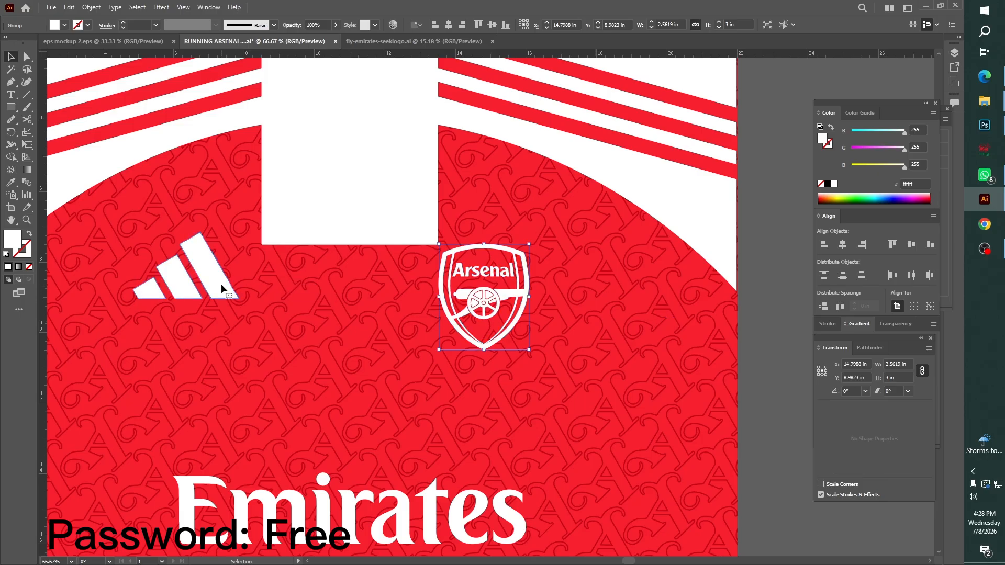
# - Move the Adidas logo against the white rectangle's lower left corner and align it vertically centered with the Arsenal crest
pyautogui.moveTo(221, 283); pyautogui.dragTo(245, 295)
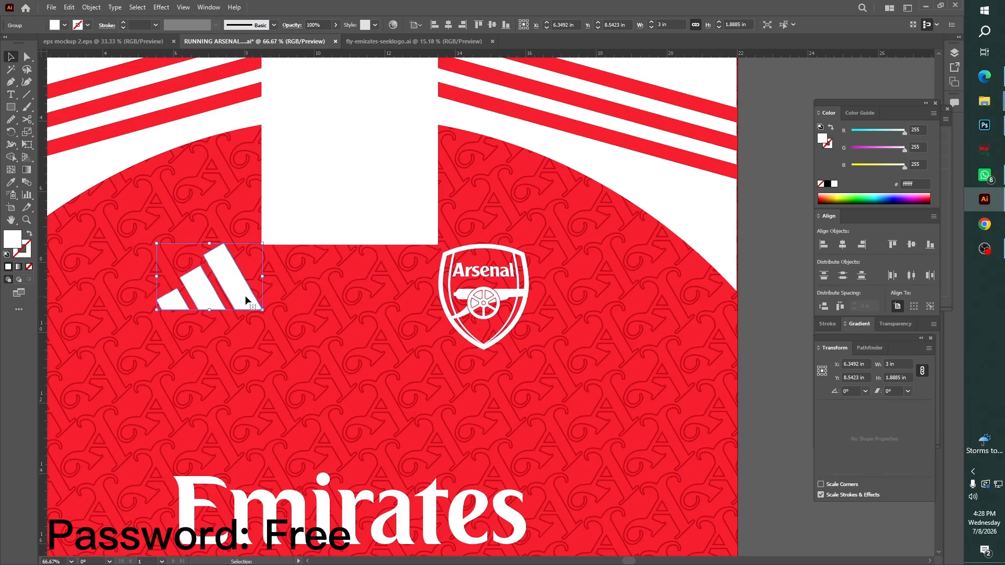
pyautogui.keyDown('shift'); pyautogui.click(495, 289); pyautogui.keyUp('shift')
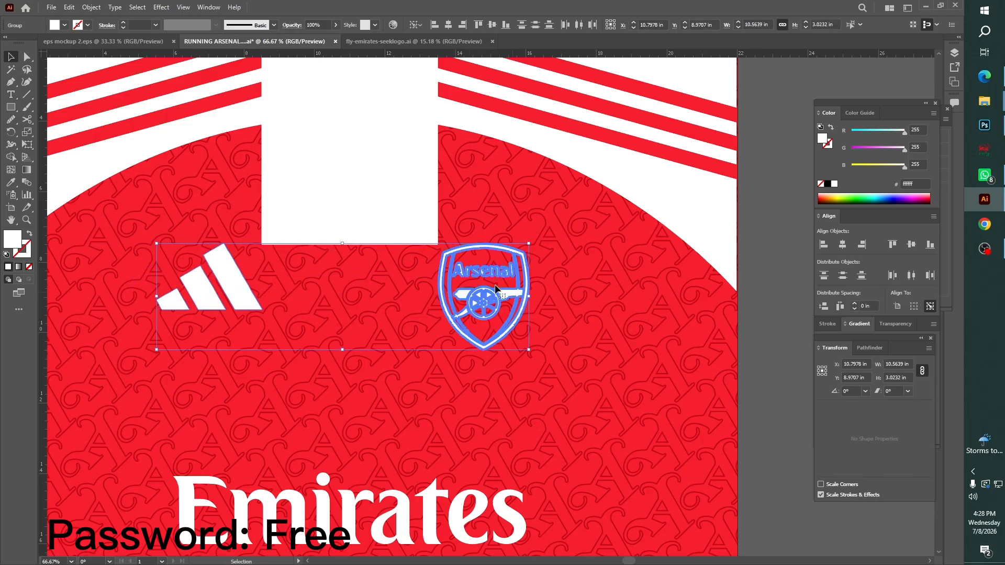
pyautogui.click(495, 26)
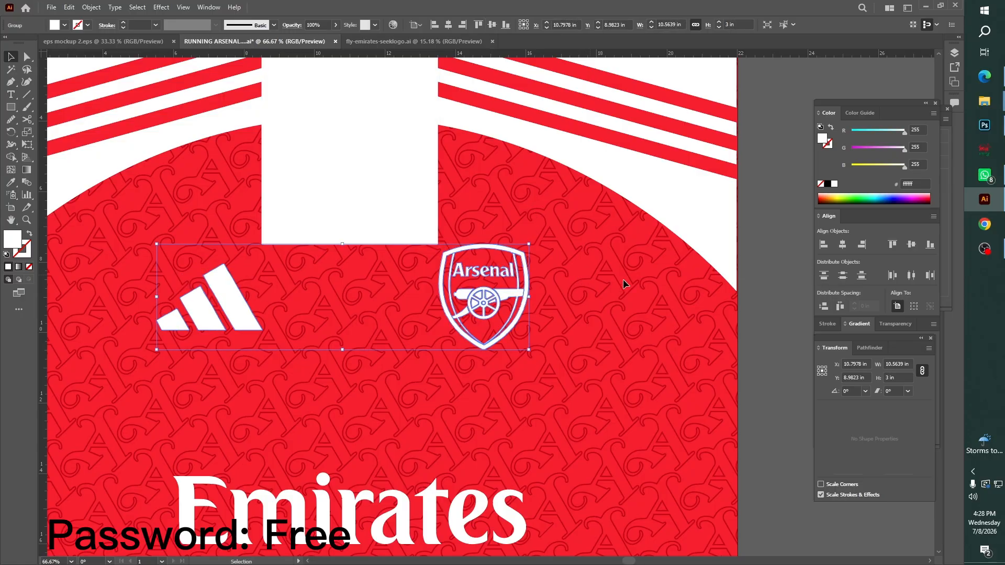
pyautogui.click(752, 284)
# - Move the white 5 by 7.5 in rectangle off the jersey to the empty area on its right
pyautogui.hotkey('ctrl', '-')
pyautogui.hotkey('ctrl', '-')
pyautogui.moveTo(404, 148); pyautogui.dragTo(708, 213)
# - Unlock the clip group that holds the jersey's stripes and patterned panel
pyautogui.click(641, 157)
pyautogui.rightClick(518, 155)
pyautogui.rightClick(559, 150)
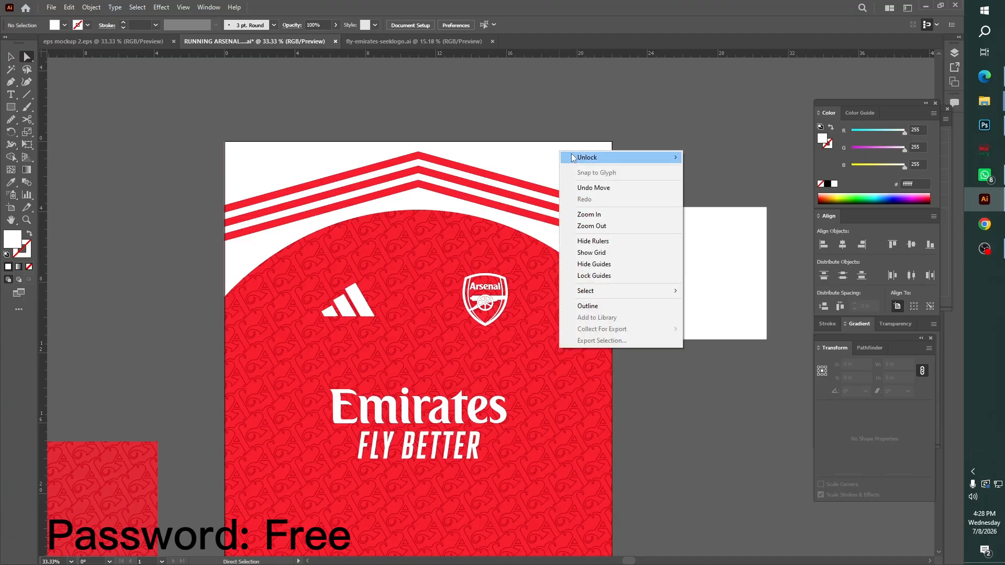
pyautogui.moveTo(571, 157)
pyautogui.click(700, 157)
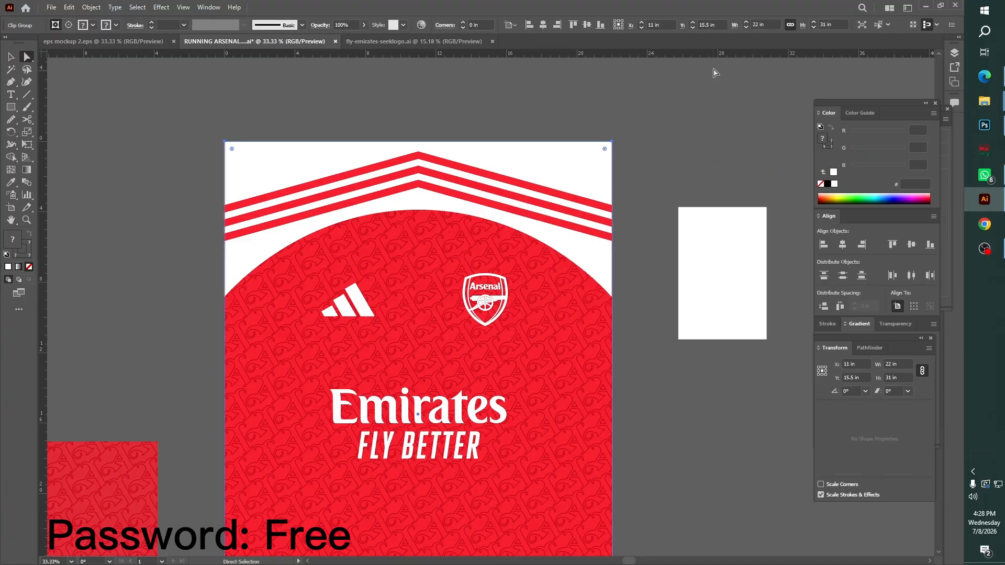
# - Try to scale the jersey clip group proportionally to a width of 23 in
pyautogui.press('Return')
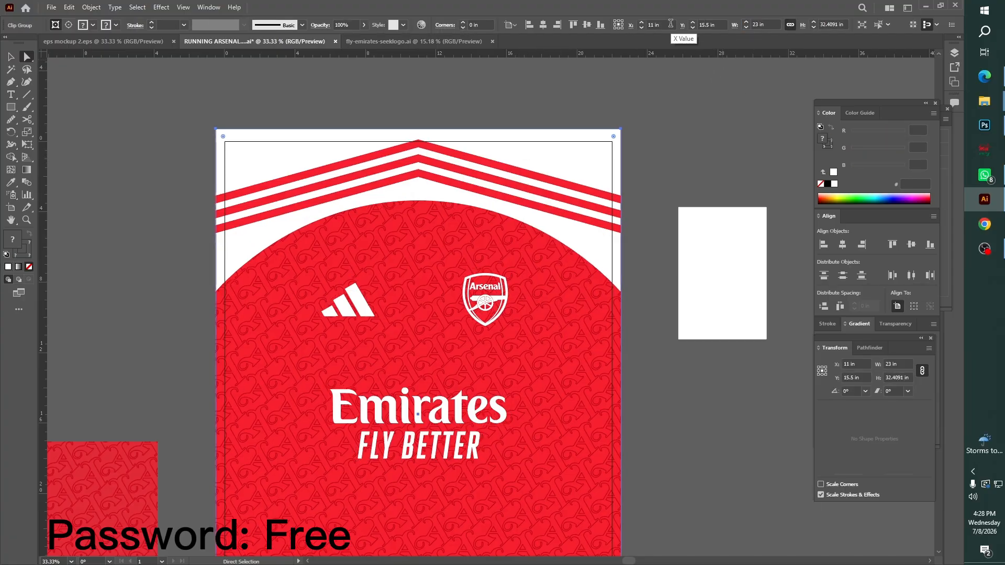
pyautogui.click(658, 127)
pyautogui.press('v')
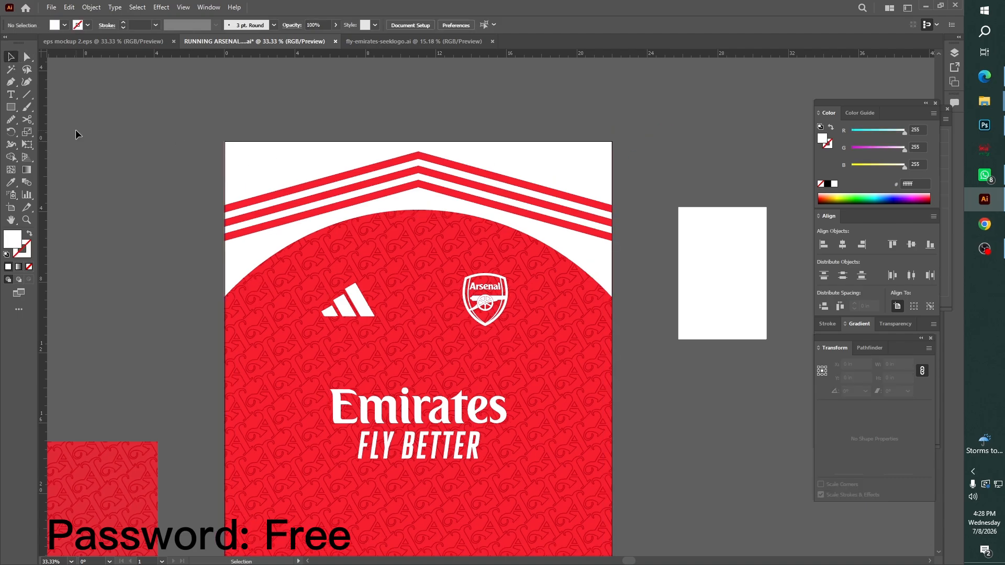
# - Delete the spare white rectangle, and group the front jersey artwork and duplicate it to the right of the original
pyautogui.hotkey('ctrl', '-')
pyautogui.click(587, 315)
pyautogui.press('Delete')
pyautogui.moveTo(687, 412); pyautogui.dragTo(562, 335)
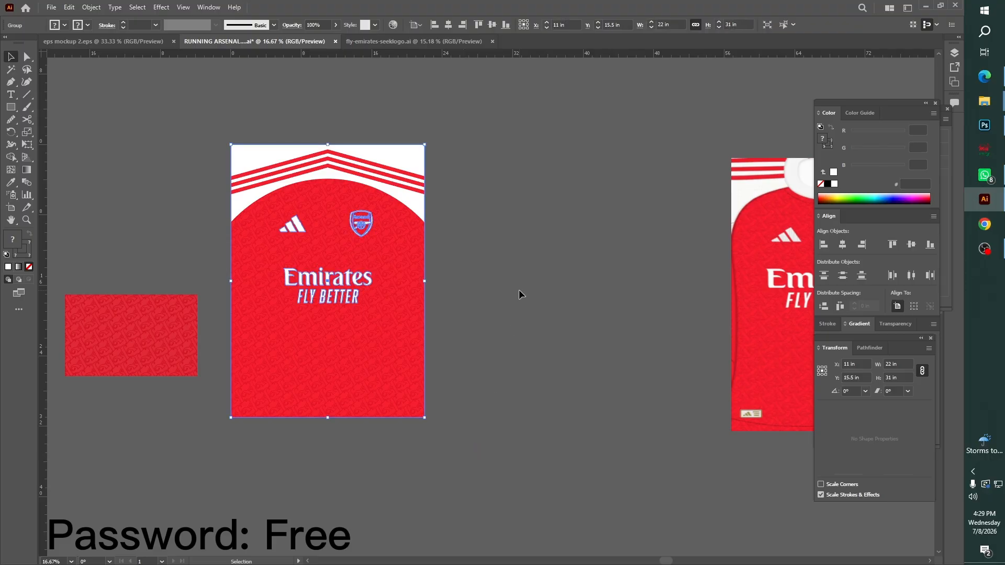
pyautogui.moveTo(350, 340); pyautogui.dragTo(569, 324)
# - Ungroup the copied jersey and delete its Emirates, Adidas and Arsenal logos
pyautogui.rightClick(684, 231)
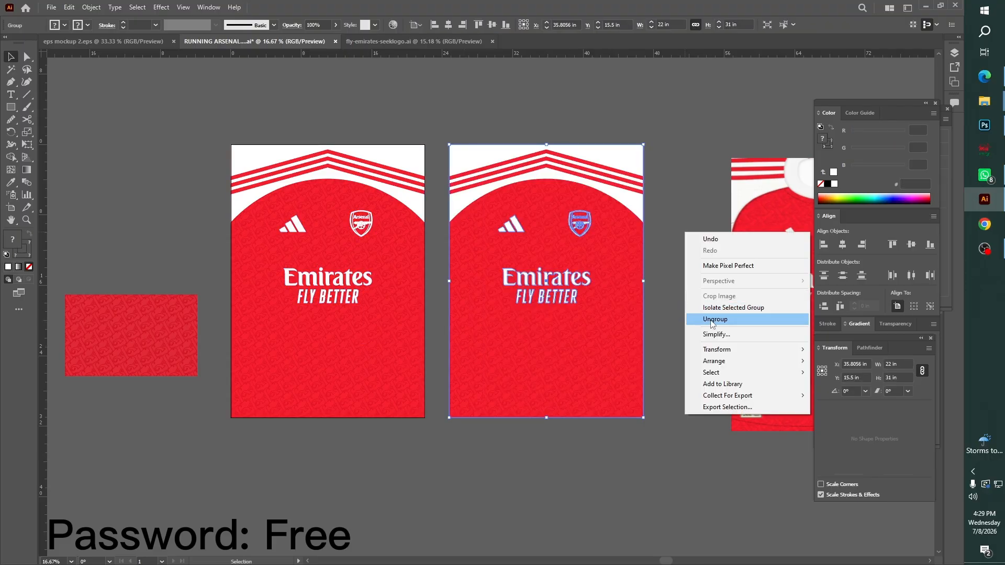
pyautogui.click(712, 320)
pyautogui.click(687, 314)
pyautogui.click(526, 291)
pyautogui.press('Delete')
pyautogui.click(510, 230)
pyautogui.press('Delete')
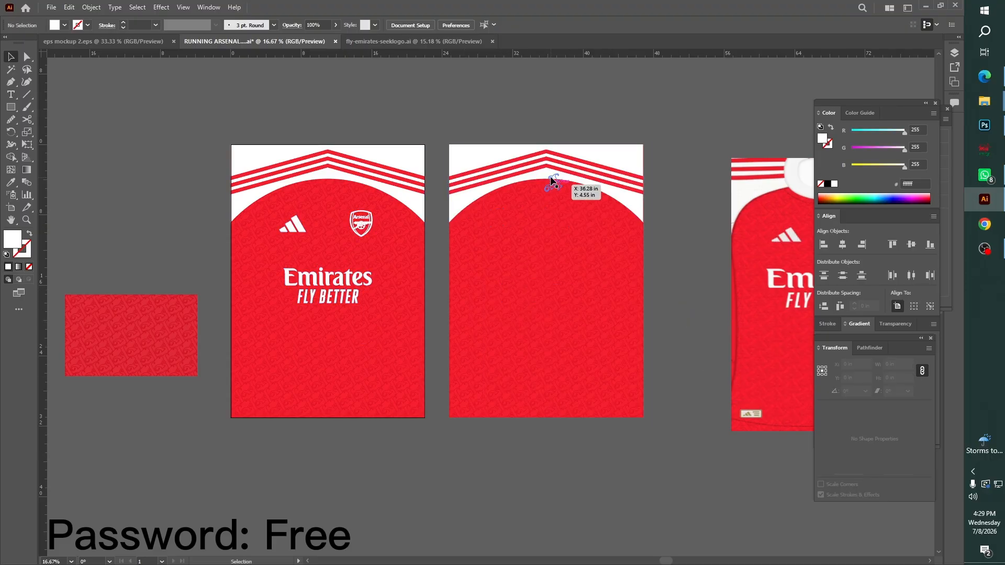
# - Release the copied jersey's clipping mask and delete its red chevron stripes and white shoulder shape
pyautogui.click(552, 168)
pyautogui.rightClick(552, 167)
pyautogui.click(592, 253)
pyautogui.click(686, 173)
pyautogui.click(623, 186)
pyautogui.press('Delete')
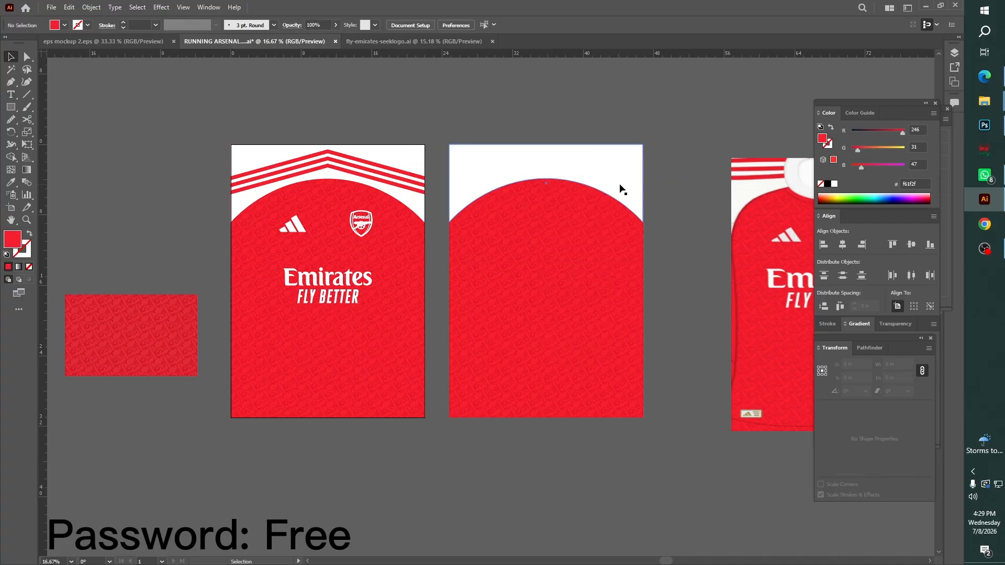
pyautogui.click(621, 186)
pyautogui.press('Delete')
# - Group the remaining red patterned artwork of the copied jersey as the back panel
pyautogui.moveTo(517, 107); pyautogui.dragTo(616, 481)
pyautogui.hotkey('ctrl', 'g')
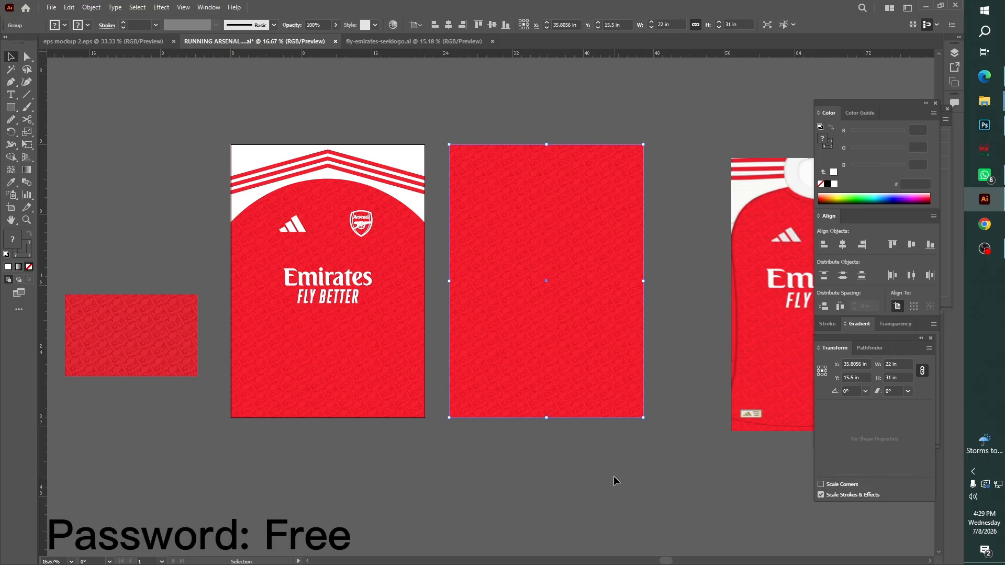
pyautogui.click(607, 472)
# - Scale the white SAKA name and number 7 down to about 9.8 in wide and place them on the red back panel
pyautogui.hotkey('ctrl', '-')
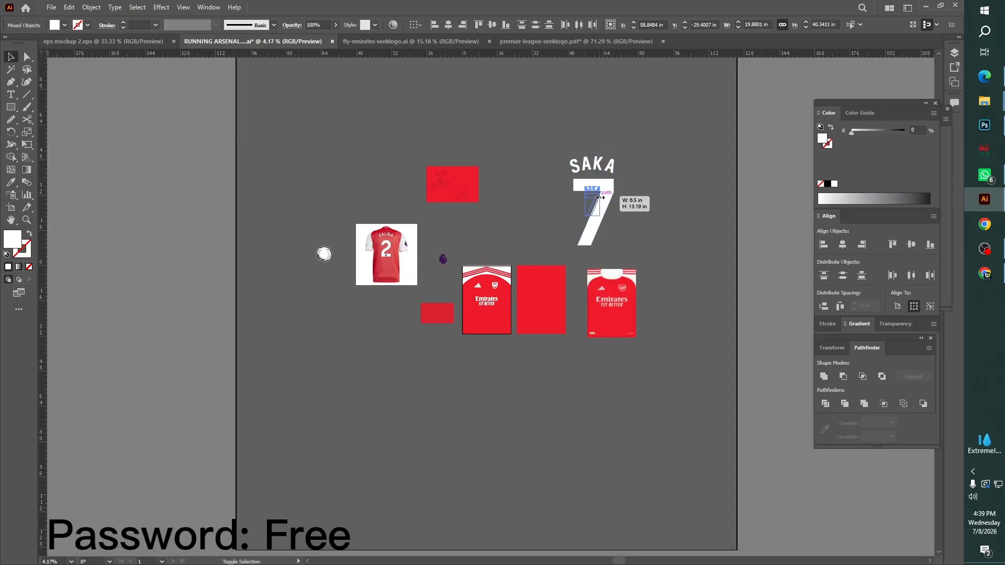
pyautogui.moveTo(609, 202); pyautogui.dragTo(544, 303)
pyautogui.hotkey('ctrl', '+')
pyautogui.hotkey('ctrl', '+')
pyautogui.hotkey('ctrl', '+')
pyautogui.hotkey('ctrl', '+')
pyautogui.hotkey('ctrl', '+')
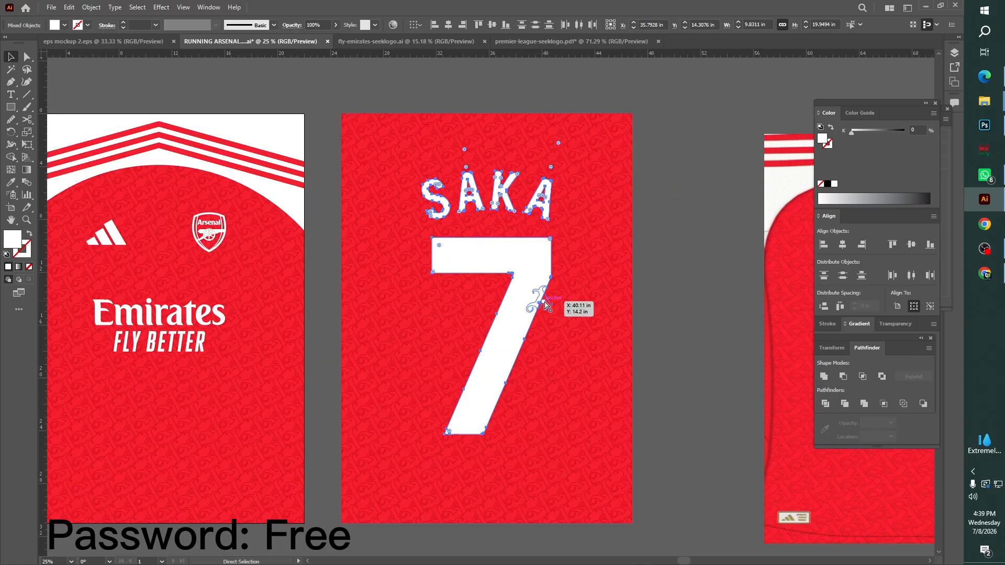
# - Set the SAKA name's width to 10 in
pyautogui.click(539, 198)
pyautogui.click(893, 323)
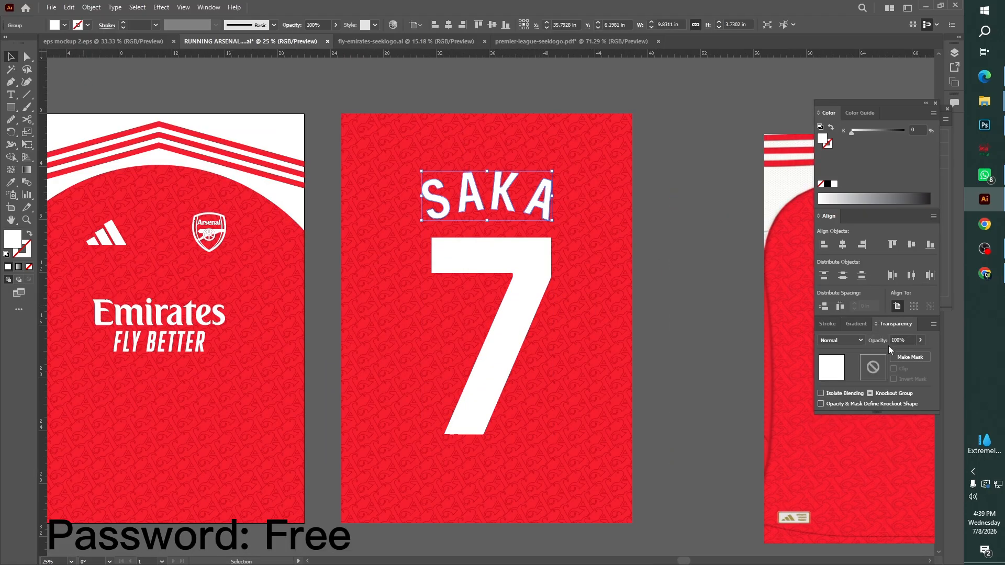
pyautogui.click(680, 295)
pyautogui.click(555, 205)
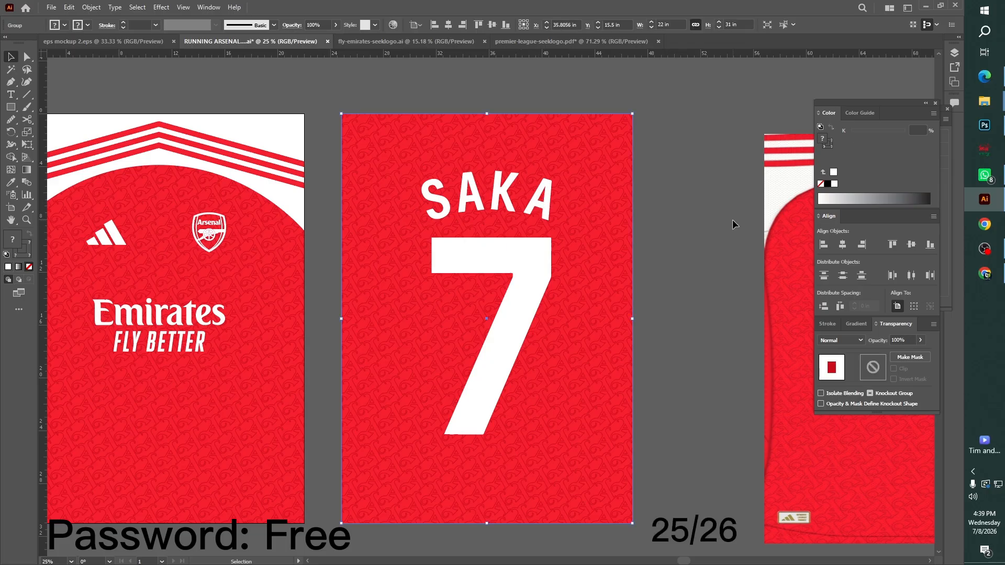
pyautogui.click(733, 224)
pyautogui.click(549, 204)
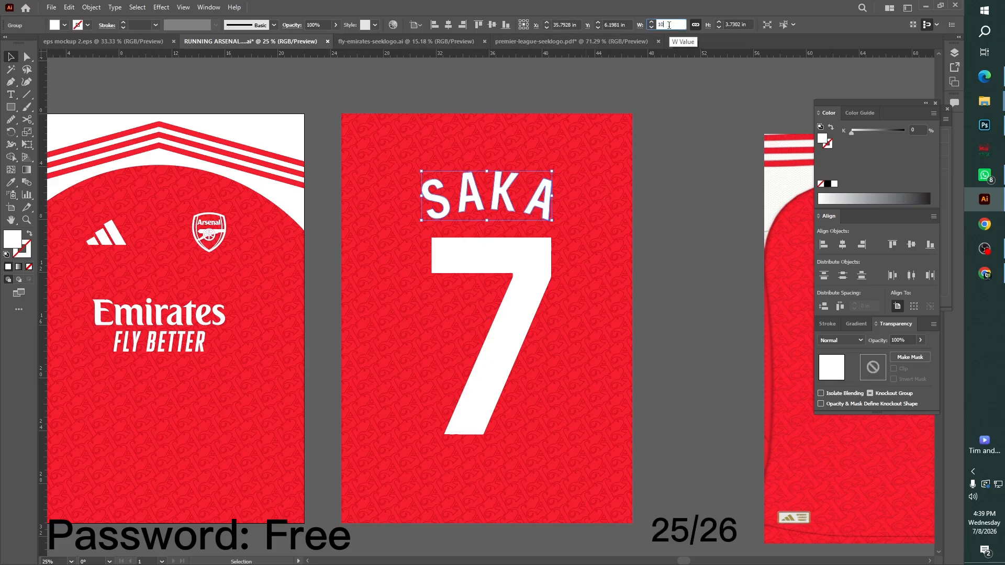
# - Set the number 7's width to 7 in, keeping its proportions
pyautogui.click(523, 269)
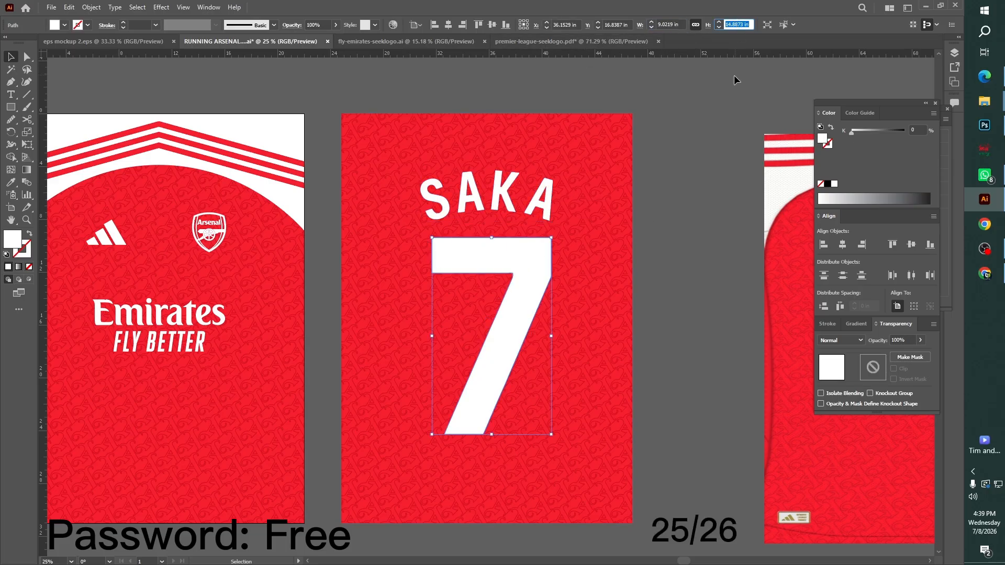
pyautogui.write('7')
pyautogui.press('Return')
pyautogui.click(718, 253)
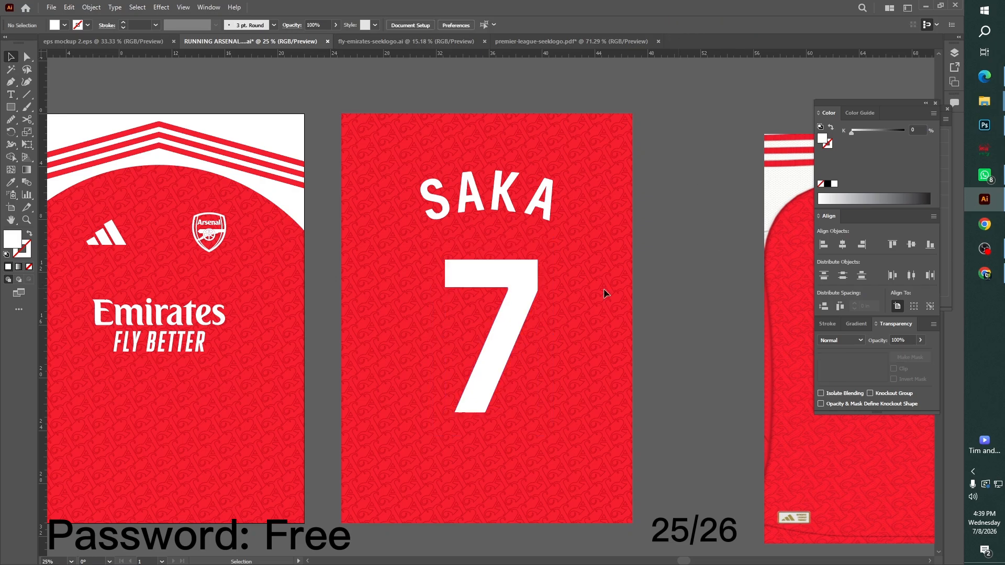
# - Move the number 7 slightly up toward the SAKA name and group the name and number together
pyautogui.moveTo(511, 298)
pyautogui.mouseDown()
pyautogui.moveTo(547, 281)
pyautogui.moveTo(513, 285)
pyautogui.mouseUp()
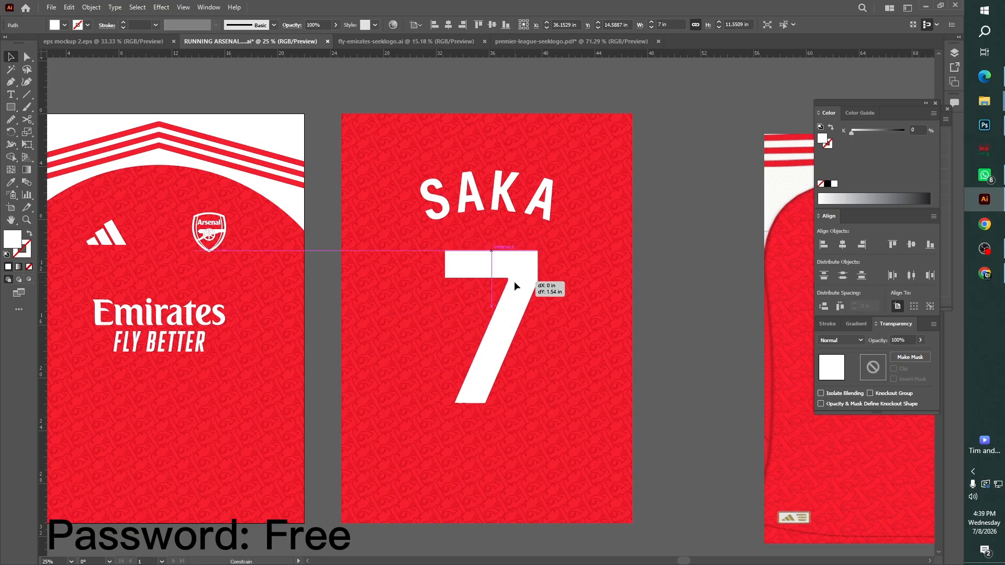
pyautogui.keyDown('shift'); pyautogui.click(513, 208); pyautogui.keyUp('shift')
pyautogui.click(676, 290)
pyautogui.click(523, 258)
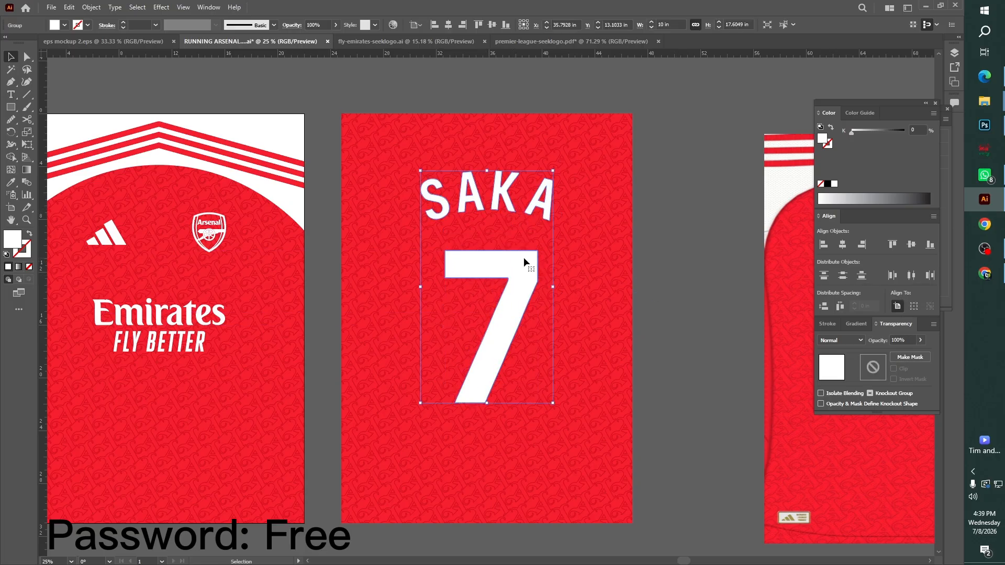
# - Ungroup the name and number on the red back panel and centre SAKA and the 7 horizontally on each other
pyautogui.rightClick(675, 232)
pyautogui.click(705, 320)
pyautogui.click(701, 319)
pyautogui.click(520, 269)
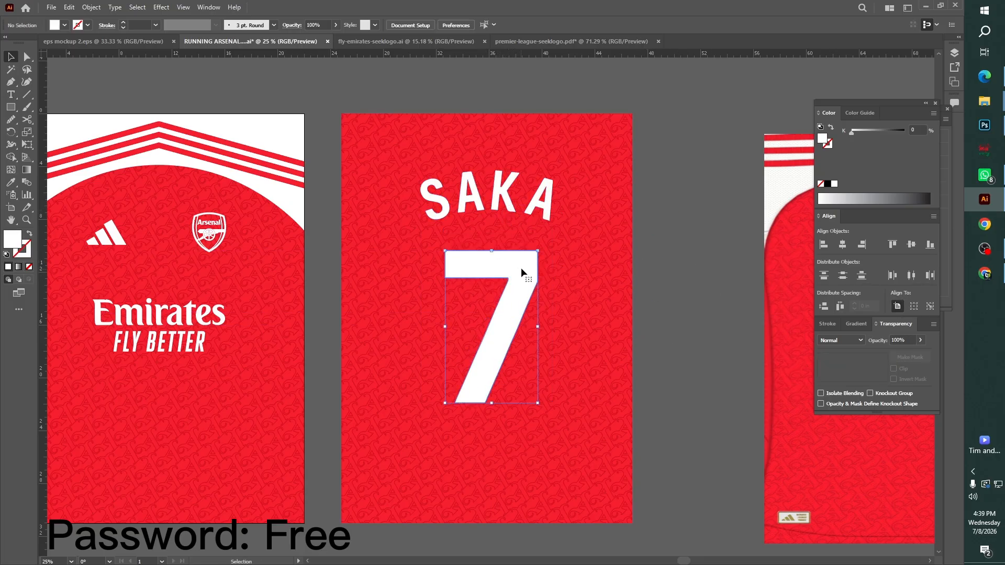
pyautogui.keyDown('shift'); pyautogui.click(524, 199); pyautogui.keyUp('shift')
pyautogui.click(447, 27)
pyautogui.click(667, 218)
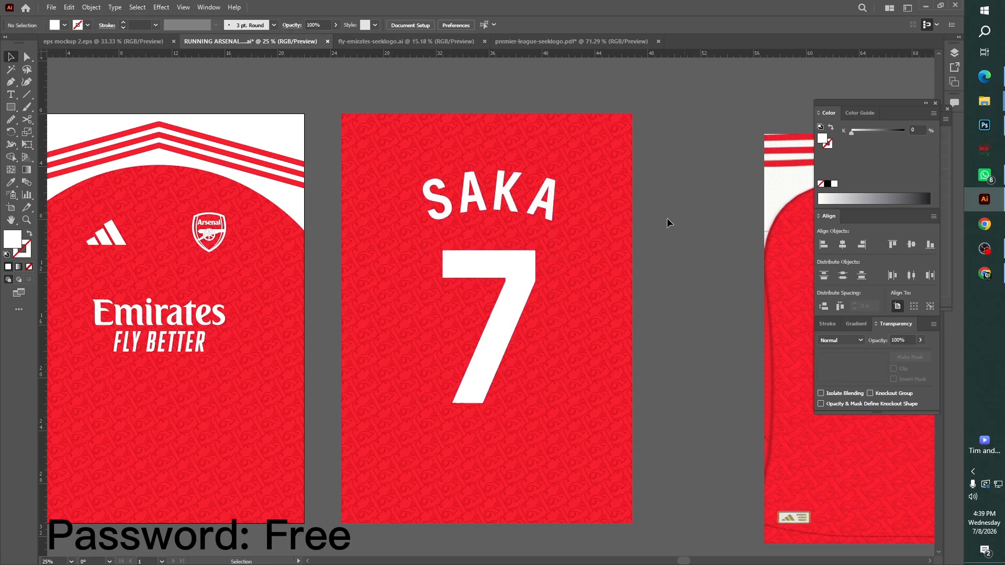
pyautogui.click(485, 116)
pyautogui.click(708, 294)
# - Draw a white sleeve rectangle 22 in wide below the front panel, matching its width, and set its height to 15 in
pyautogui.hotkey('ctrl', '-')
pyautogui.hotkey('ctrl', '-')
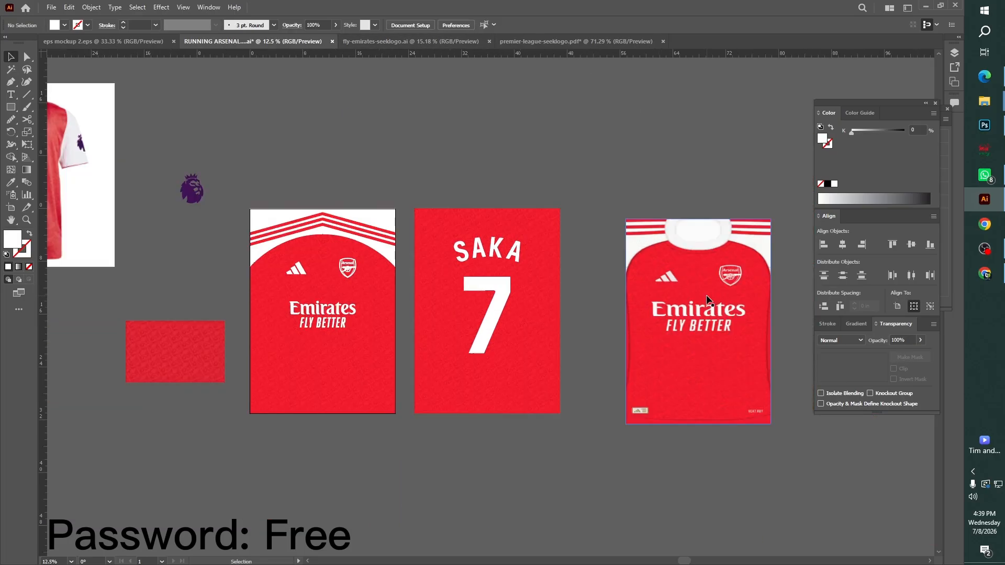
pyautogui.moveTo(307, 494); pyautogui.dragTo(609, 499)
pyautogui.moveTo(560, 377); pyautogui.dragTo(518, 406)
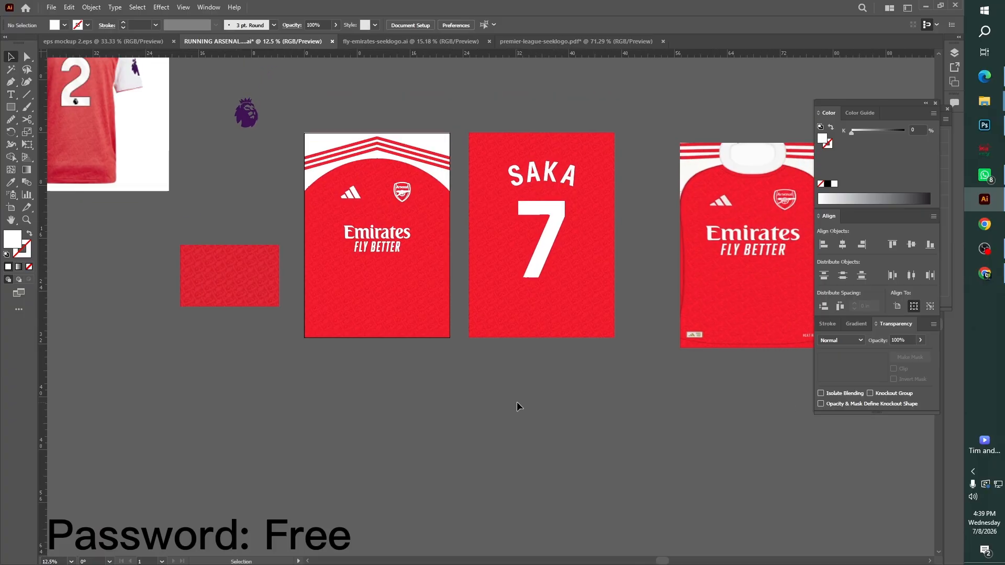
pyautogui.press('m')
pyautogui.moveTo(304, 362); pyautogui.dragTo(449, 445)
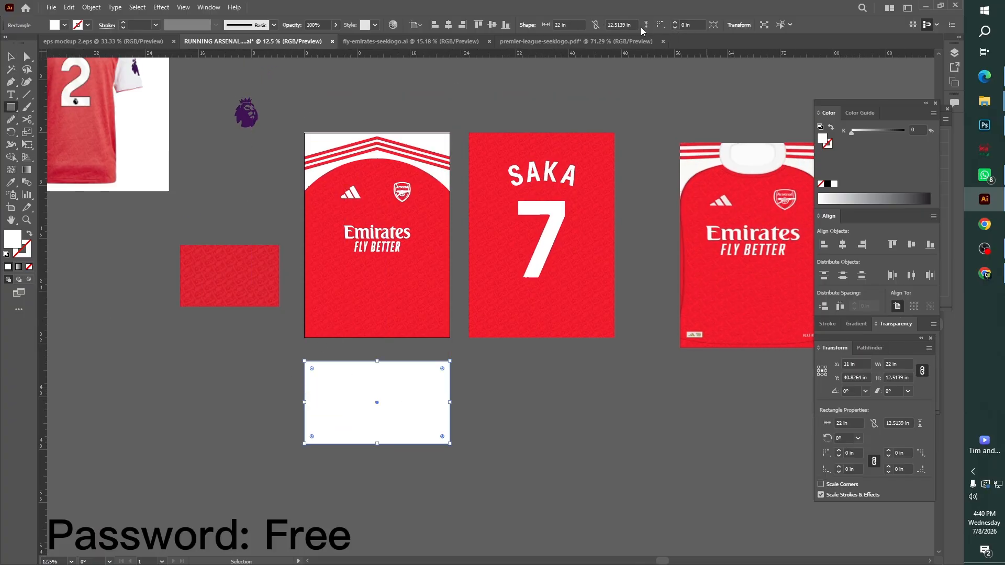
pyautogui.click(622, 25)
pyautogui.write('15')
pyautogui.press('Return')
pyautogui.hotkey('ctrl', '-')
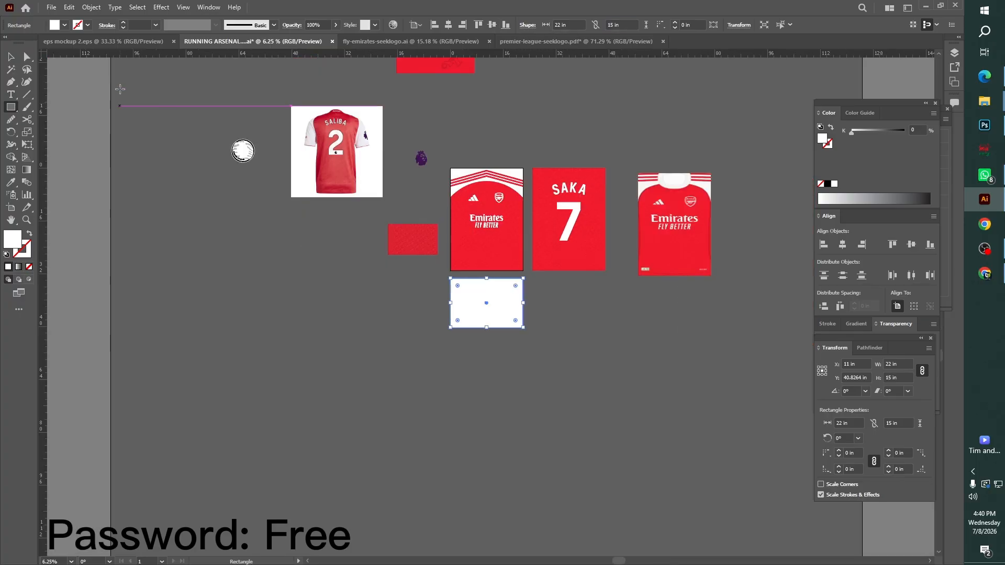
pyautogui.press('v')
pyautogui.click(426, 350)
pyautogui.click(484, 313)
pyautogui.hotkey('ctrl', '+')
pyautogui.hotkey('ctrl', '+')
pyautogui.hotkey('ctrl', '+')
pyautogui.hotkey('ctrl', '+')
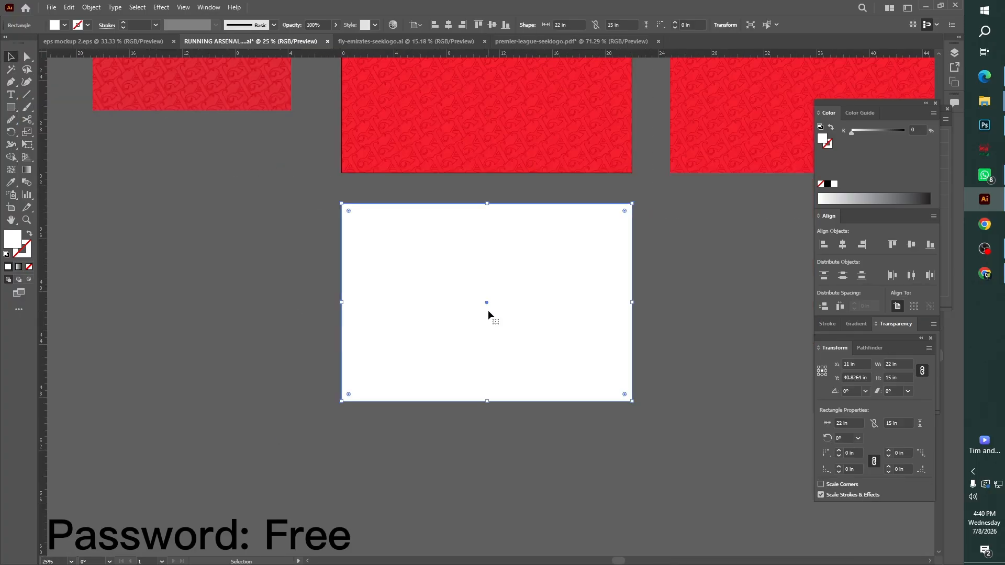
pyautogui.click(692, 319)
# - Place the purple Premier League lion logo on the white sleeve rectangle and bring it to the front
pyautogui.hotkey('ctrl', '-')
pyautogui.hotkey('ctrl', '-')
pyautogui.press('space')
pyautogui.moveTo(314, 224); pyautogui.dragTo(310, 328)
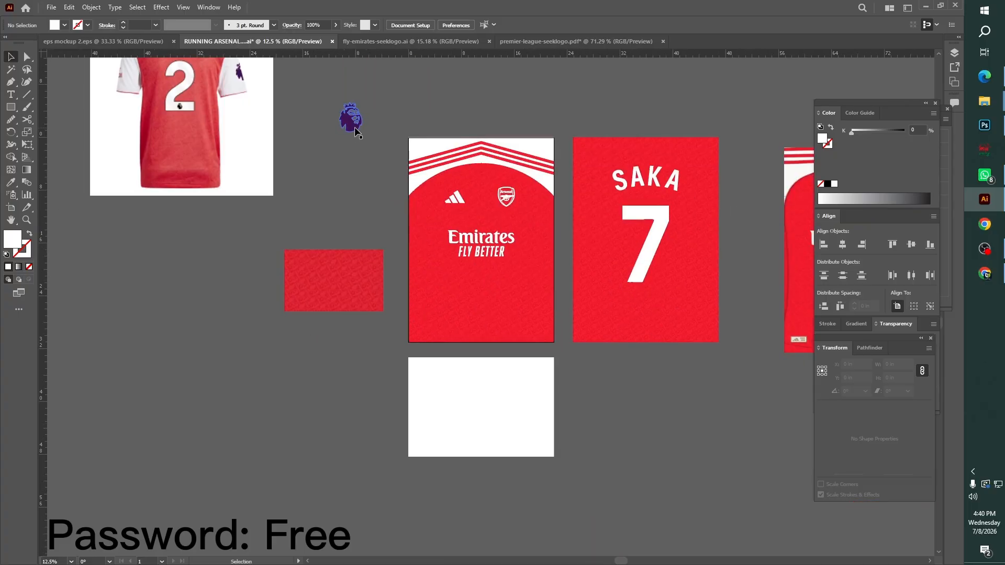
pyautogui.moveTo(459, 407); pyautogui.dragTo(486, 411)
pyautogui.rightClick(487, 411)
pyautogui.moveTo(511, 358)
pyautogui.click(652, 359)
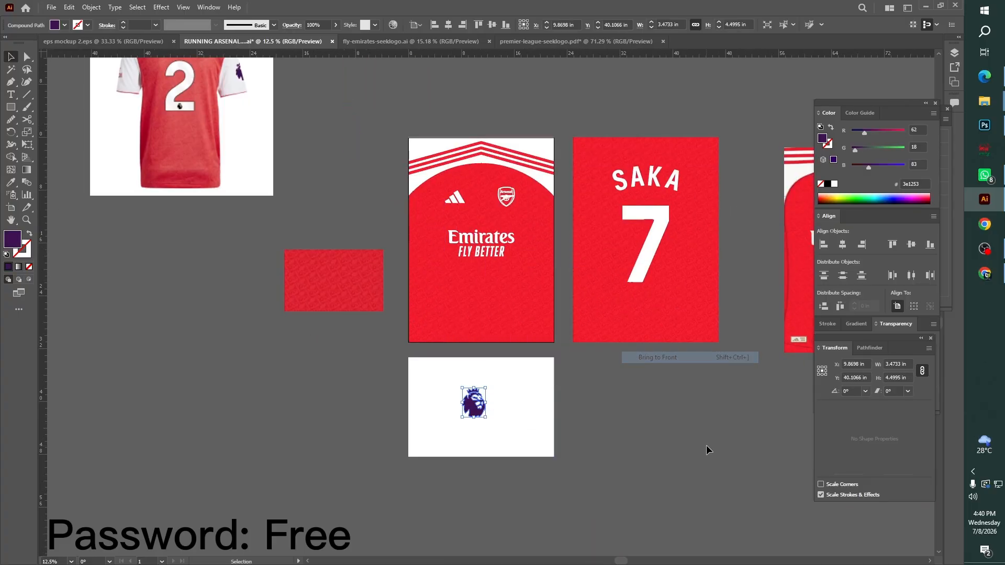
pyautogui.click(705, 446)
pyautogui.click(474, 404)
pyautogui.click(627, 411)
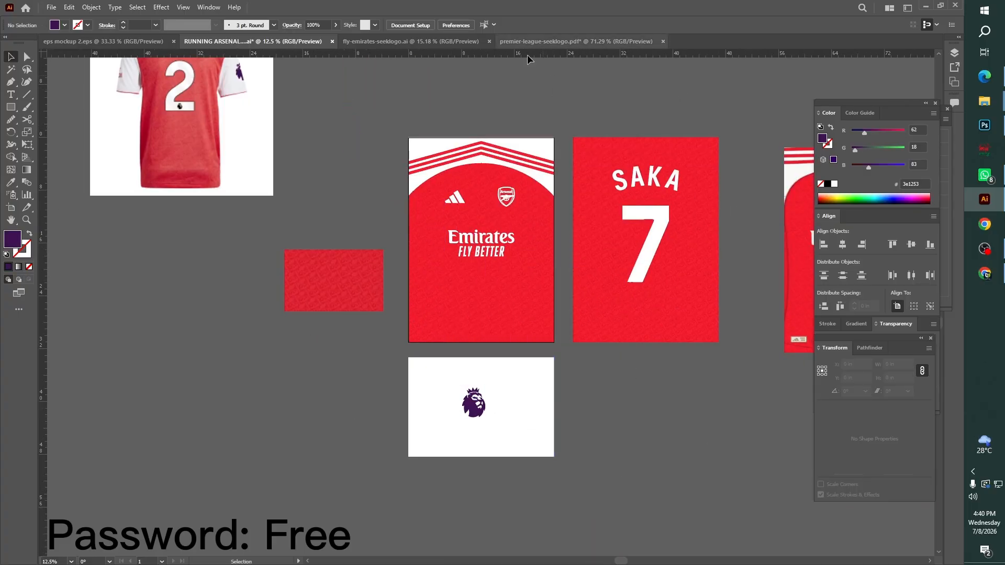
# - Centre the lion logo on the white sleeve rectangle, group them, and centre the group horizontally below the front panel
pyautogui.moveTo(586, 464); pyautogui.dragTo(384, 345)
pyautogui.click(449, 24)
pyautogui.click(492, 24)
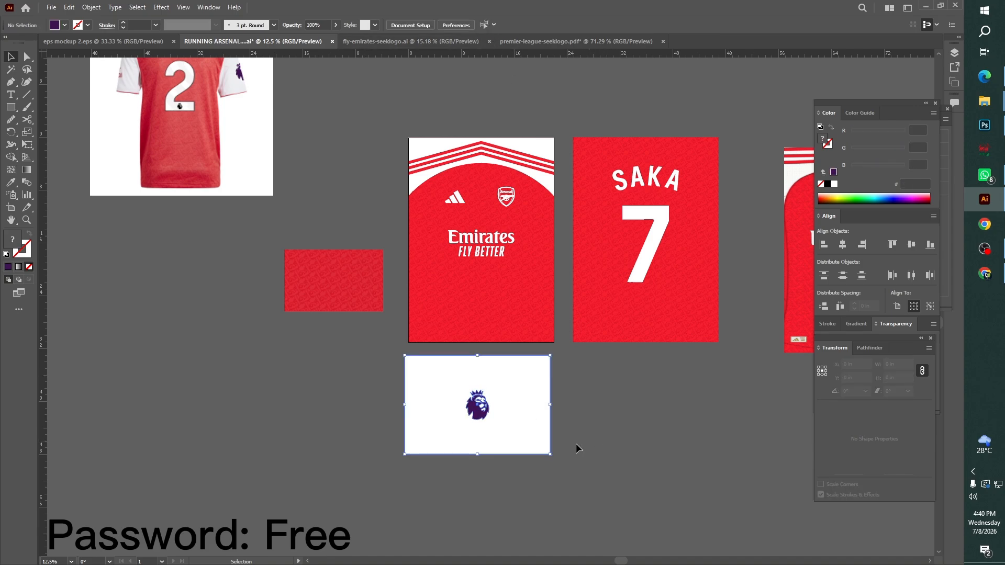
pyautogui.hotkey('ctrl', 'g')
pyautogui.click(447, 26)
pyautogui.hotkey('ctrl', '+')
pyautogui.hotkey('ctrl', '+')
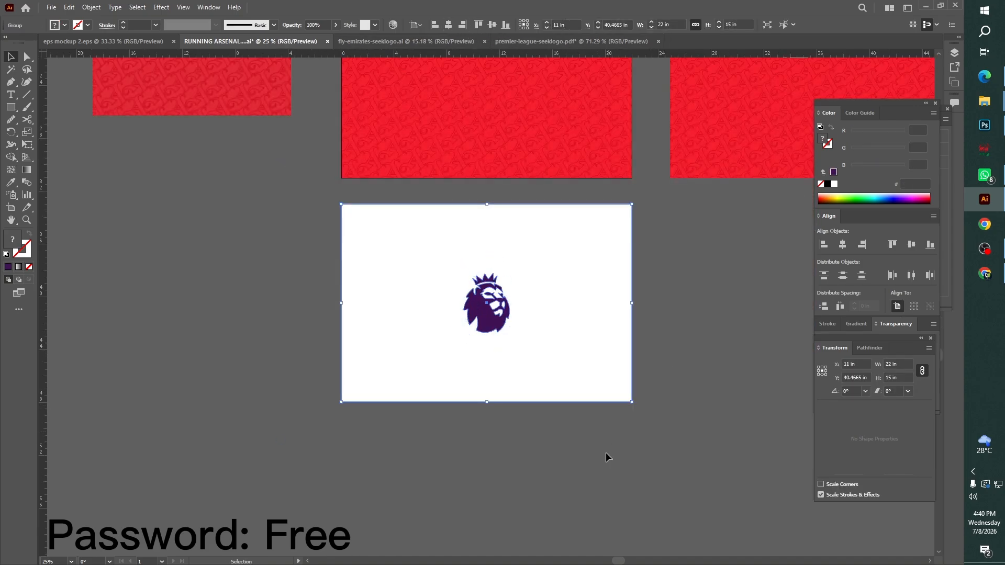
# - Draw a thin full-width band along the sleeve rectangle's lower edge and fill it with the red sampled from the front panel
pyautogui.click(605, 457)
pyautogui.click(11, 107)
pyautogui.moveTo(341, 382); pyautogui.dragTo(632, 404)
pyautogui.press('i')
pyautogui.click(406, 160)
pyautogui.press('v')
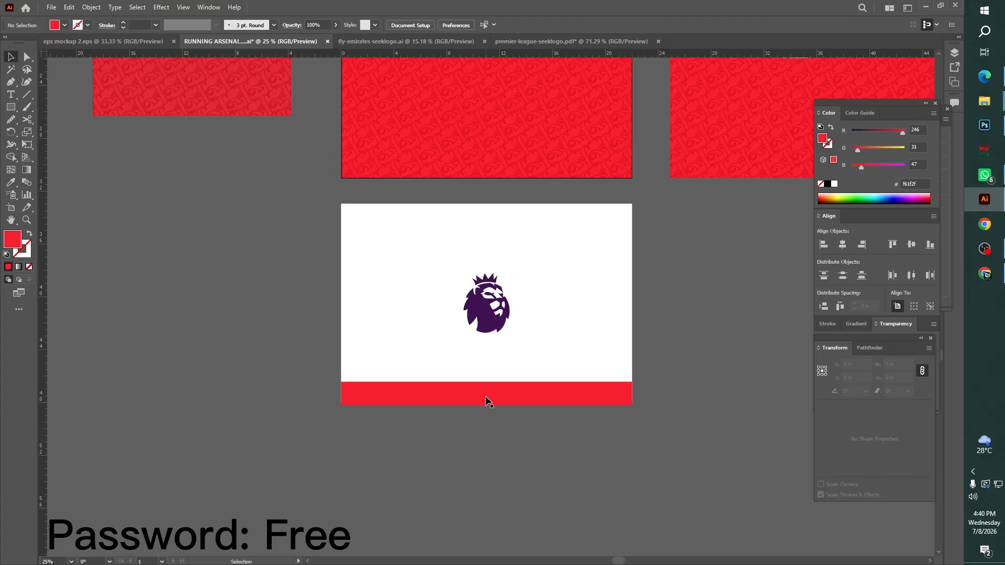
pyautogui.moveTo(488, 382); pyautogui.dragTo(488, 388)
# - Ungroup the sleeve rectangle from its logo and align the red band with the rectangle's bottom edge
pyautogui.moveTo(488, 416); pyautogui.dragTo(373, 330)
pyautogui.click(670, 340)
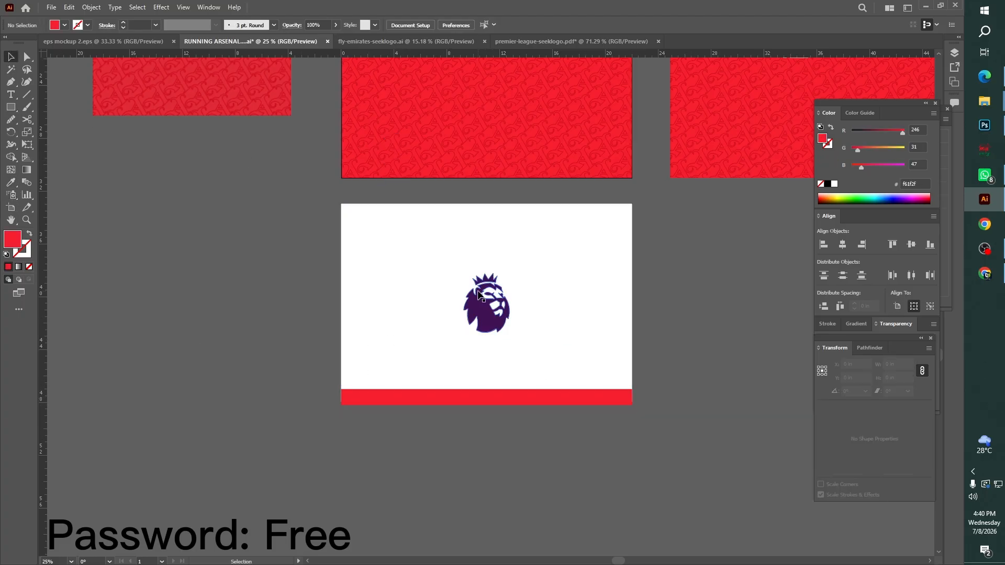
pyautogui.click(592, 319)
pyautogui.rightClick(692, 299)
pyautogui.click(720, 385)
pyautogui.moveTo(681, 459); pyautogui.dragTo(578, 352)
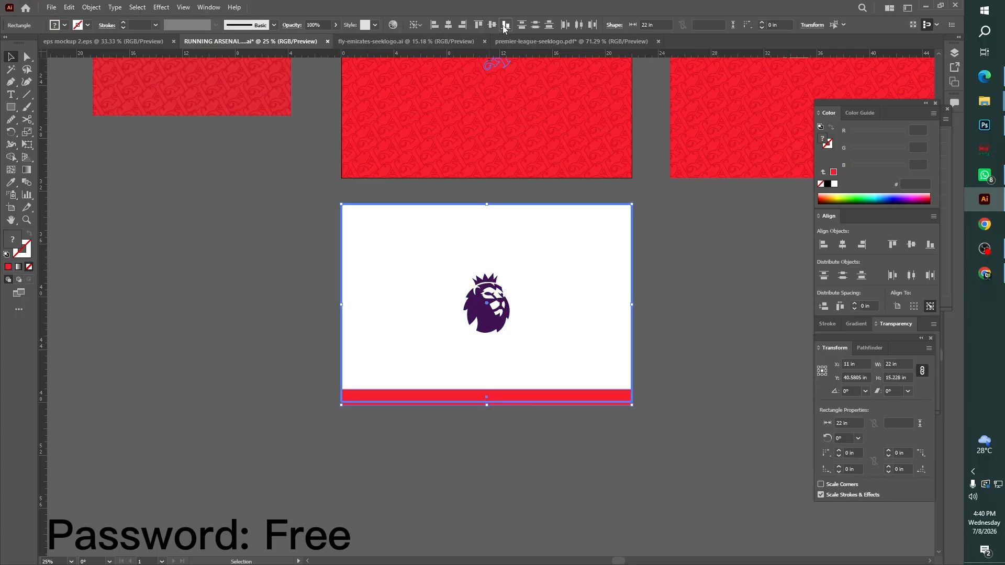
# - Set the red band's height to 1.75 in, realign it with the white rectangle's bottom edge and group the two
pyautogui.click(614, 395)
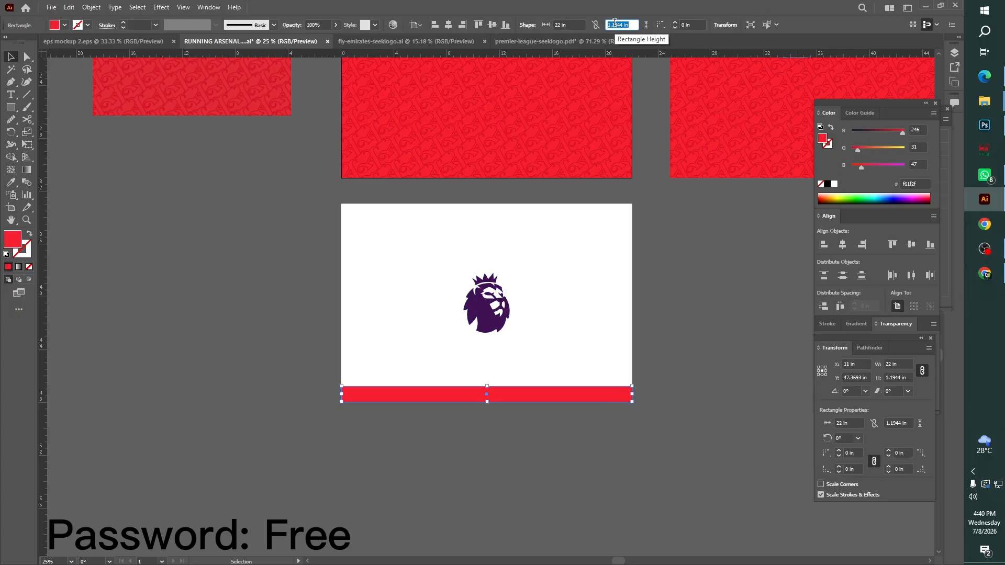
pyautogui.click(614, 24)
pyautogui.write('1.7')
pyautogui.press('Return')
pyautogui.moveTo(679, 363); pyautogui.dragTo(558, 461)
pyautogui.click(549, 351)
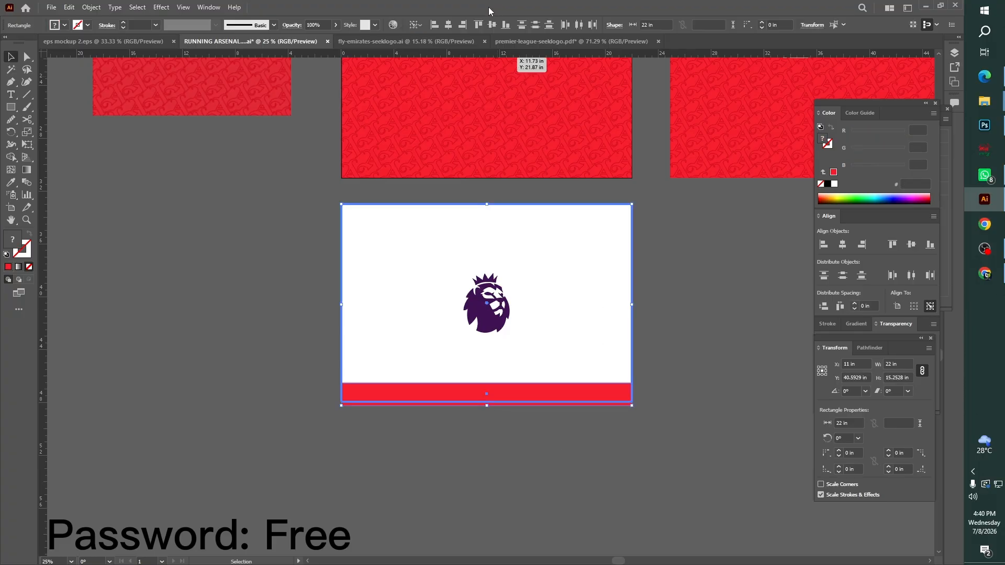
pyautogui.click(507, 28)
pyautogui.hotkey('ctrl', 'g')
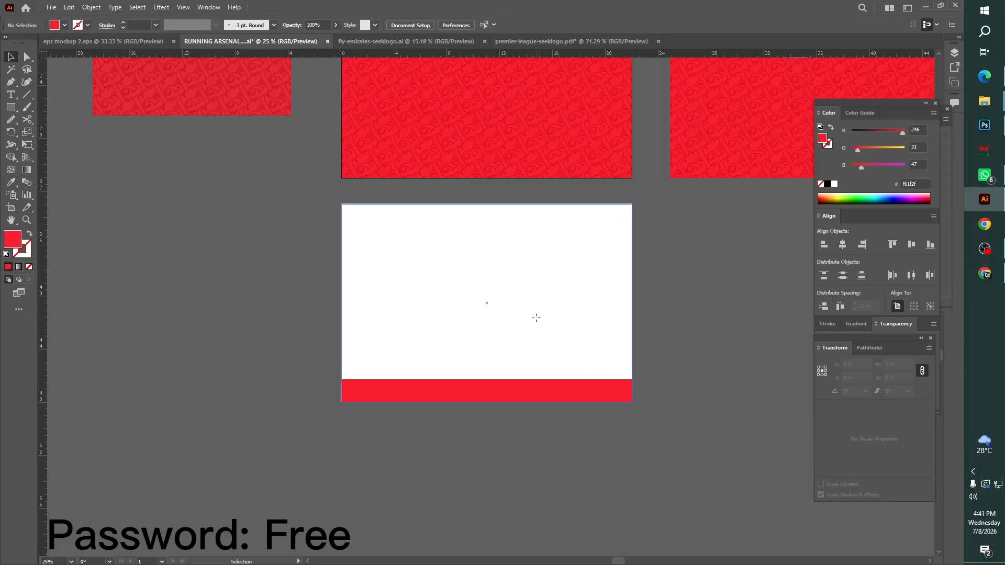
# - Send the white-and-red sleeve panel behind the lion logo and group the panel and logo together
pyautogui.rightClick(538, 318)
pyautogui.moveTo(562, 446)
pyautogui.click(686, 480)
pyautogui.moveTo(519, 470); pyautogui.dragTo(489, 316)
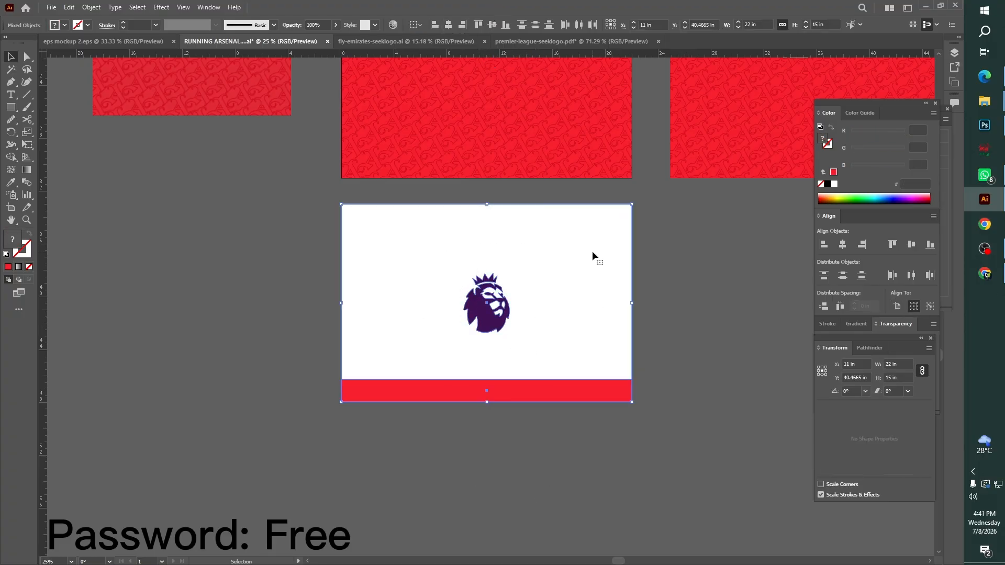
pyautogui.hotkey('ctrl', 'g')
# - Duplicate the finished sleeve panel and place the copy below the back panel
pyautogui.hotkey('ctrl', '-')
pyautogui.hotkey('ctrl', '-')
pyautogui.moveTo(779, 320); pyautogui.dragTo(684, 387)
pyautogui.moveTo(451, 376); pyautogui.dragTo(619, 378)
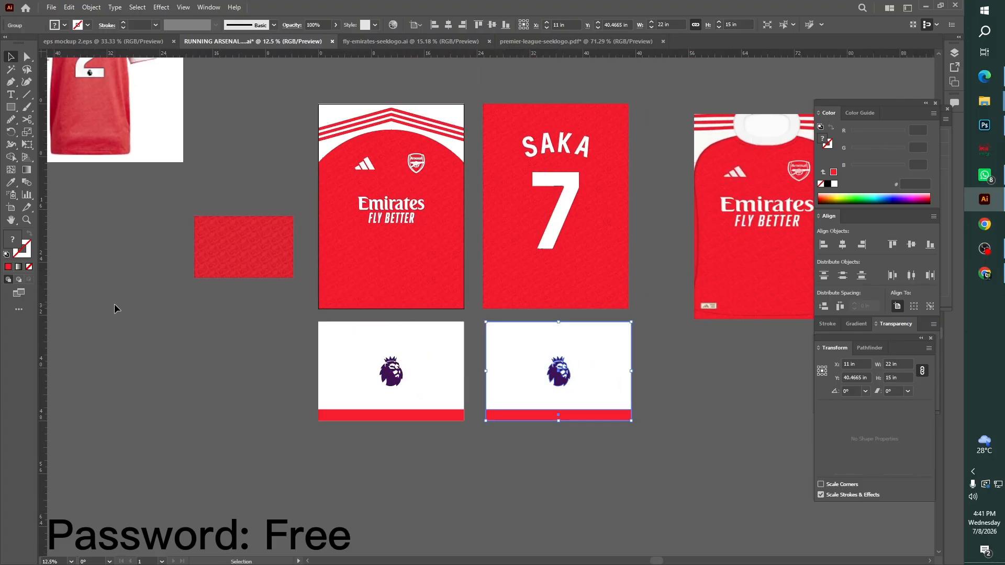
pyautogui.click(114, 305)
pyautogui.moveTo(618, 465); pyautogui.dragTo(621, 473)
pyautogui.click(565, 382)
pyautogui.click(726, 443)
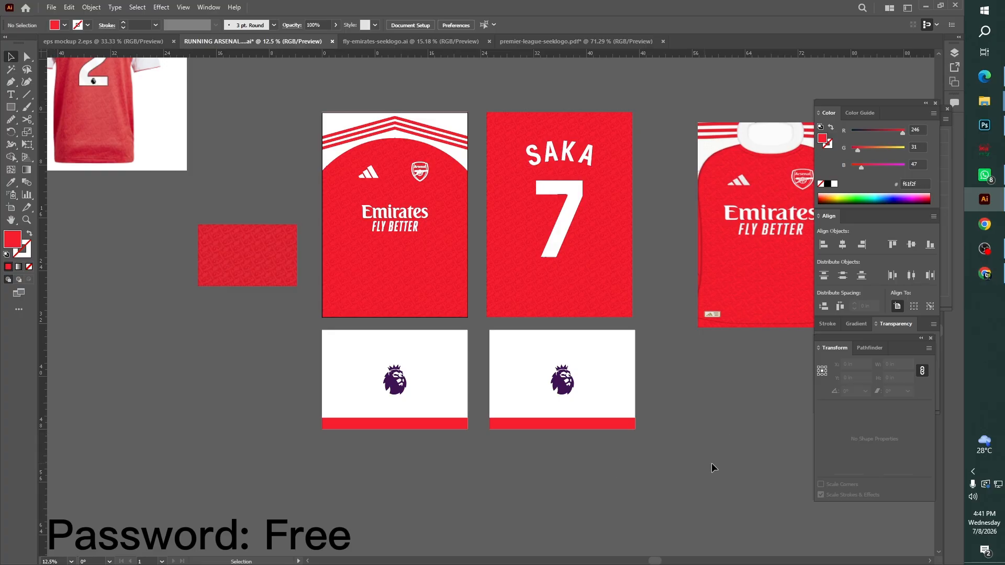
# - Align the copied sleeve panel horizontally centred with the back panel above it
pyautogui.click(544, 392)
pyautogui.keyDown('shift'); pyautogui.click(520, 251); pyautogui.keyUp('shift')
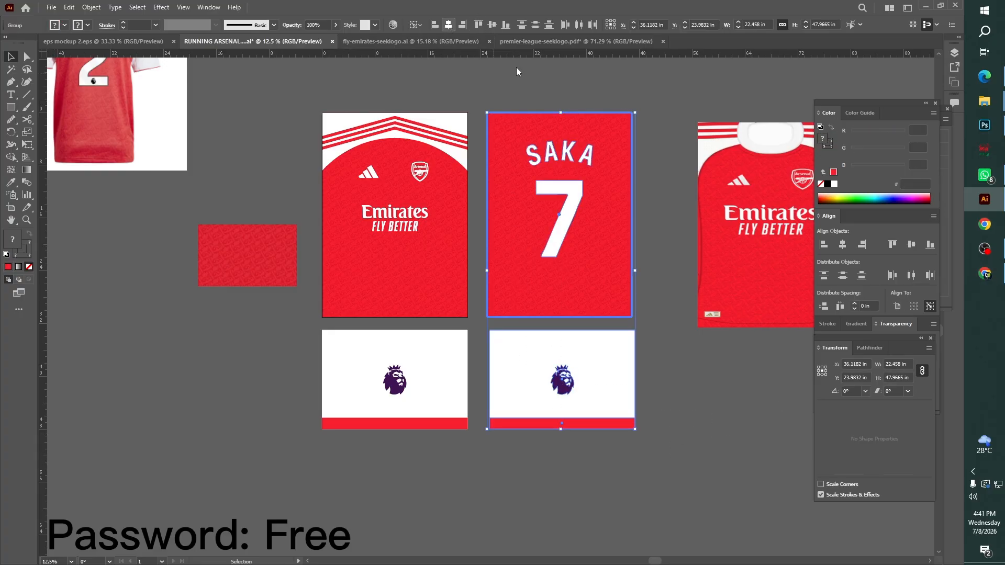
pyautogui.click(448, 25)
pyautogui.click(594, 100)
# - Group the SAKA name and number 7 with the red back panel
pyautogui.moveTo(601, 81); pyautogui.dragTo(635, 135)
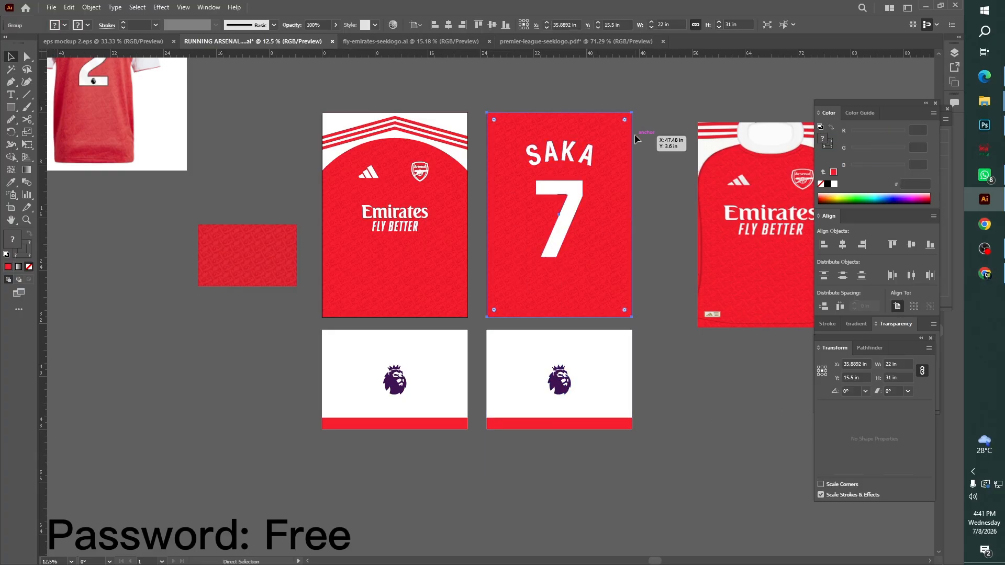
pyautogui.click(641, 183)
pyautogui.click(567, 209)
pyautogui.moveTo(545, 98); pyautogui.dragTo(565, 157)
pyautogui.hotkey('ctrl', 'g')
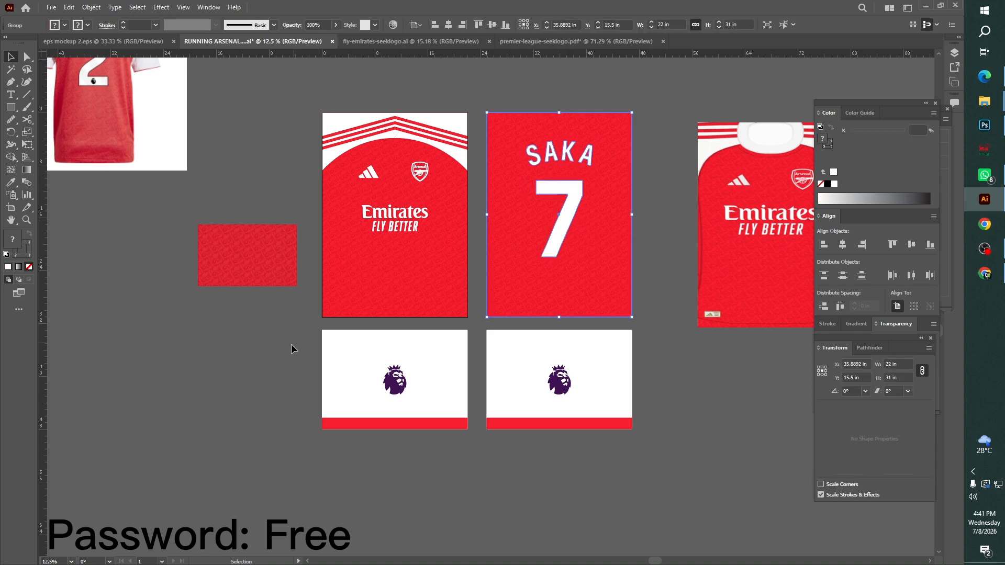
# - Draw a long horizontal strip above the front and back panels and fill it with the red sampled from the sleeve band
pyautogui.click(291, 349)
pyautogui.scroll(5, 300, 347)
pyautogui.press('m')
pyautogui.click(399, 195)
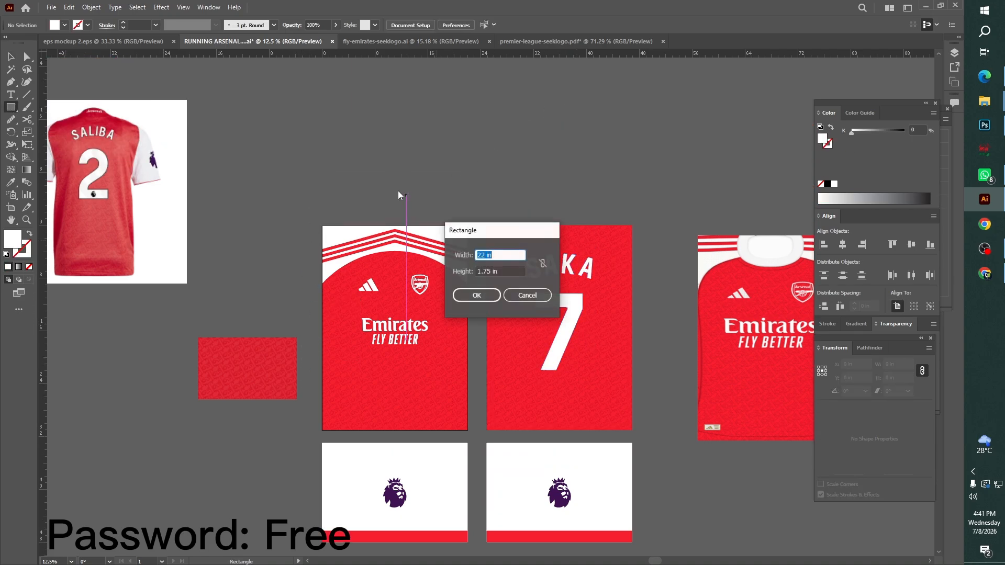
pyautogui.click(530, 292)
pyautogui.moveTo(402, 194); pyautogui.dragTo(565, 213)
pyautogui.press('i')
pyautogui.click(398, 535)
pyautogui.press('v')
pyautogui.click(432, 130)
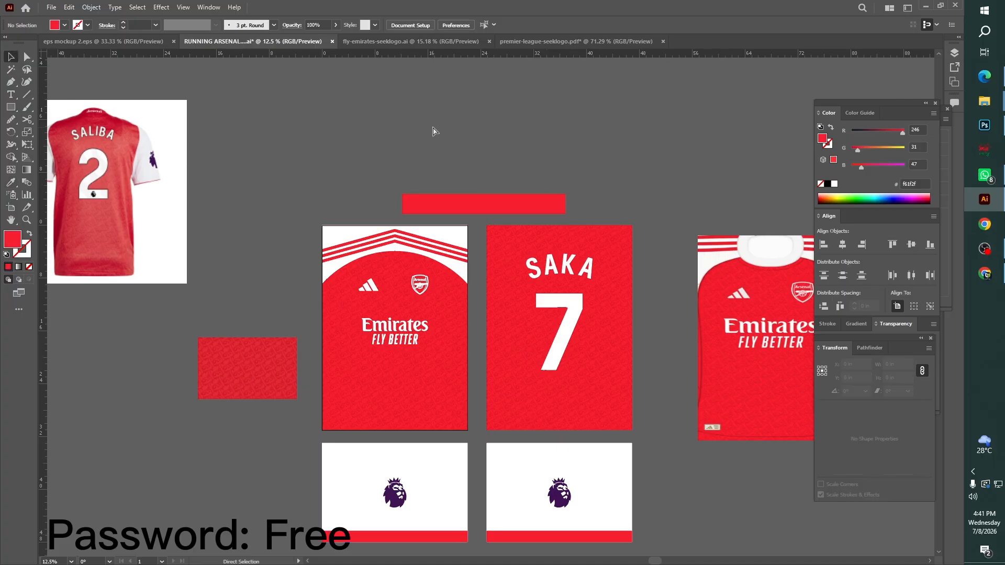
# - Move the front, back and sleeve panels together with the red strip off the artboard into the empty space to its right
pyautogui.scroll(-2, 579, 302)
pyautogui.moveTo(632, 243); pyautogui.dragTo(371, 264)
pyautogui.moveTo(420, 341); pyautogui.dragTo(155, 167)
pyautogui.rightClick(274, 165)
pyautogui.click(310, 273)
pyautogui.scroll(-2, 200, 226)
pyautogui.moveTo(200, 226); pyautogui.dragTo(444, 408)
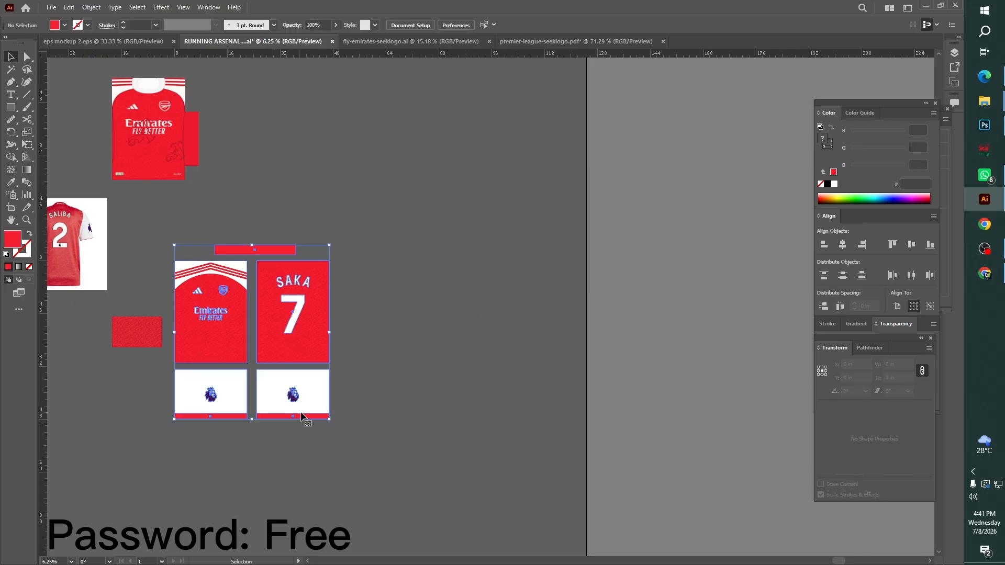
pyautogui.moveTo(291, 410); pyautogui.dragTo(445, 407)
pyautogui.hotkey('ctrl', '=')
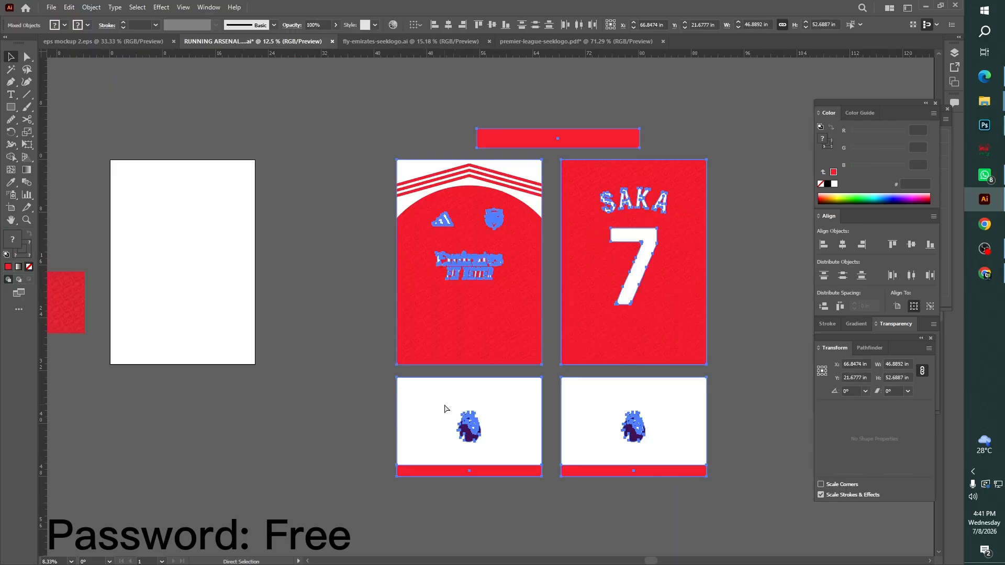
# - Shift the back panel and the sleeve below it about 2.17 in toward the front, and delete the lion logo from the other sleeve
pyautogui.click(793, 376)
pyautogui.click(665, 404)
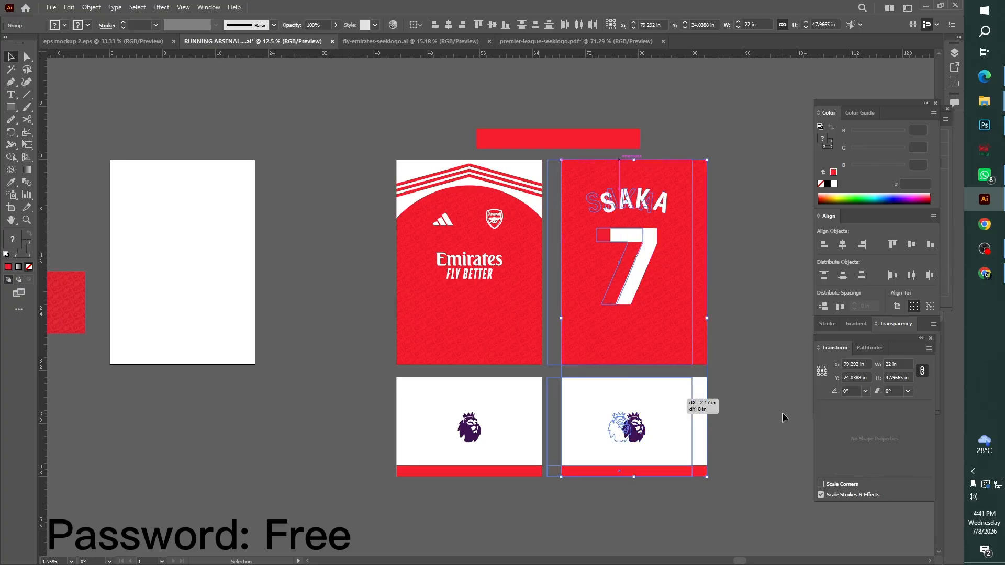
pyautogui.moveTo(695, 404); pyautogui.dragTo(682, 404)
pyautogui.hotkey('ctrl', 'shift', 'a')
pyautogui.click(469, 428)
pyautogui.press('Delete')
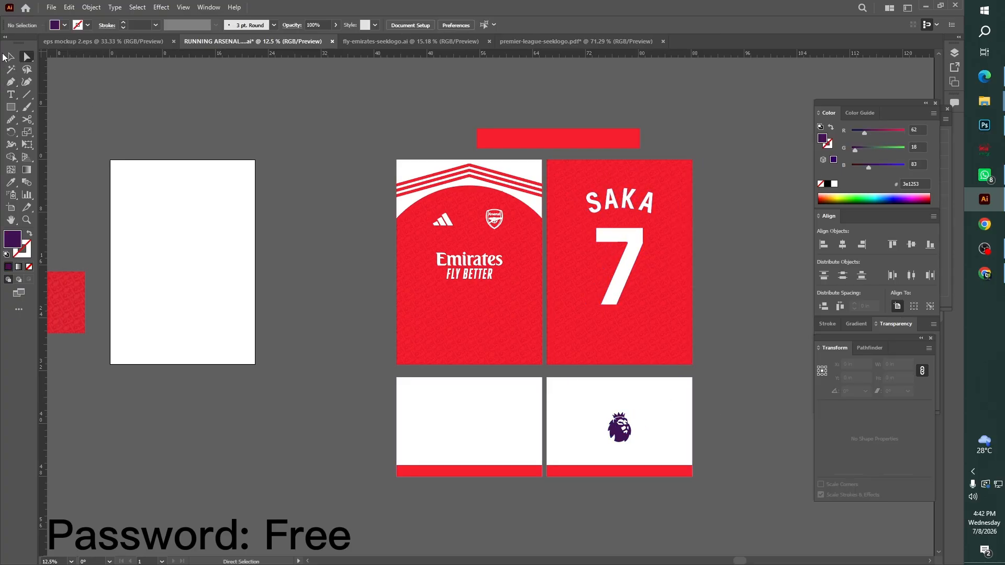
# - Select all the jersey panels, both sleeves and the red strip beside the artboard
pyautogui.hotkey('ctrl', '-')
pyautogui.hotkey('ctrl', '-')
pyautogui.moveTo(606, 349); pyautogui.dragTo(486, 349)
pyautogui.moveTo(453, 208); pyautogui.dragTo(664, 479)
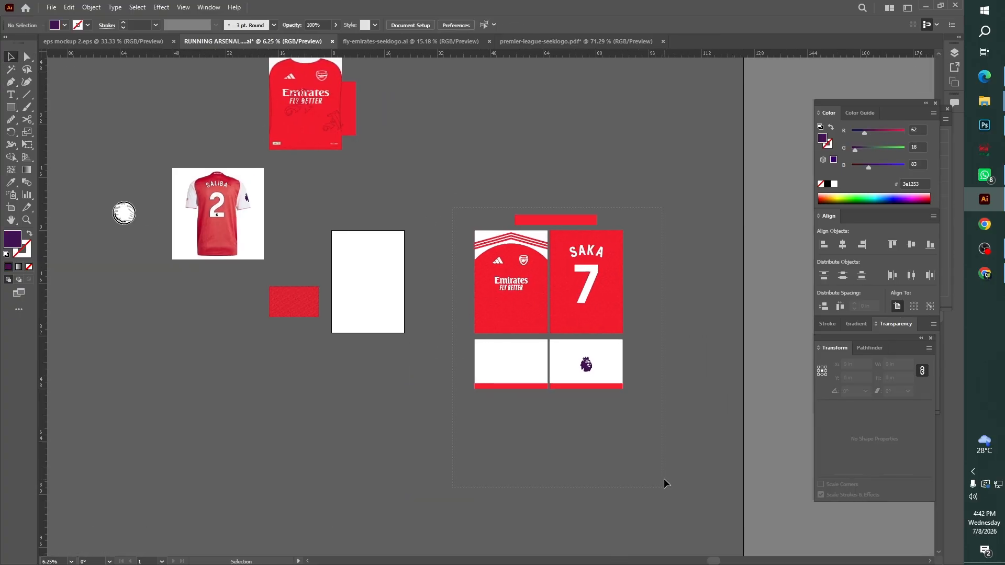